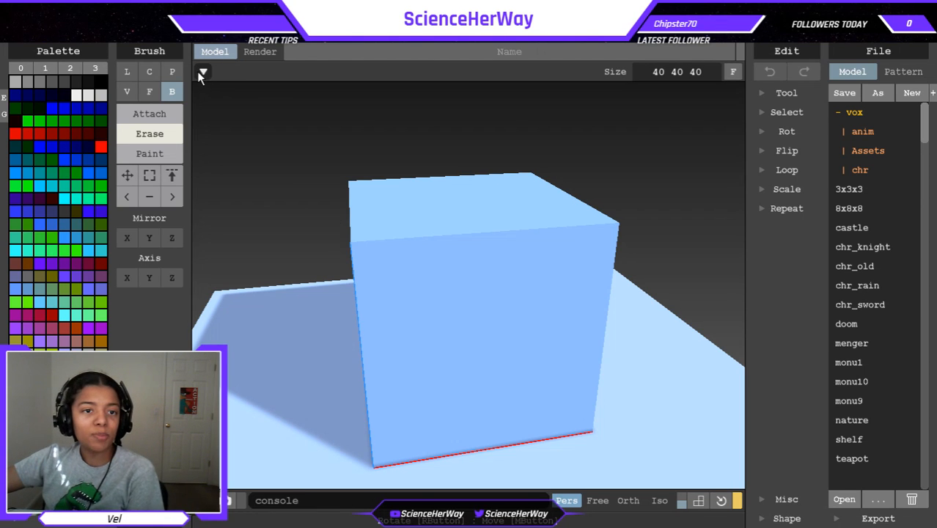
Show the animation timeline and load the 16×16×16 beetle model.
click(198, 71)
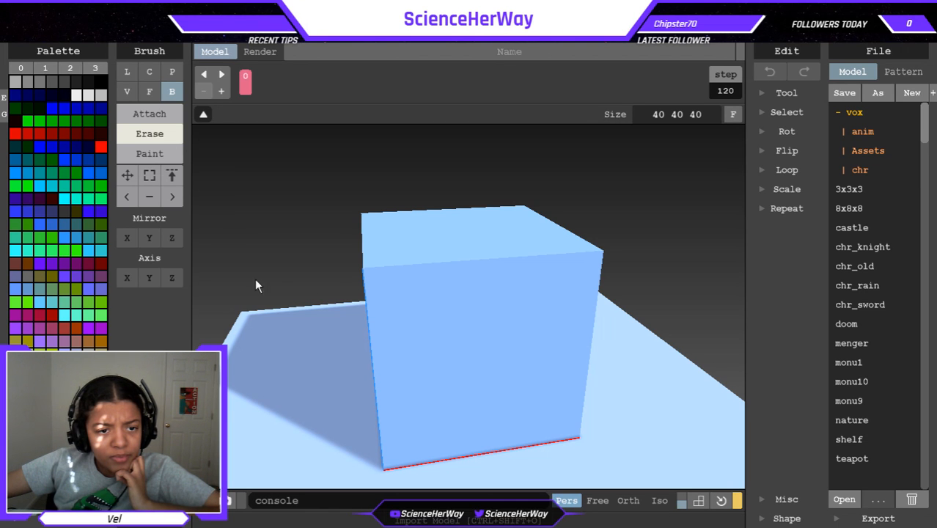
click(589, 468)
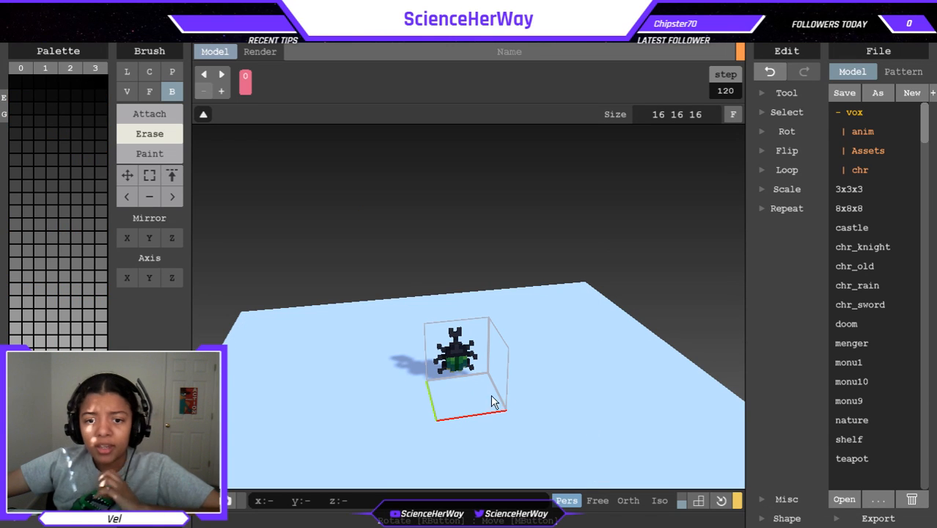
Examine the beetle model's body, legs and horn up close from several angles.
scroll(452, 372, up, 5)
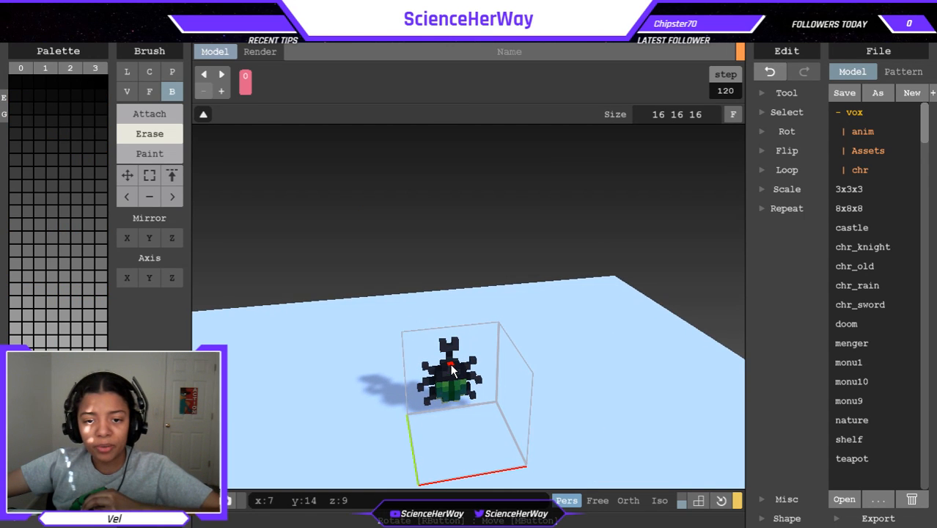
right_drag(505, 320, 523, 222)
middle_drag(524, 218, 530, 221)
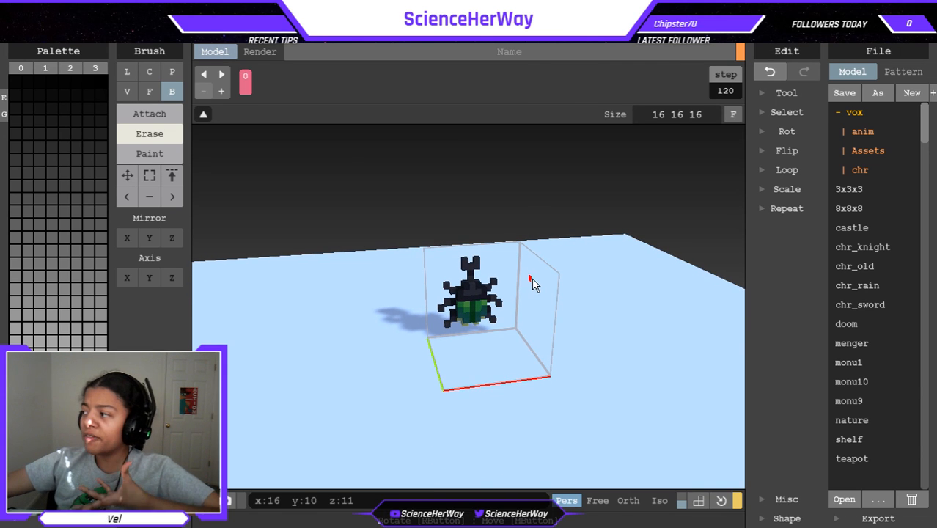
scroll(533, 278, up, 1)
scroll(534, 284, up, 2)
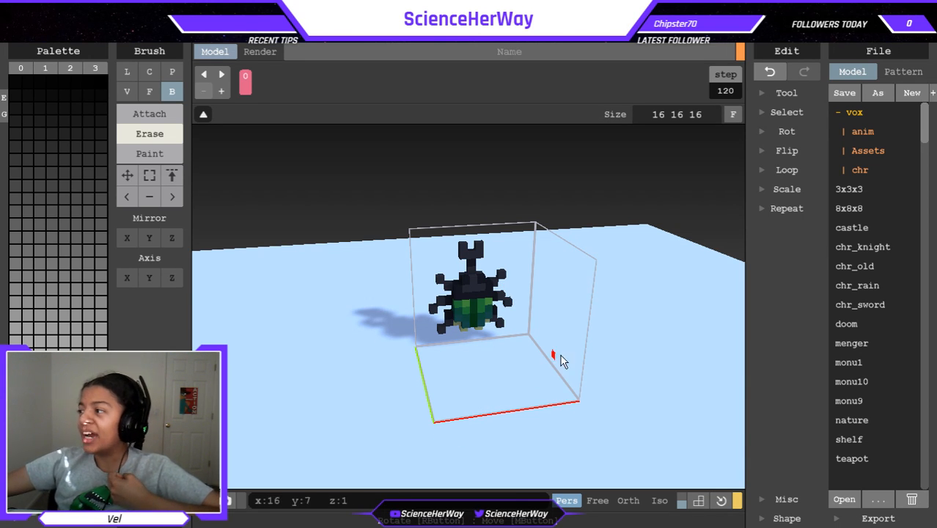
mouse_move(512, 372)
right_down()
mouse_move(492, 375)
mouse_move(517, 369)
right_up()
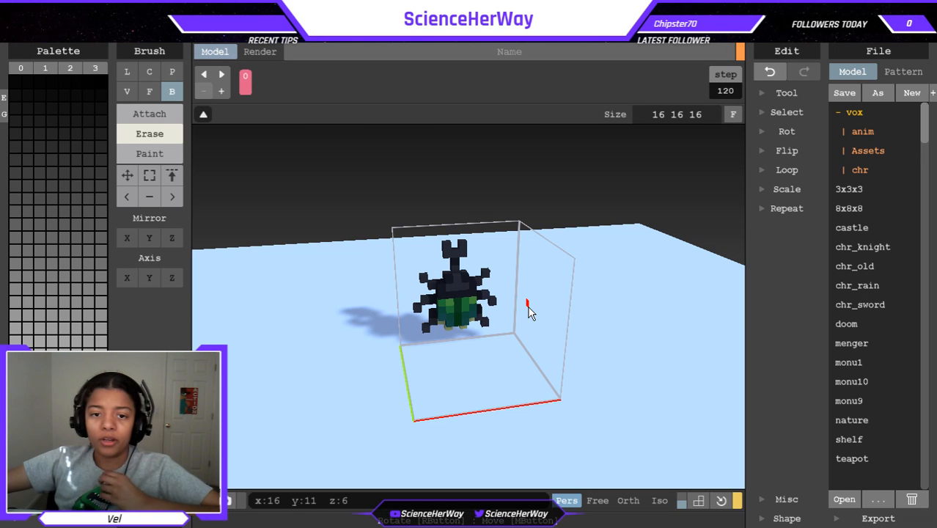
middle_drag(567, 311, 555, 314)
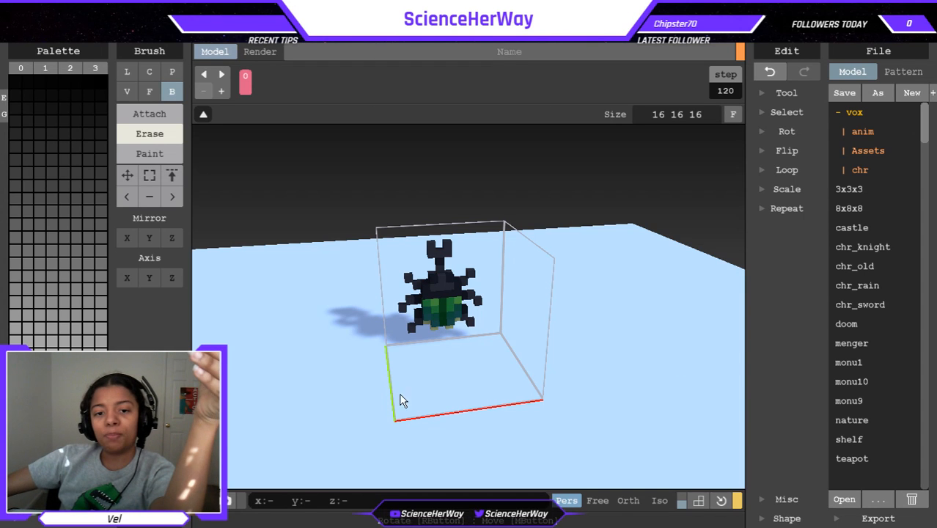
mouse_move(450, 360)
right_down()
mouse_move(541, 334)
mouse_move(446, 320)
mouse_move(423, 328)
right_up()
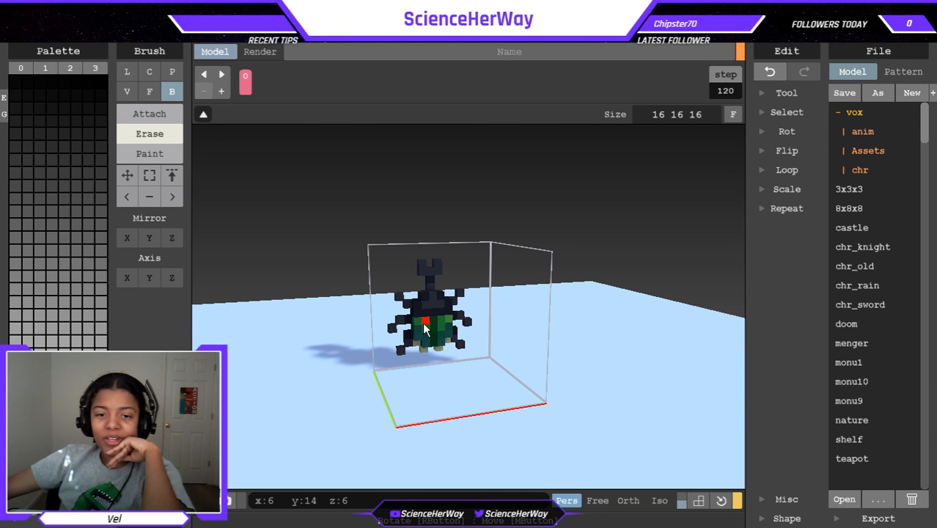
mouse_move(396, 329)
right_down()
mouse_move(626, 318)
mouse_move(565, 350)
mouse_move(473, 362)
mouse_move(425, 356)
mouse_move(409, 335)
mouse_move(399, 344)
right_up()
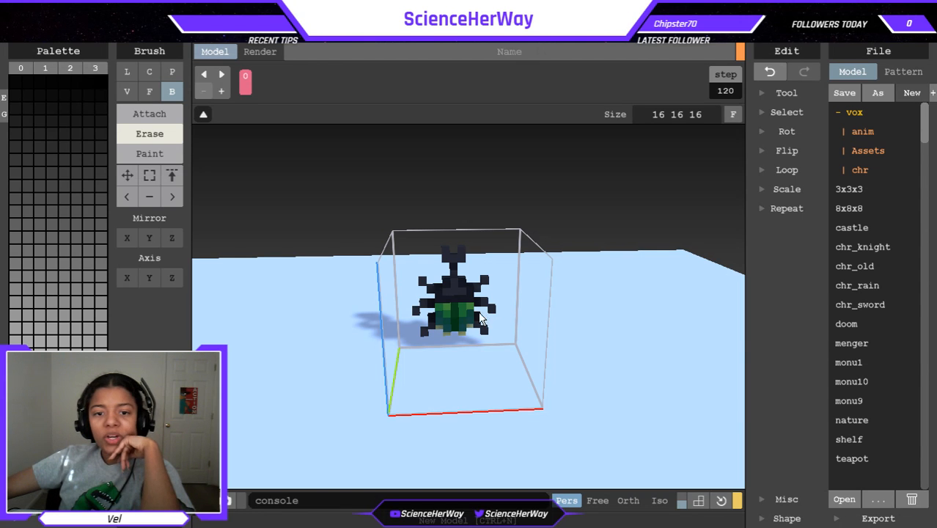
Create a new 16×16×16 model and delete all of its voxels.
key(ctrl+n)
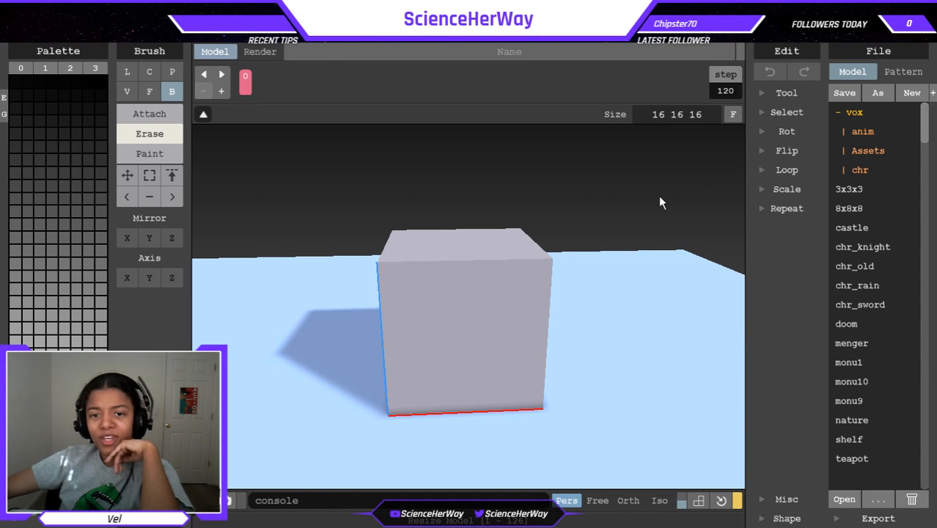
scroll(473, 317, up, 2)
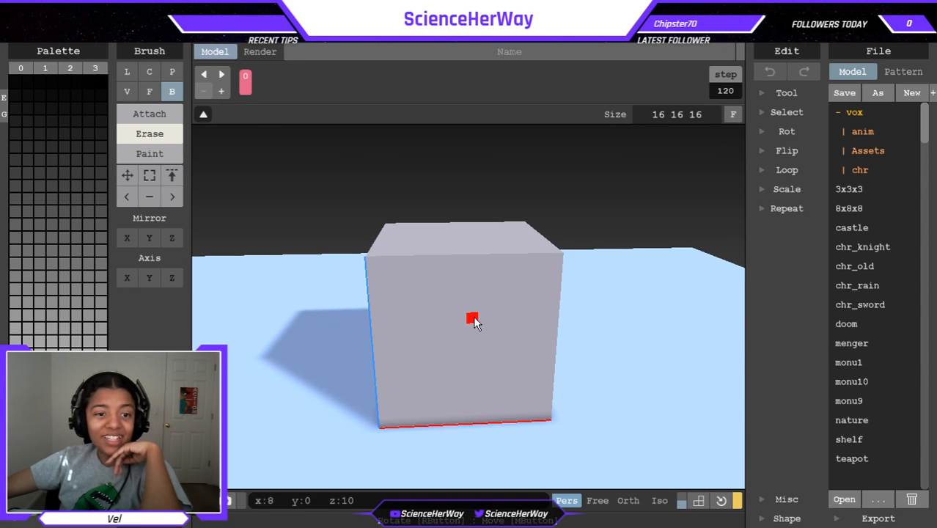
click(764, 91)
click(769, 134)
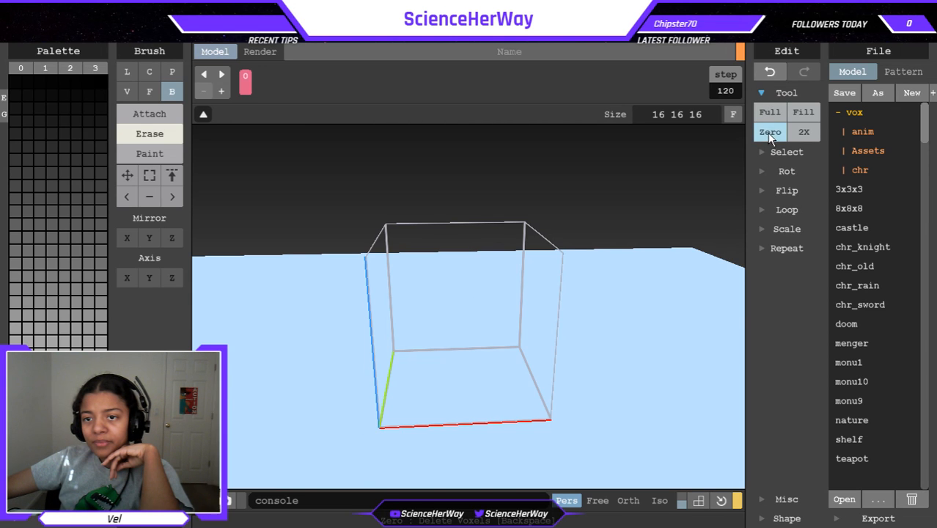
click(762, 90)
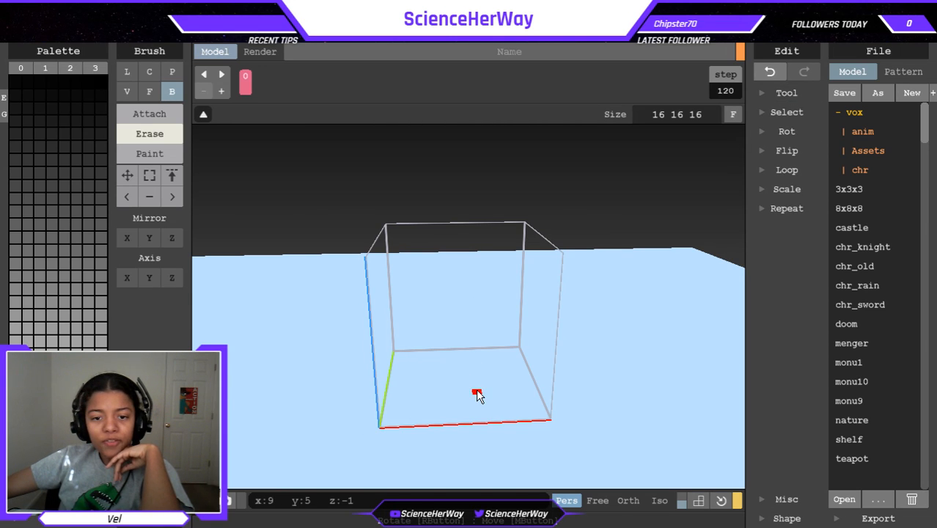
Switch to colour palette 3 and enable mirroring along the X axis.
scroll(477, 390, up, 2)
right_drag(471, 377, 498, 368)
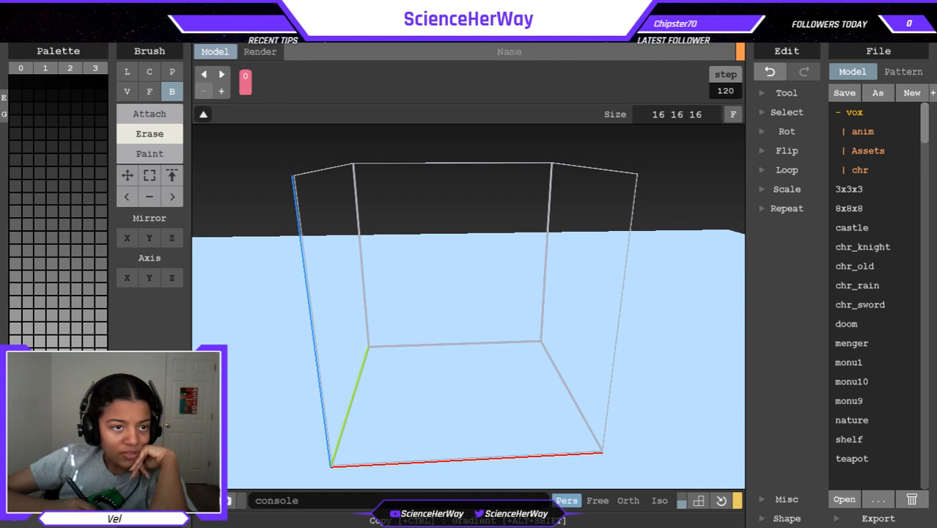
click(92, 68)
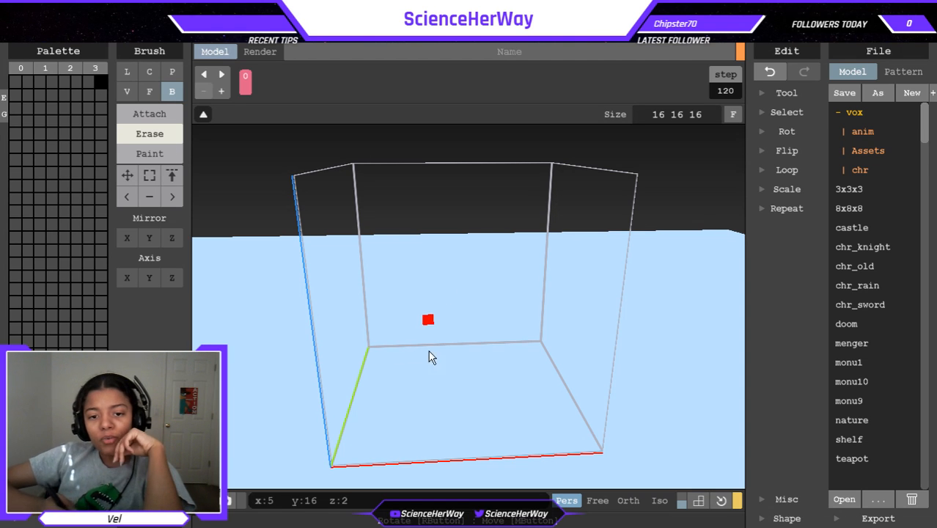
middle_drag(462, 387, 468, 364)
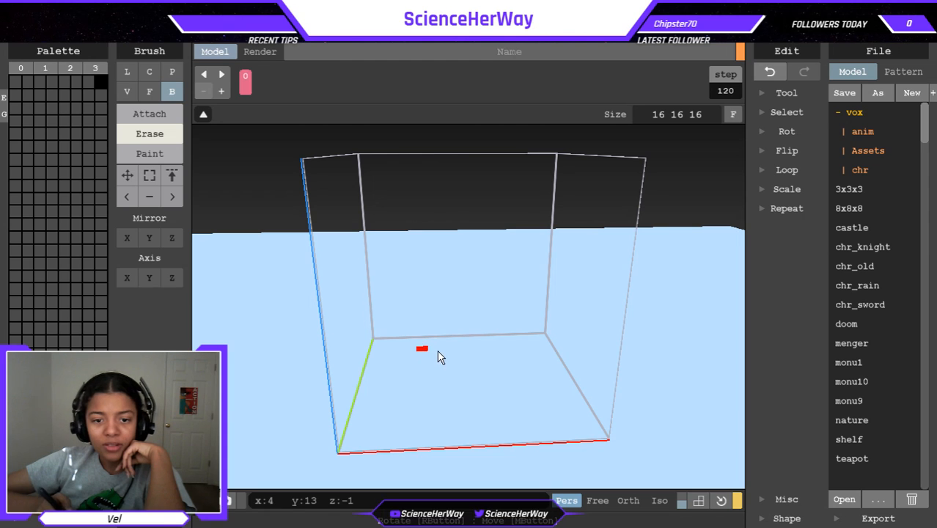
right_drag(438, 353, 437, 379)
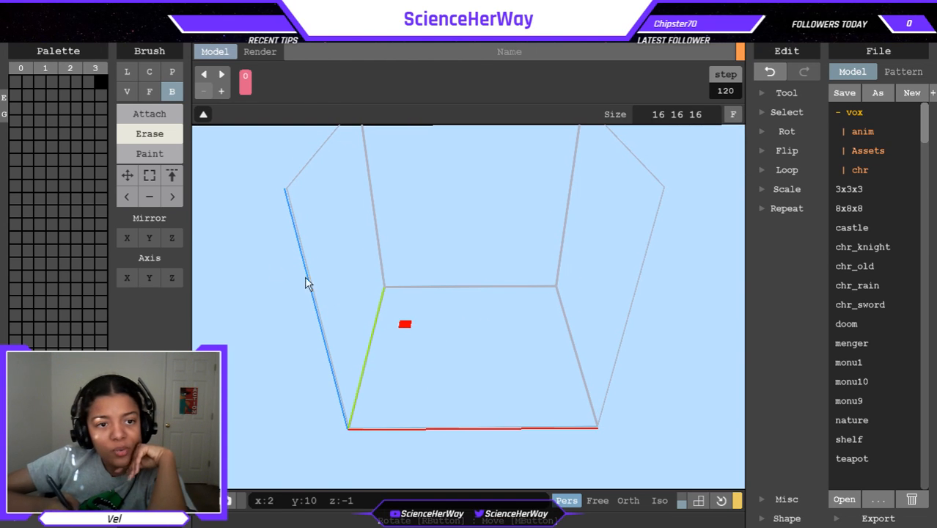
click(127, 237)
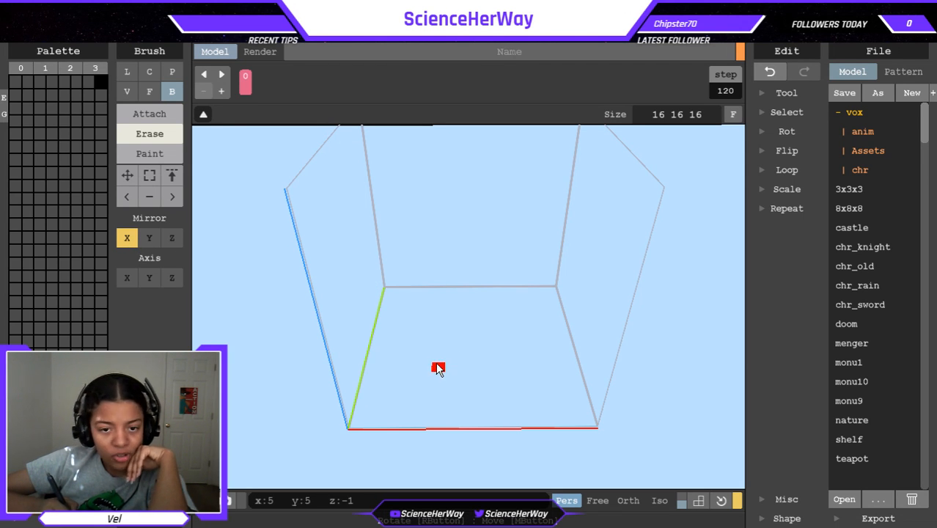
Hide the animation timeline and display the grid in the model volume.
click(203, 114)
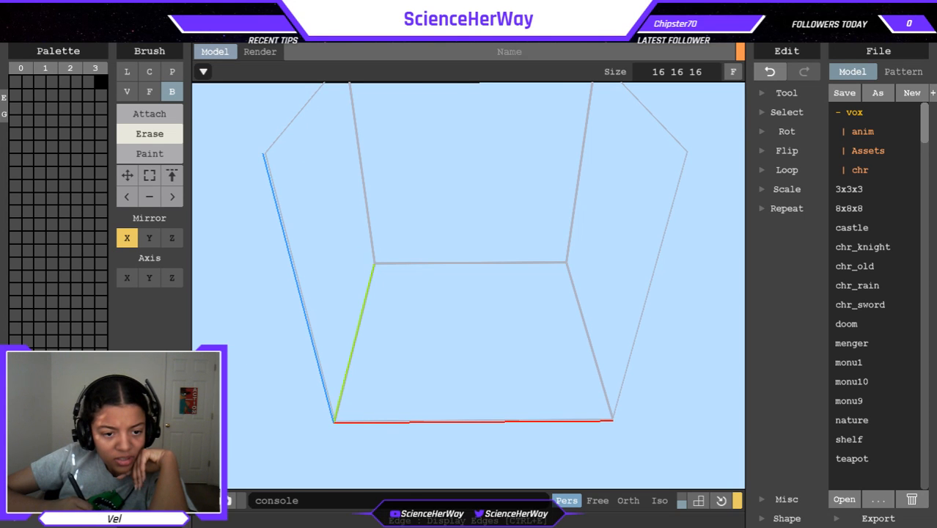
click(699, 500)
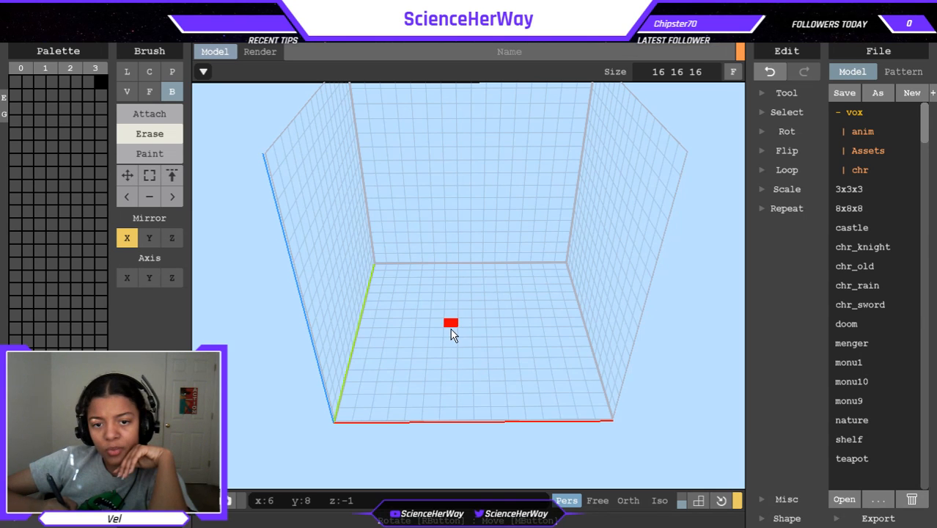
Attach a mirrored pair of dark voxels near the middle of the floor and stack them into two legs three voxels high.
click(154, 115)
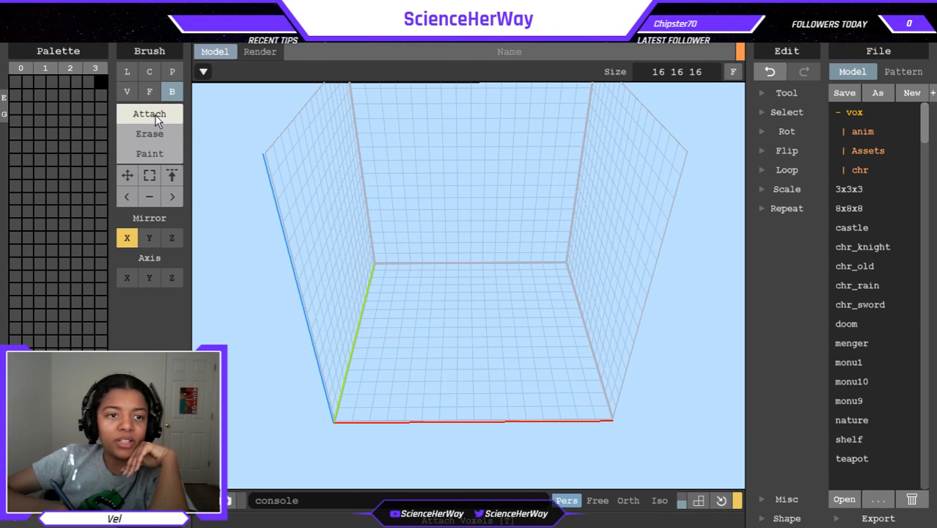
click(452, 332)
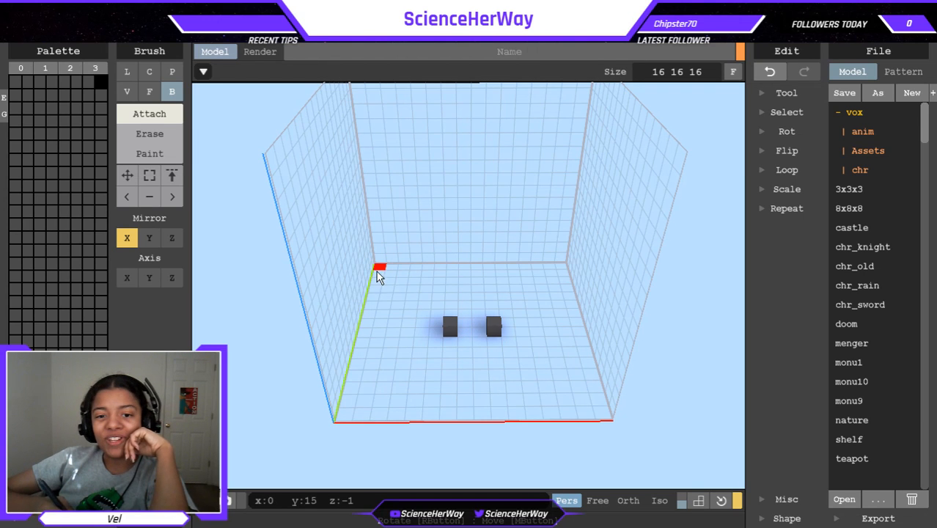
middle_drag(428, 310, 427, 317)
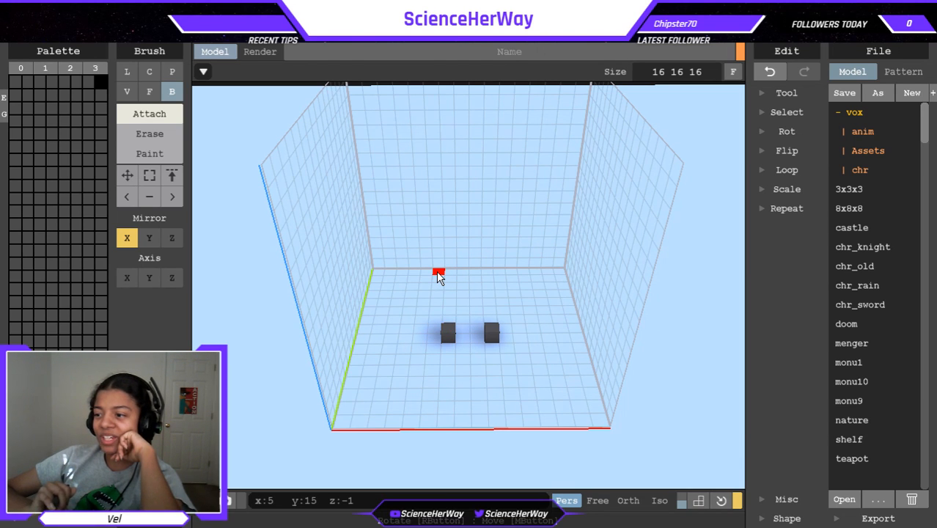
click(454, 335)
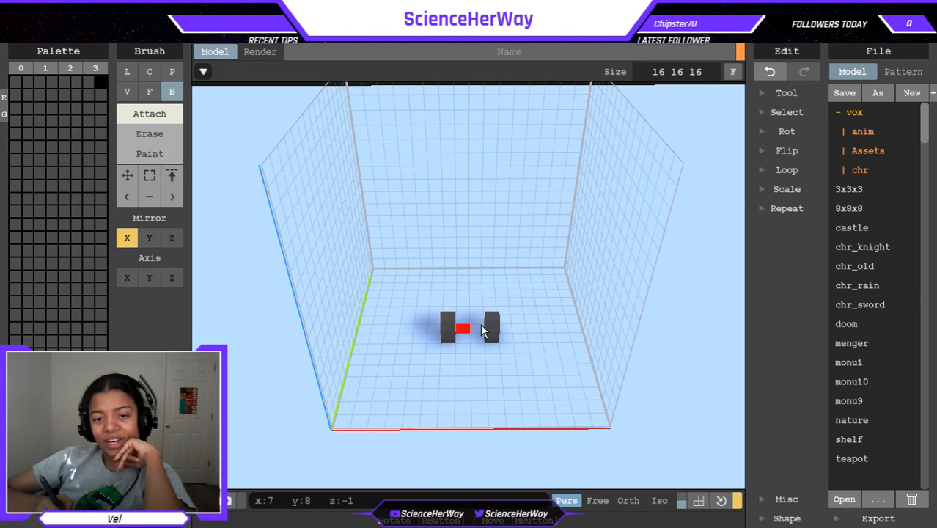
click(491, 325)
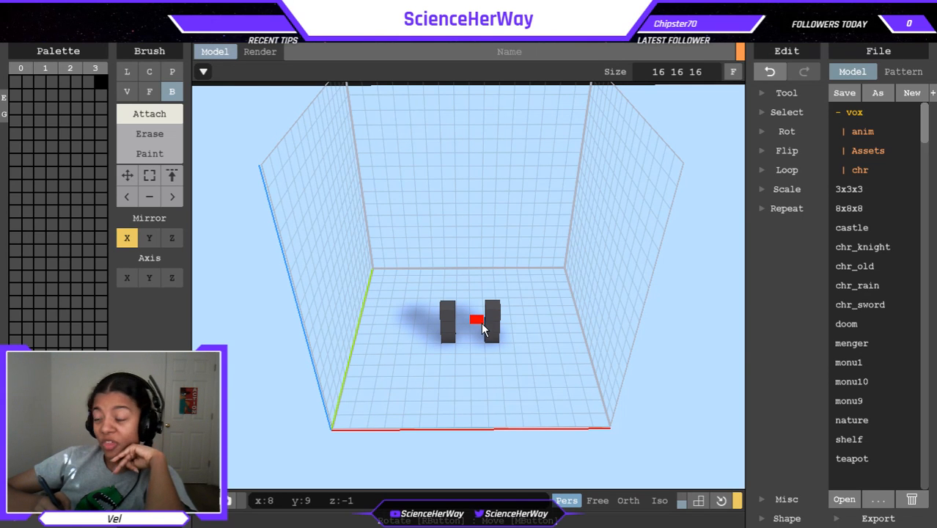
Bridge the gap between the tops of the legs with voxels and attach a second full row above.
right_drag(471, 304, 395, 259)
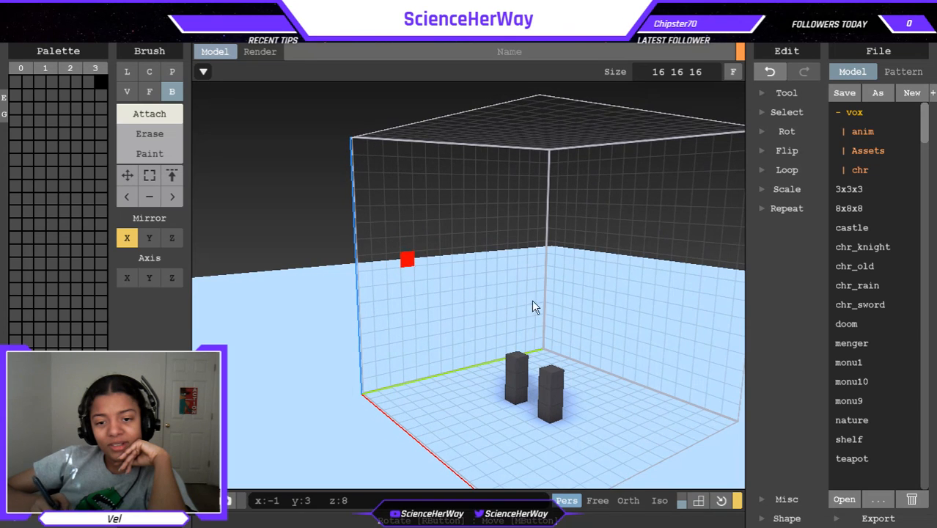
click(523, 365)
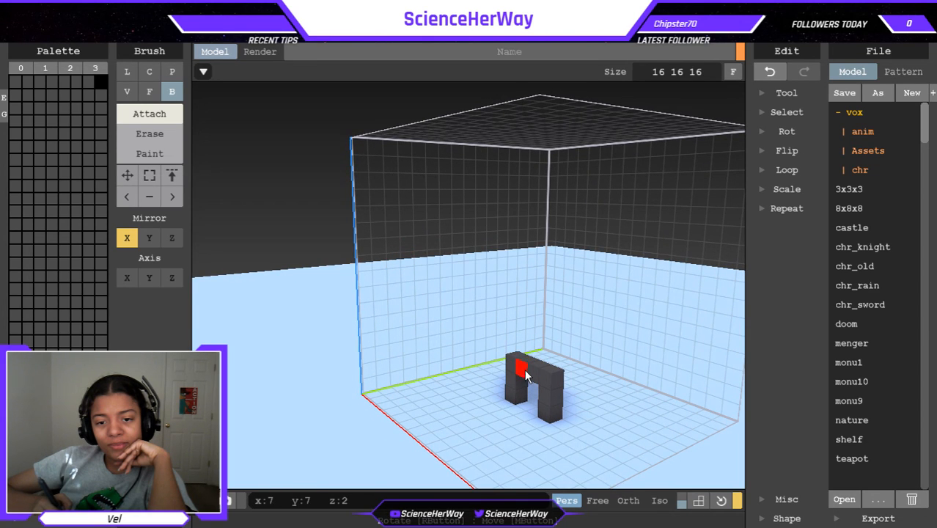
click(517, 357)
click(526, 361)
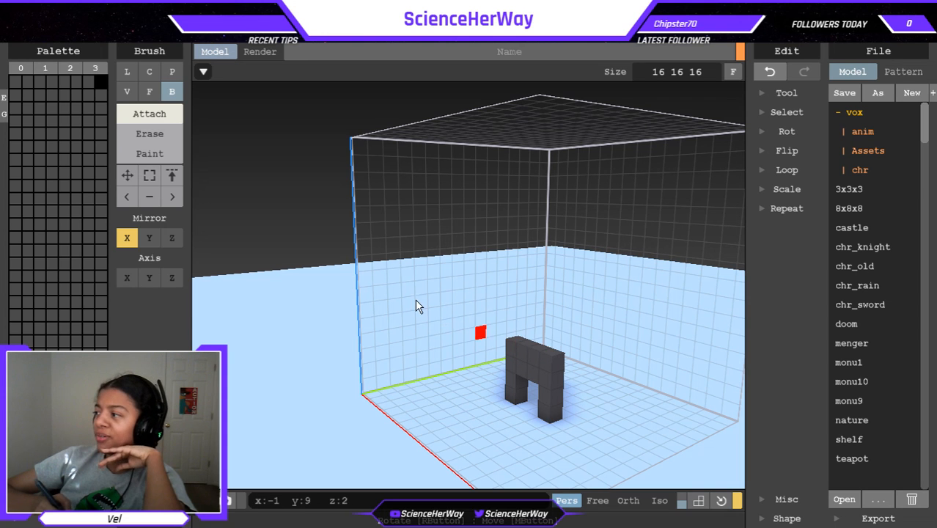
Thicken the body by attaching a layer of voxels to its front and back faces above the legs.
right_drag(512, 317, 581, 317)
click(471, 361)
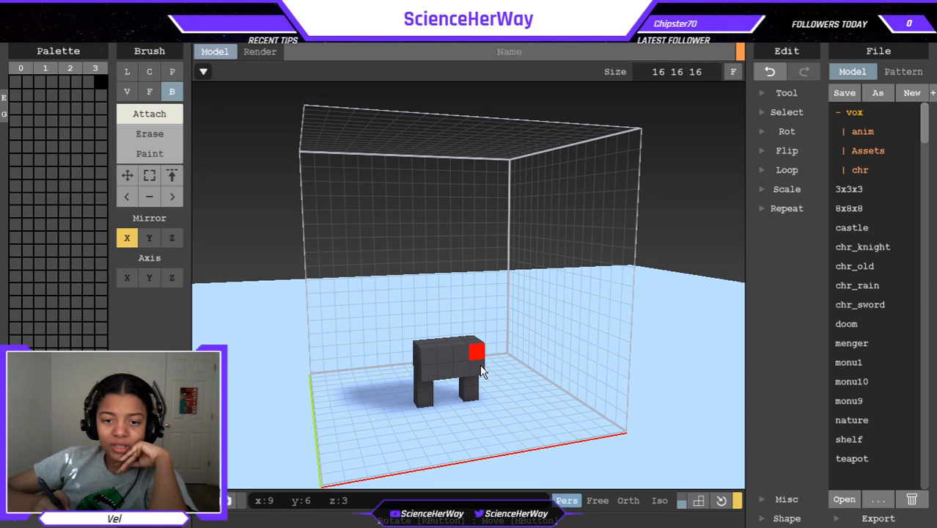
right_drag(486, 342, 522, 392)
drag(441, 410, 465, 393)
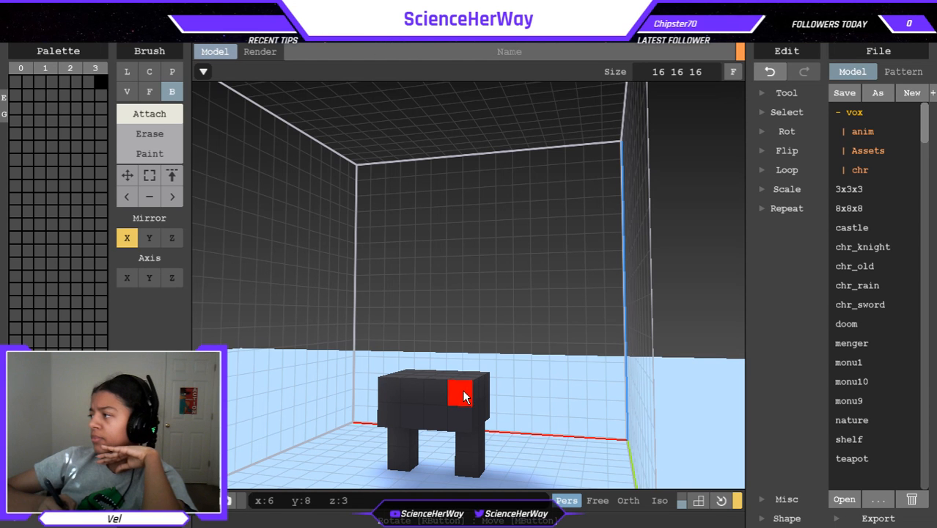
Raise the body by attaching one more layer of voxels across its entire top surface.
right_drag(518, 395, 397, 377)
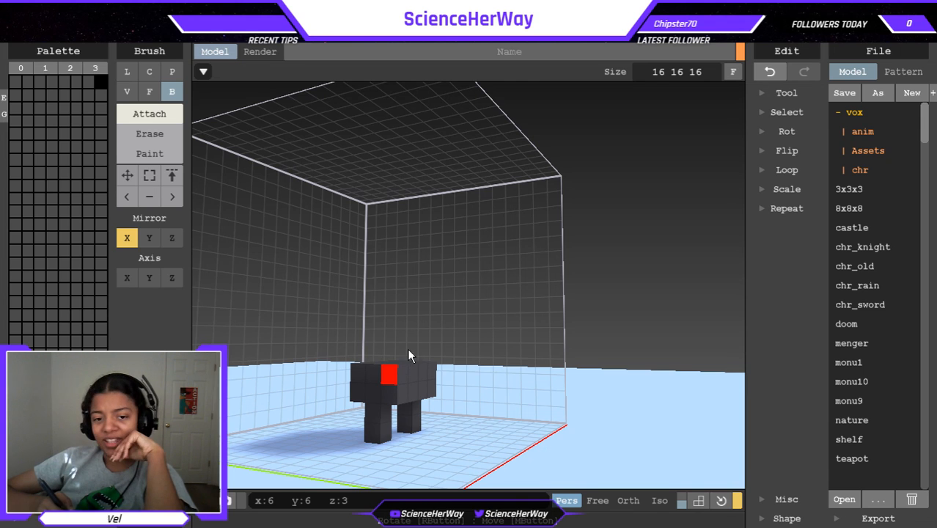
mouse_move(435, 388)
right_down()
mouse_move(363, 410)
mouse_move(475, 429)
mouse_move(476, 446)
mouse_move(443, 394)
right_up()
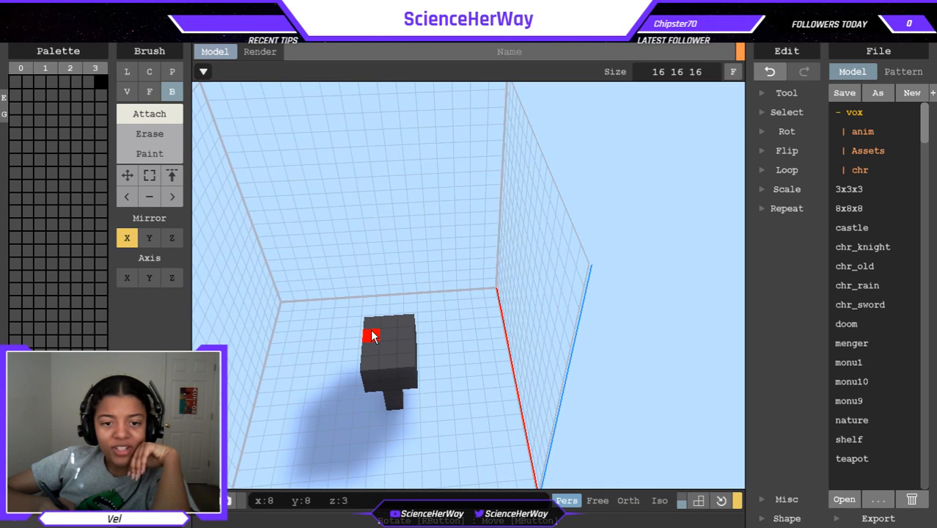
mouse_move(372, 331)
mouse_down()
mouse_move(402, 362)
mouse_move(376, 364)
mouse_up()
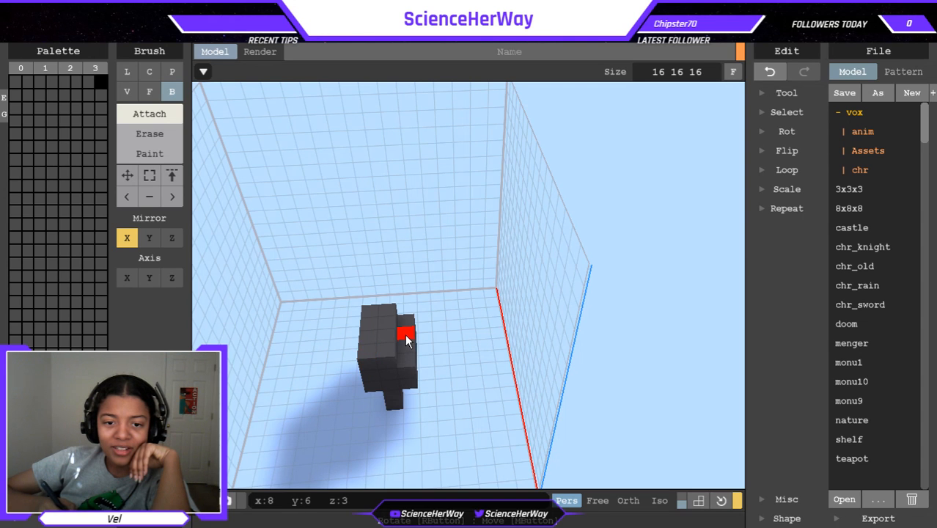
click(408, 354)
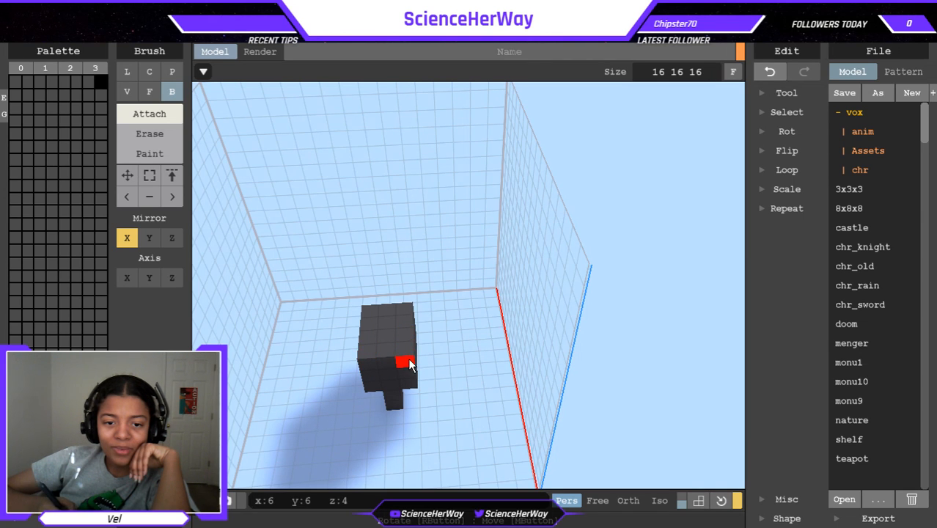
right_drag(351, 306, 376, 306)
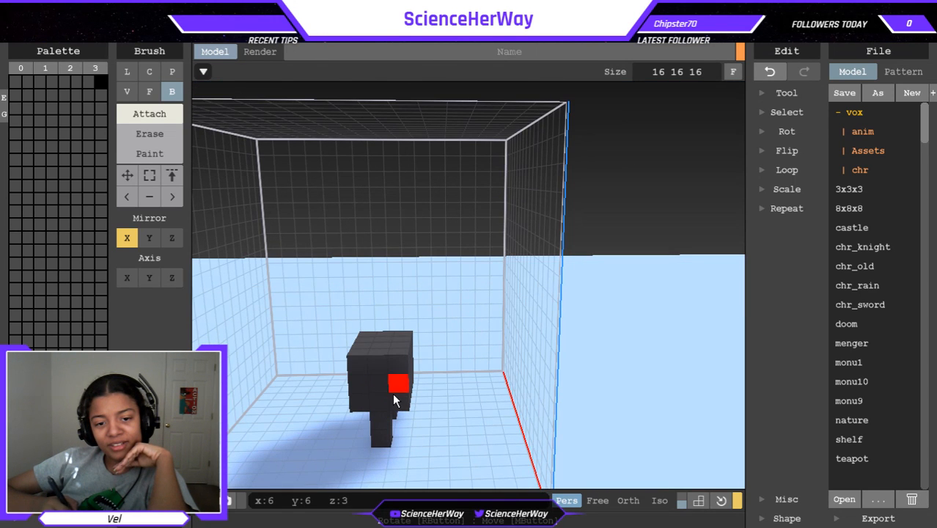
Widen the body with one voxel layer on both sides and thicken its front and back by another layer.
mouse_move(398, 400)
mouse_down()
mouse_move(354, 374)
mouse_move(396, 368)
mouse_up()
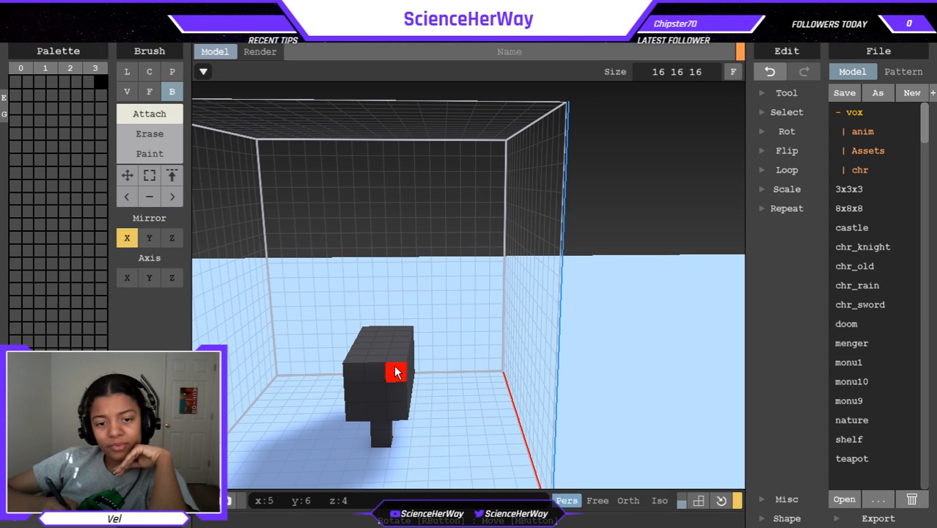
right_drag(404, 365, 256, 363)
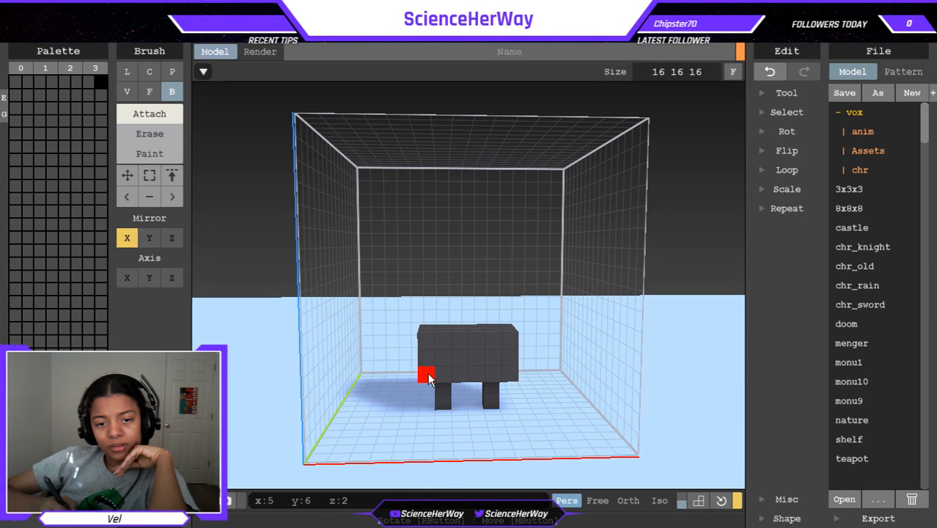
drag(431, 377, 443, 360)
right_drag(444, 384, 529, 449)
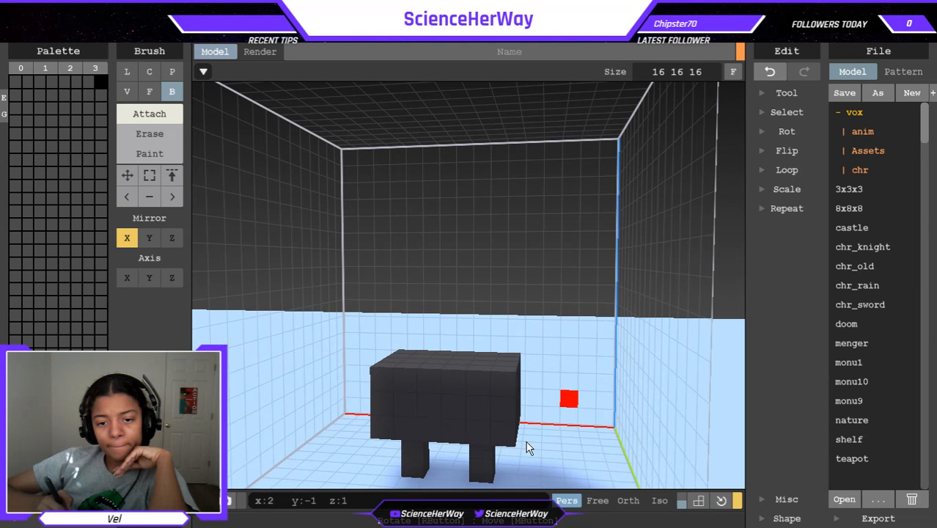
drag(498, 434, 461, 391)
Extrude the body's whole top face upward in Face mode to the ceiling of the model volume.
mouse_move(505, 307)
right_down()
mouse_move(510, 259)
mouse_move(492, 252)
mouse_move(414, 324)
mouse_move(378, 389)
mouse_move(314, 397)
mouse_move(295, 389)
mouse_move(358, 315)
mouse_move(310, 355)
mouse_move(280, 330)
mouse_move(293, 404)
mouse_move(286, 370)
right_up()
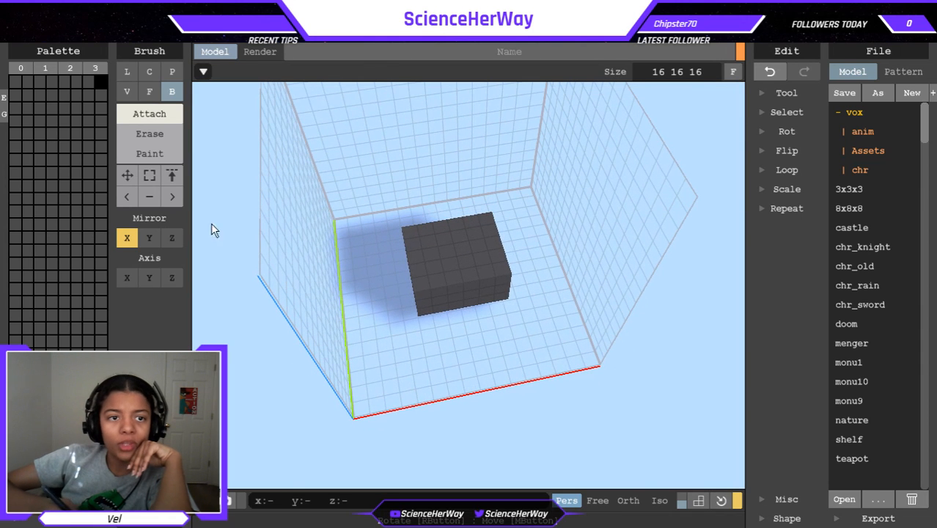
click(149, 95)
right_drag(463, 236, 451, 184)
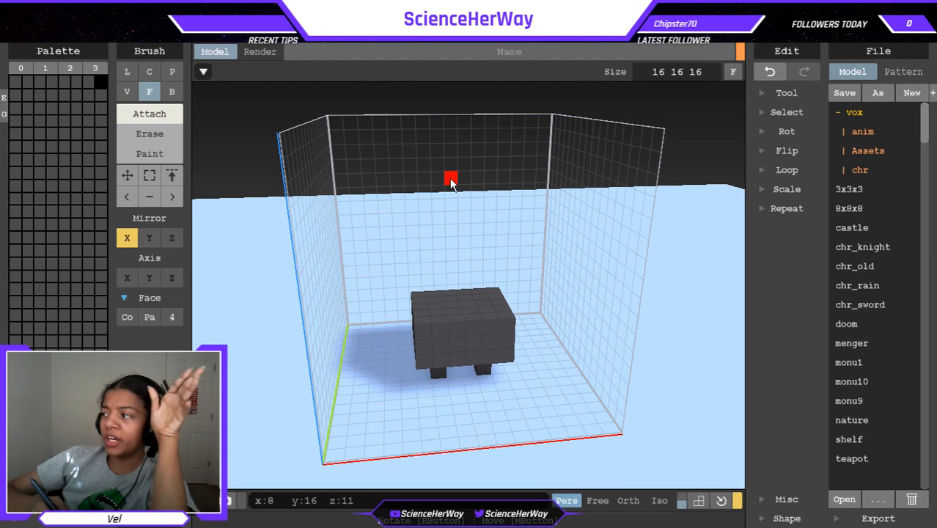
drag(458, 299, 456, 176)
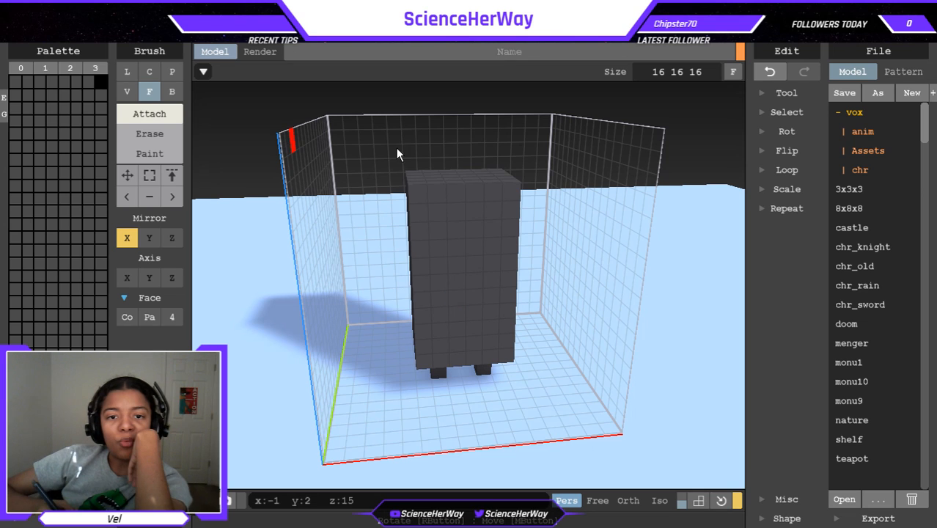
drag(433, 182, 434, 119)
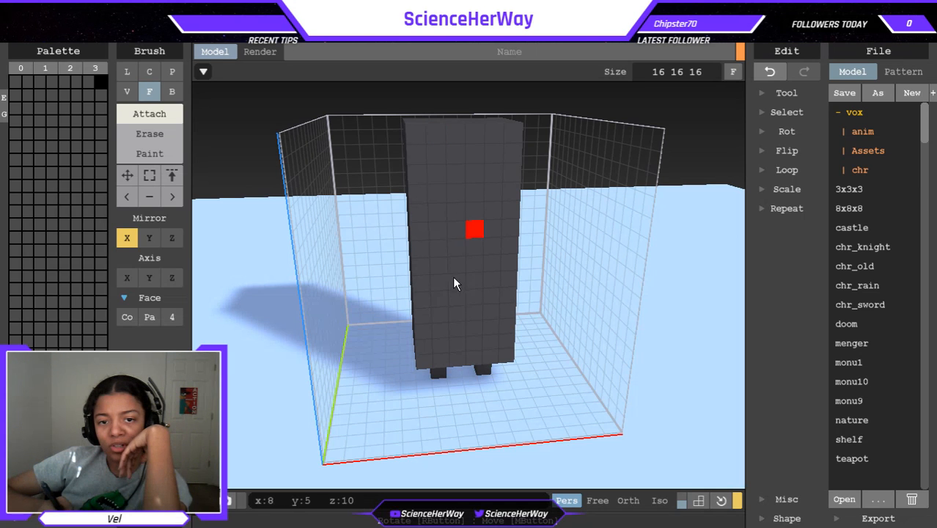
Paint two mirrored plus-shaped eyes in light grey near the top of the body's front face using Box mode.
right_drag(436, 265, 430, 255)
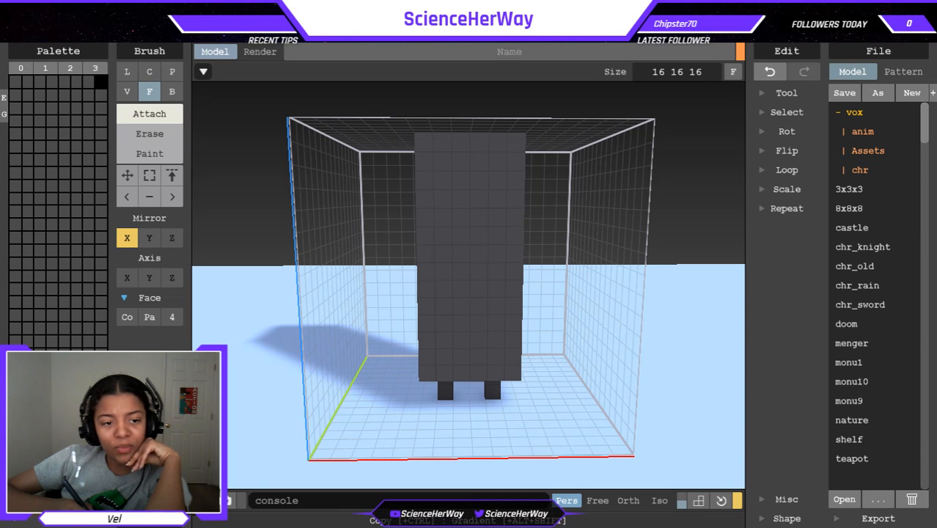
click(76, 325)
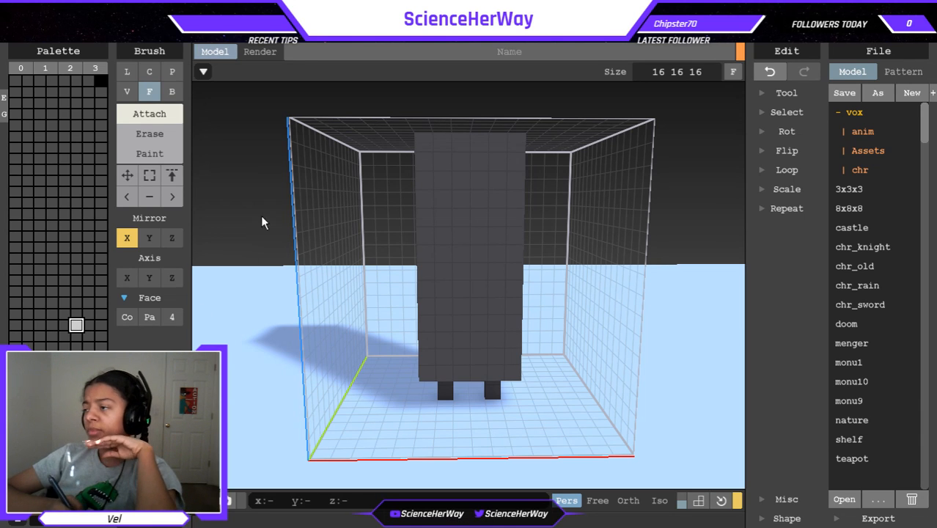
click(153, 155)
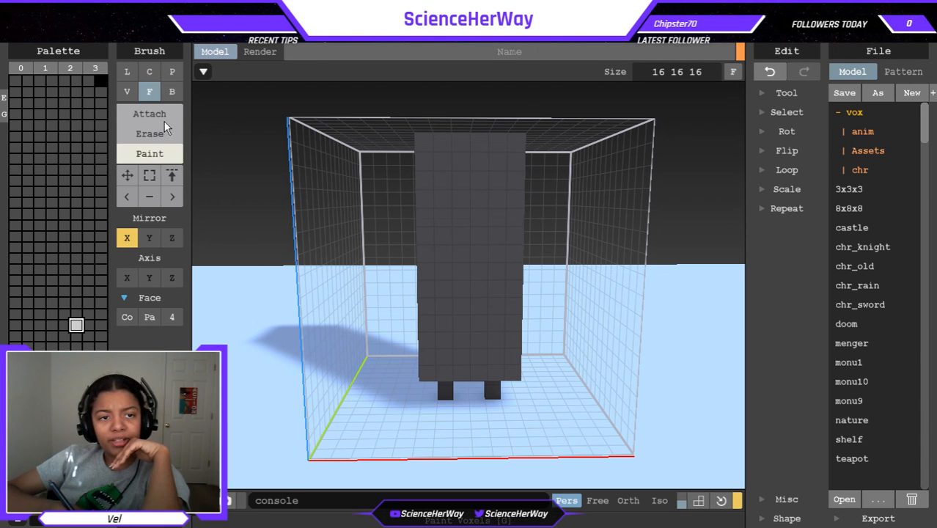
click(168, 94)
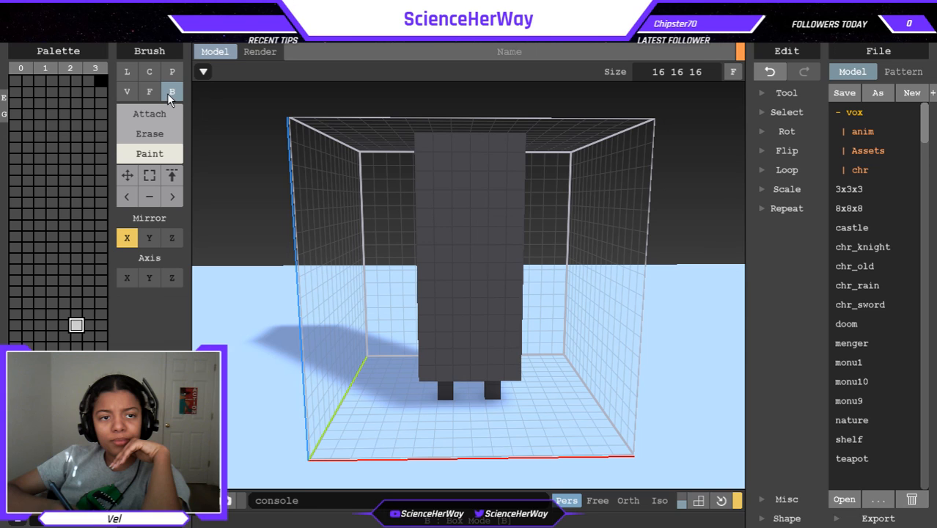
click(441, 161)
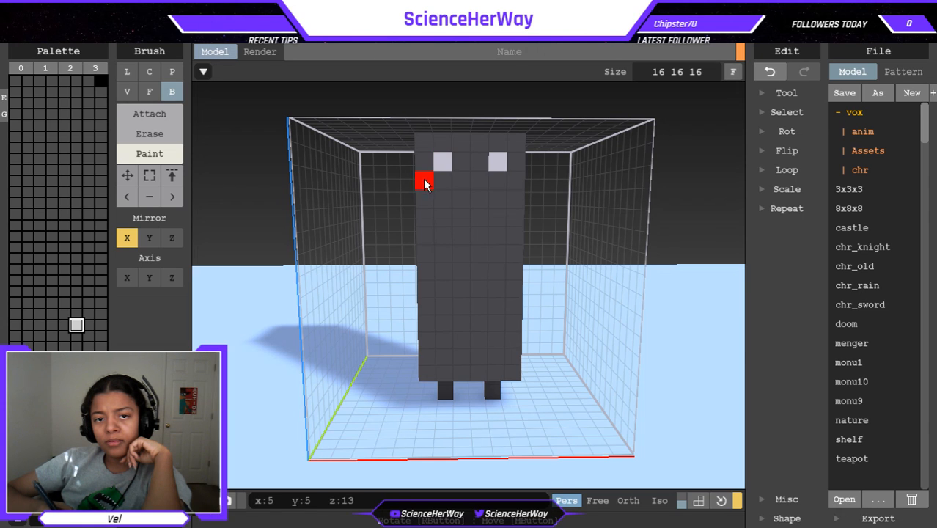
drag(445, 180, 445, 195)
click(449, 182)
click(453, 181)
click(429, 180)
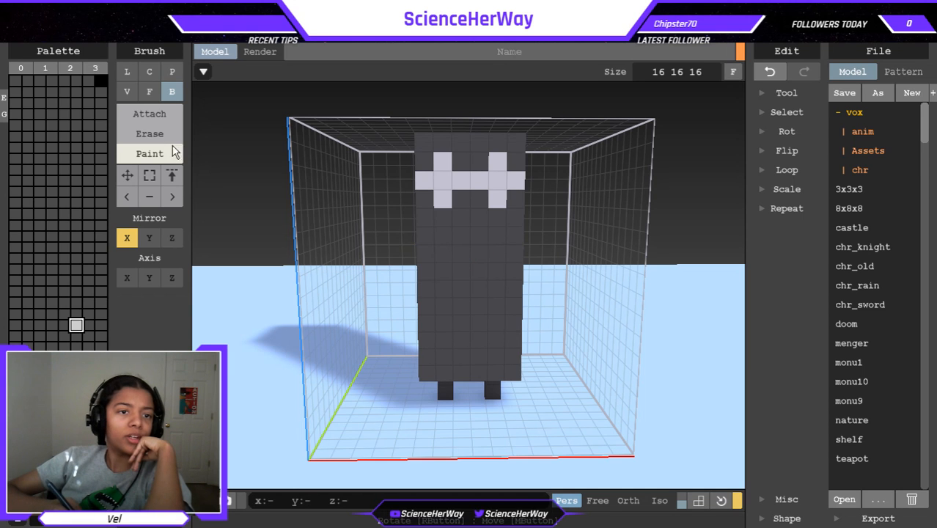
Try to widen the body's sides by attaching a light grey layer in Face mode, and undo it.
click(148, 114)
click(148, 94)
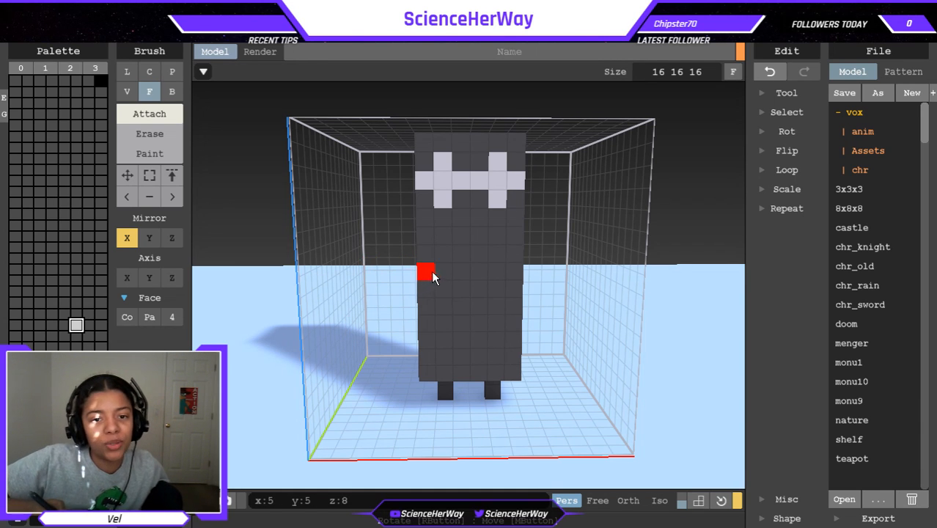
mouse_move(456, 273)
middle_down()
mouse_move(474, 274)
mouse_move(458, 284)
middle_up()
right_drag(480, 287, 516, 290)
click(395, 256)
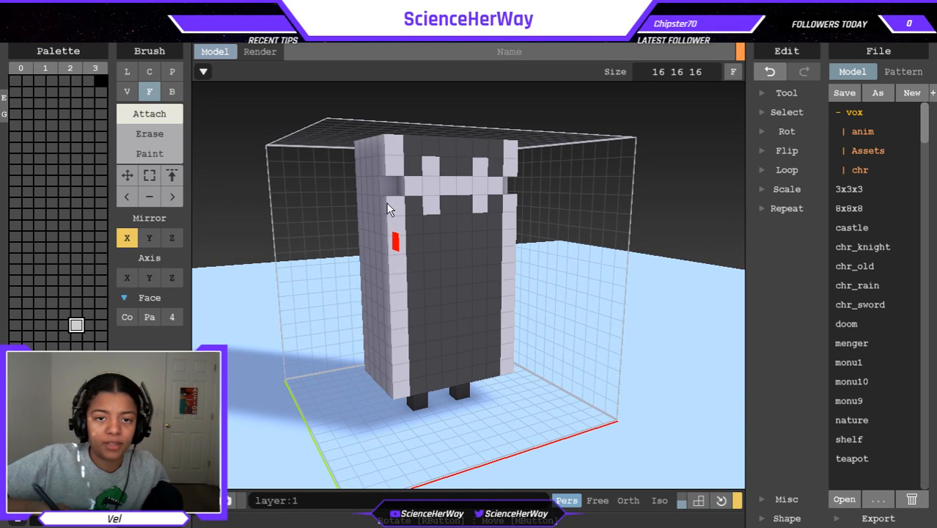
click(770, 71)
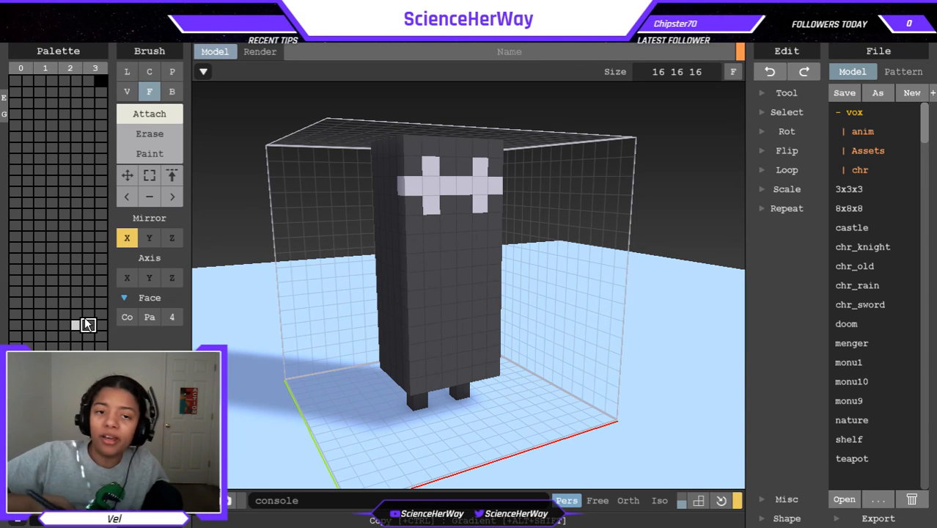
Attach a complete dark grey layer to both sides of the body and paint over the light front markings in dark grey.
click(383, 184)
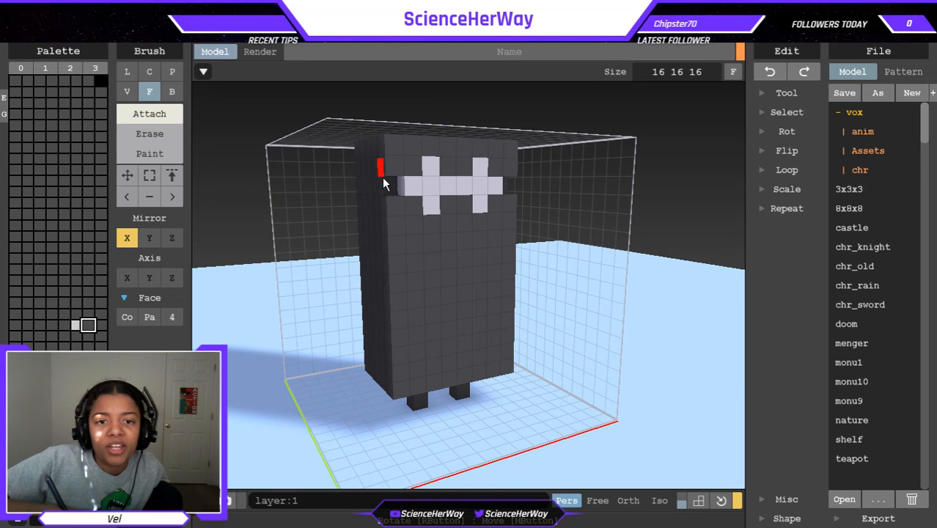
click(396, 187)
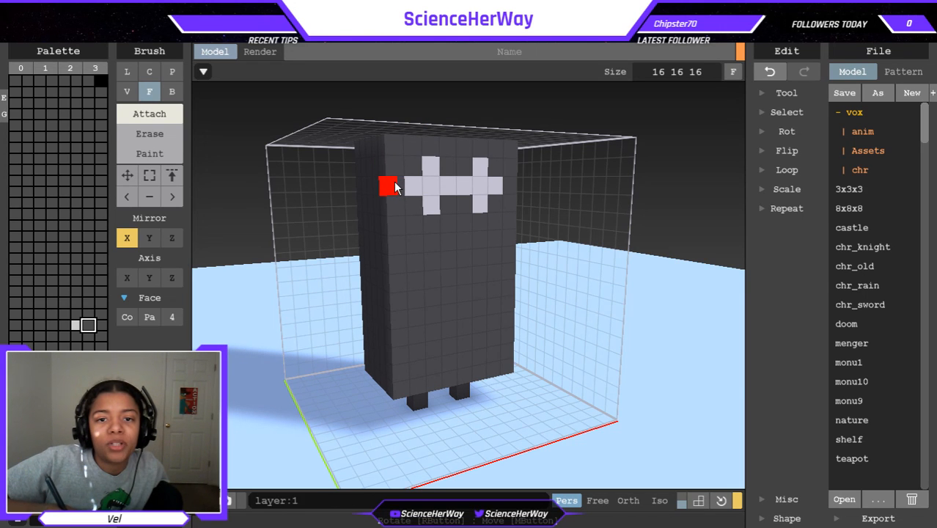
click(154, 152)
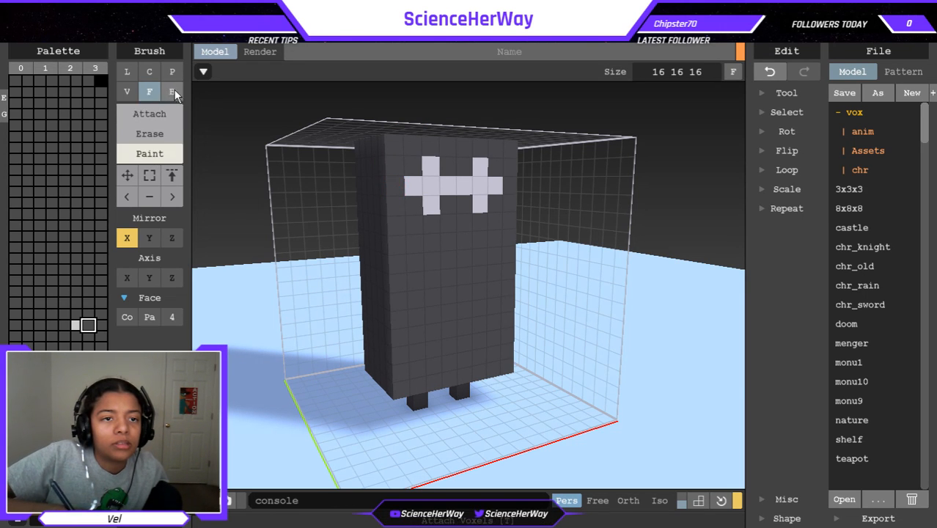
click(435, 183)
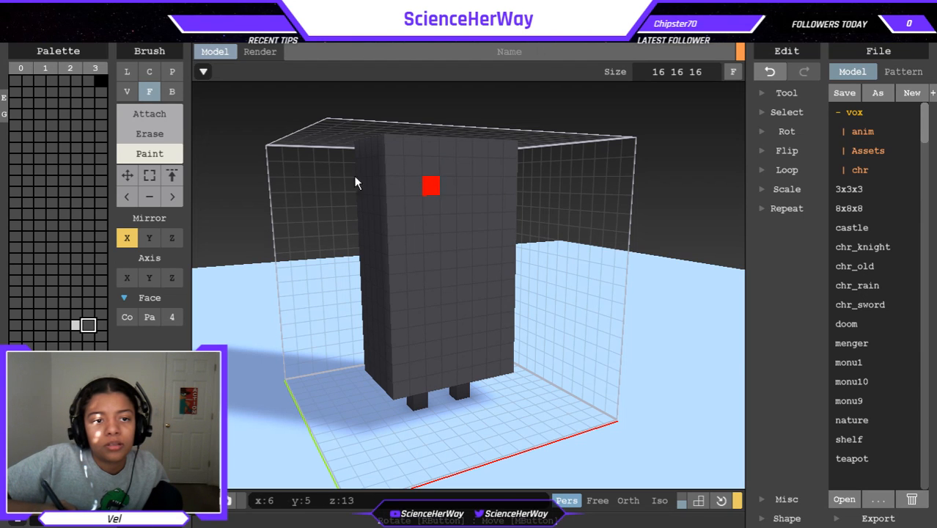
Paint two separate light grey plus-shaped eyes at the outer edges of the upper front face in Box mode.
click(172, 92)
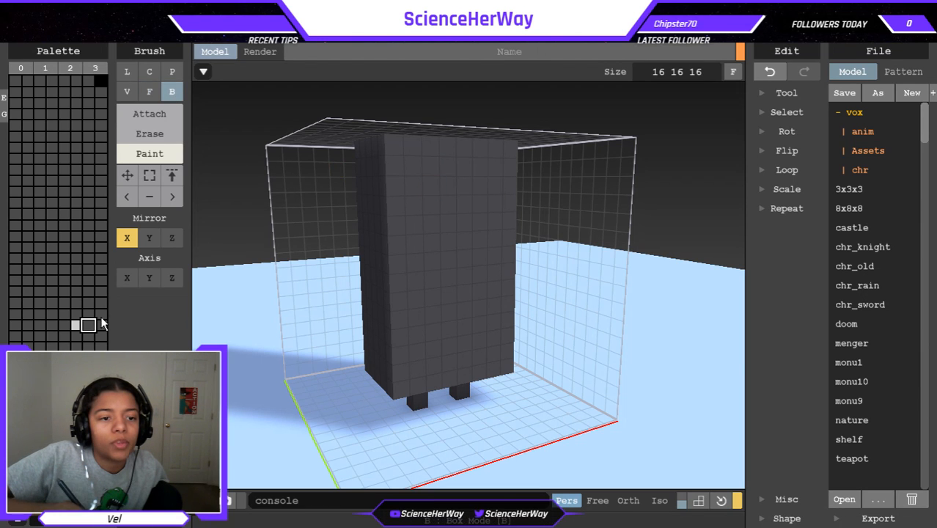
click(74, 325)
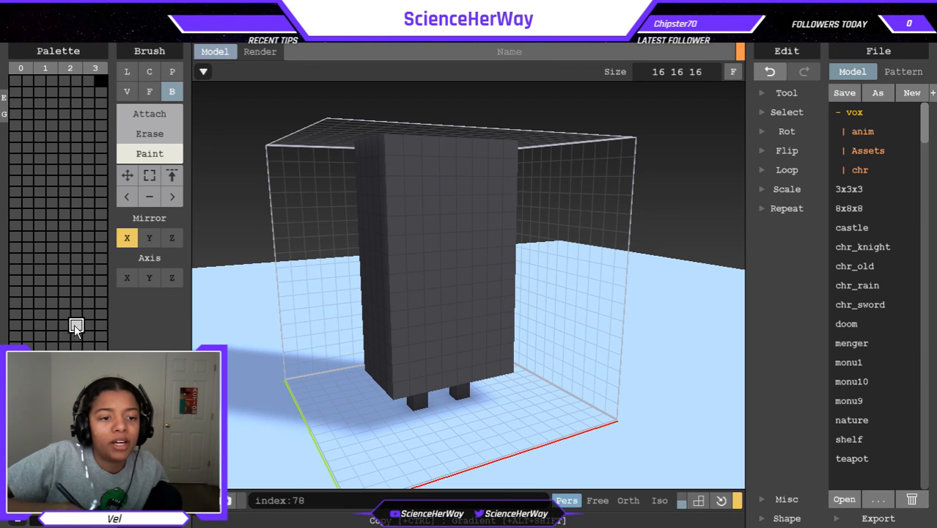
click(431, 188)
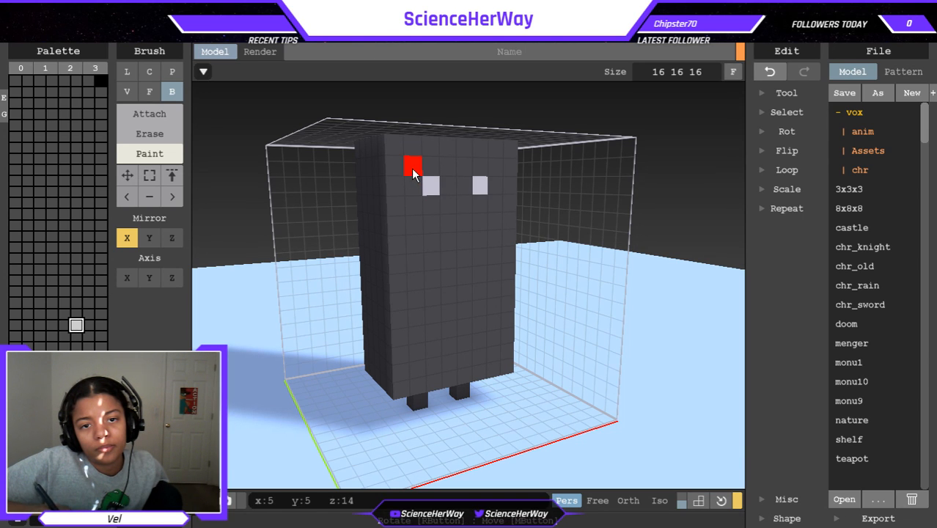
click(413, 166)
drag(399, 189, 412, 188)
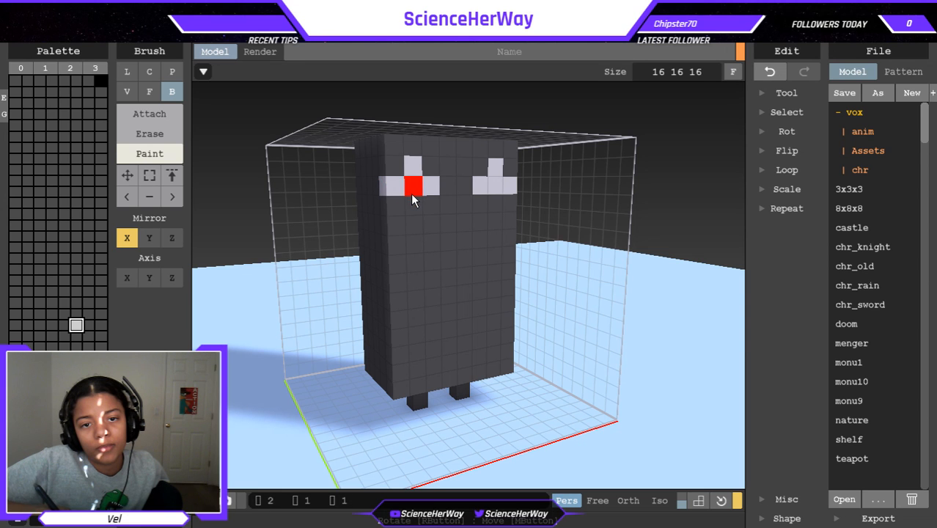
click(415, 207)
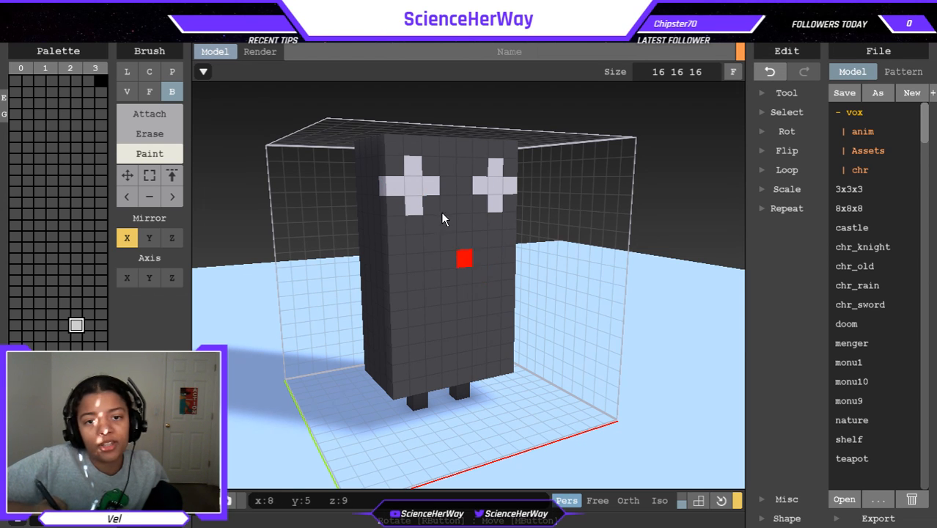
Fill the corners of both plus shapes with light grey to make two 3×3 square eyes.
right_drag(457, 279, 413, 272)
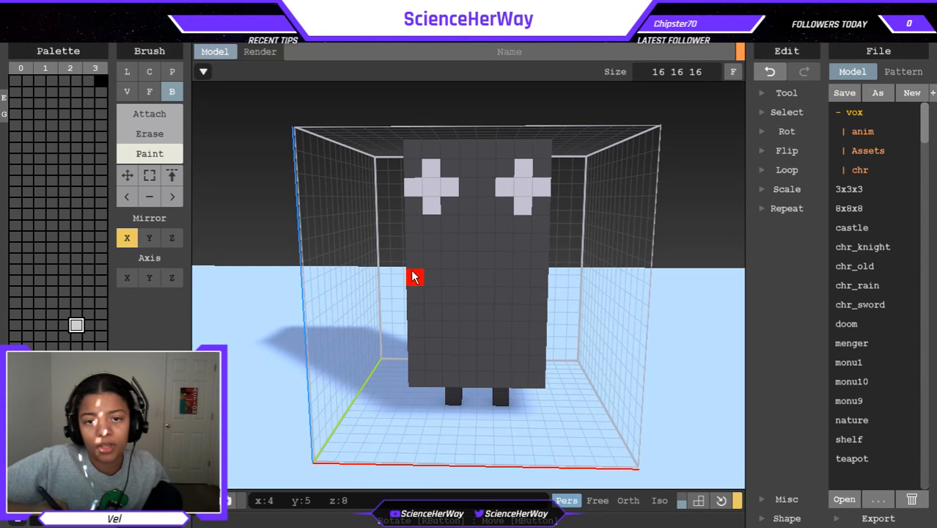
click(444, 201)
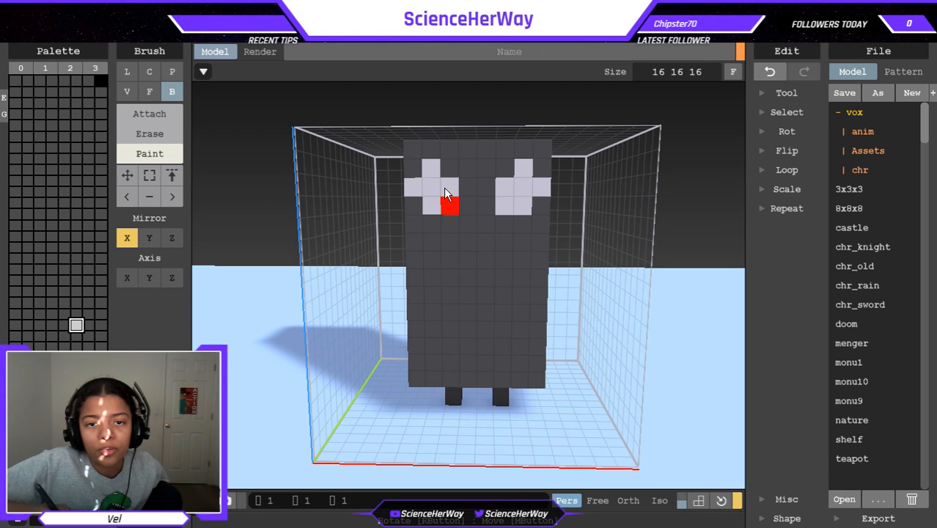
click(412, 175)
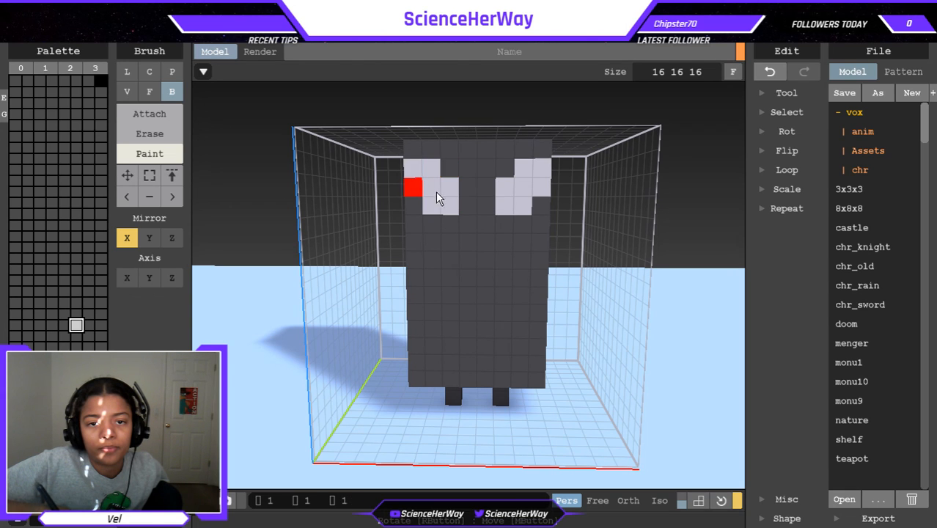
click(447, 171)
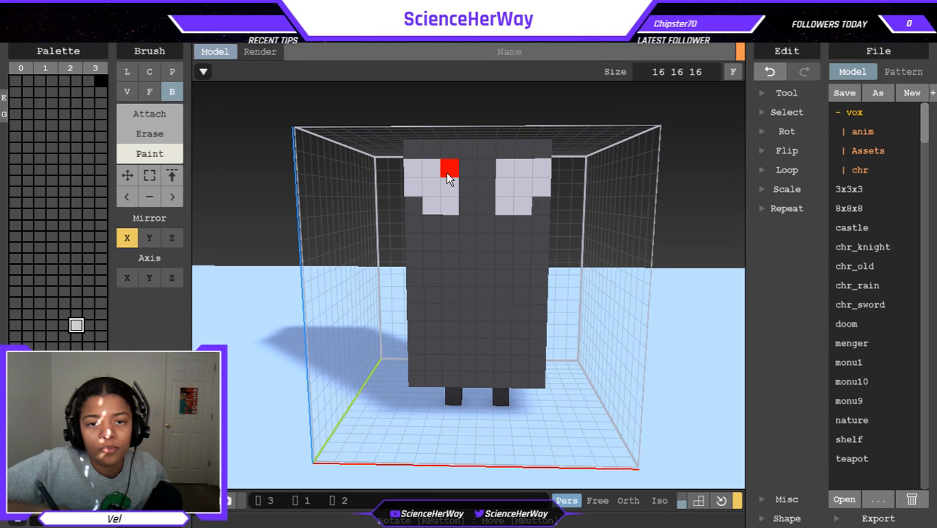
click(419, 203)
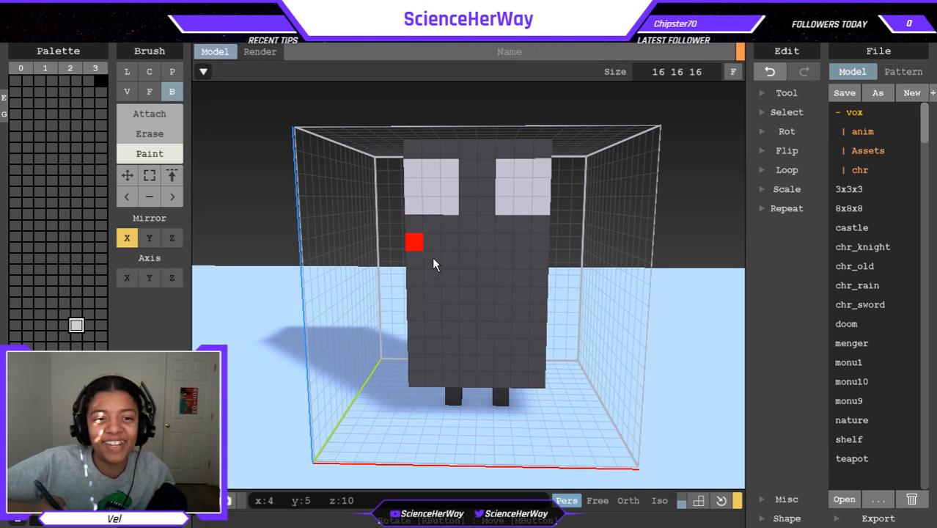
Attach another dark grey layer to both sides of the body in Face mode, covering the light sides of the eyes.
mouse_move(506, 258)
right_down()
mouse_move(622, 264)
mouse_move(396, 165)
right_up()
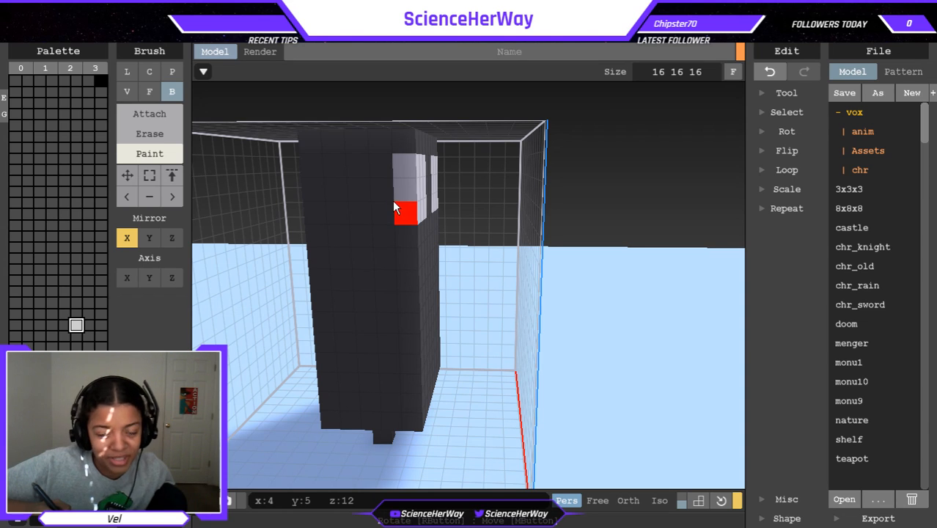
click(147, 92)
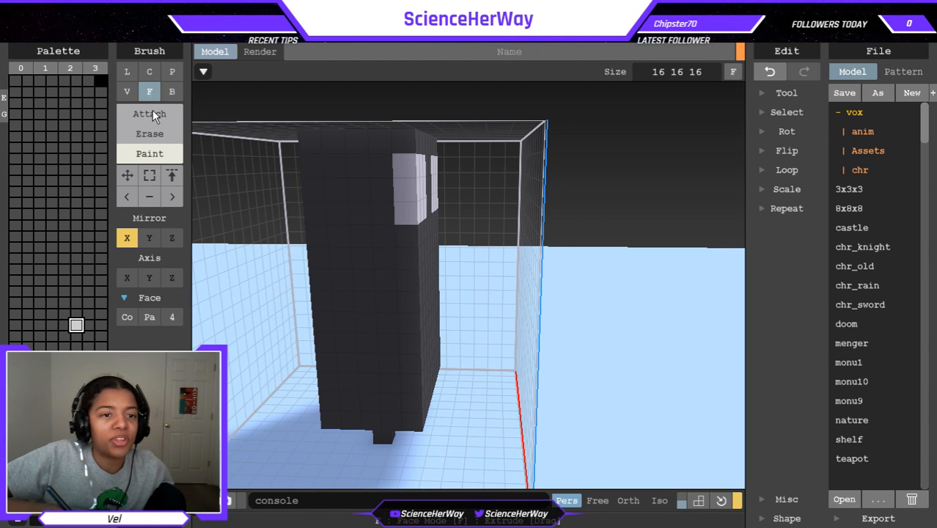
click(153, 116)
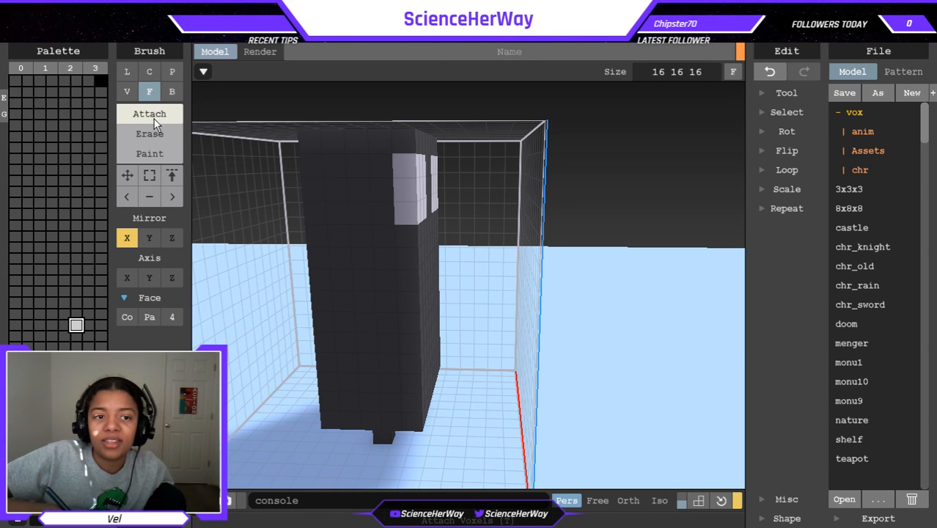
click(89, 325)
click(343, 275)
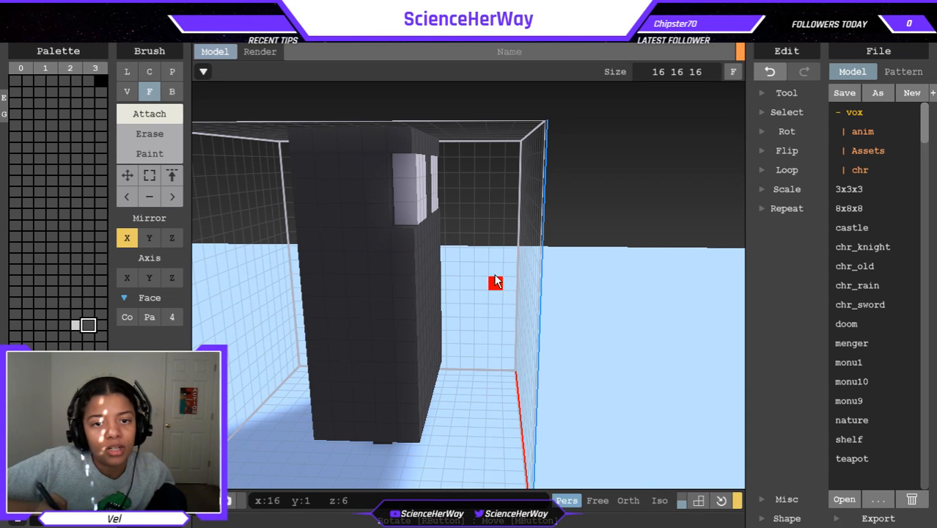
click(401, 191)
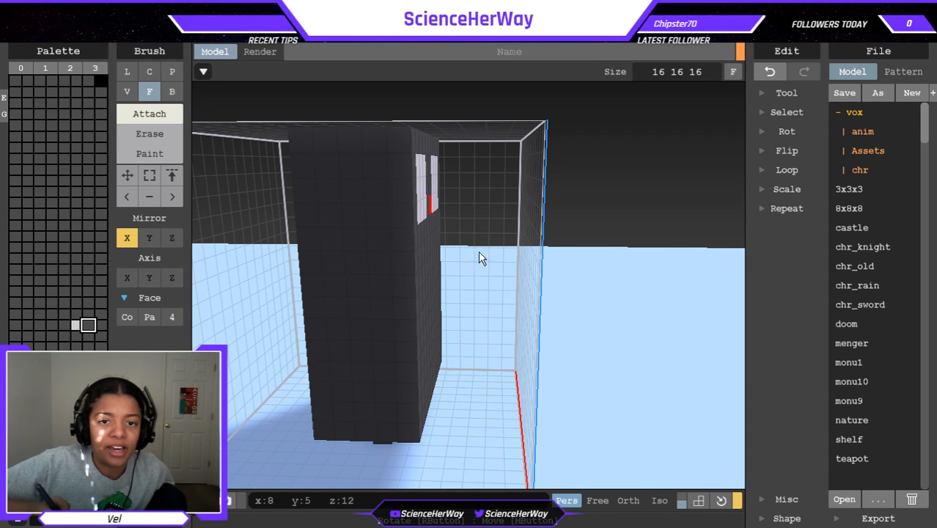
Erase both short legs from beneath the body in Face mode.
right_drag(402, 290, 222, 176)
click(158, 133)
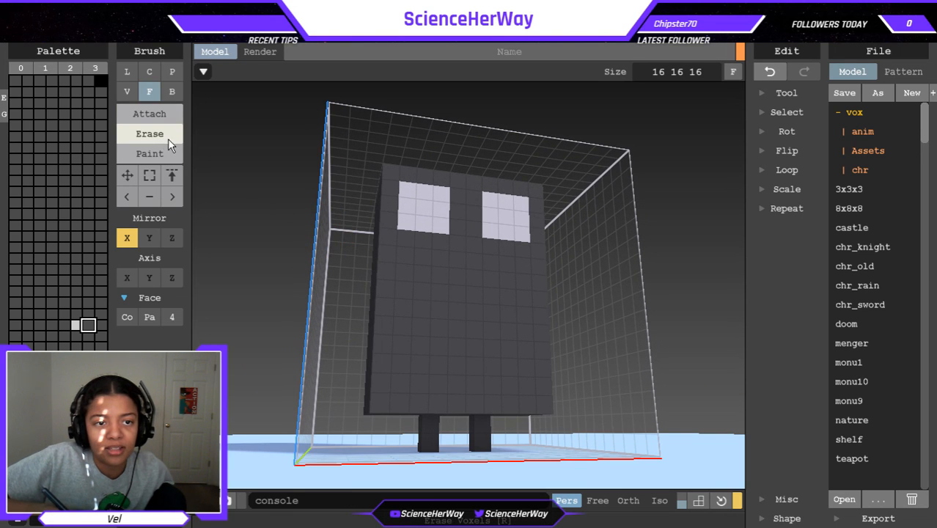
click(423, 432)
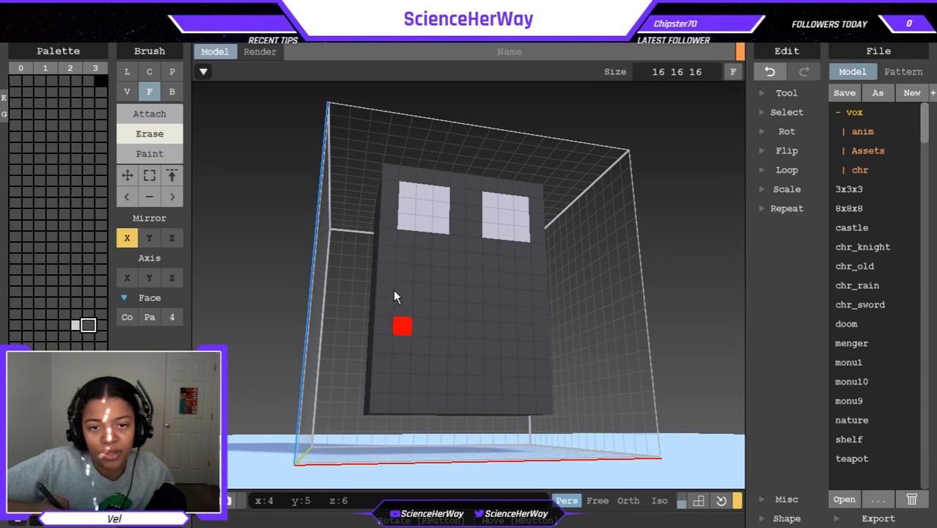
Shorten the body by erasing its two lowest layers, and move the whole model down to the floor.
right_drag(381, 329, 379, 349)
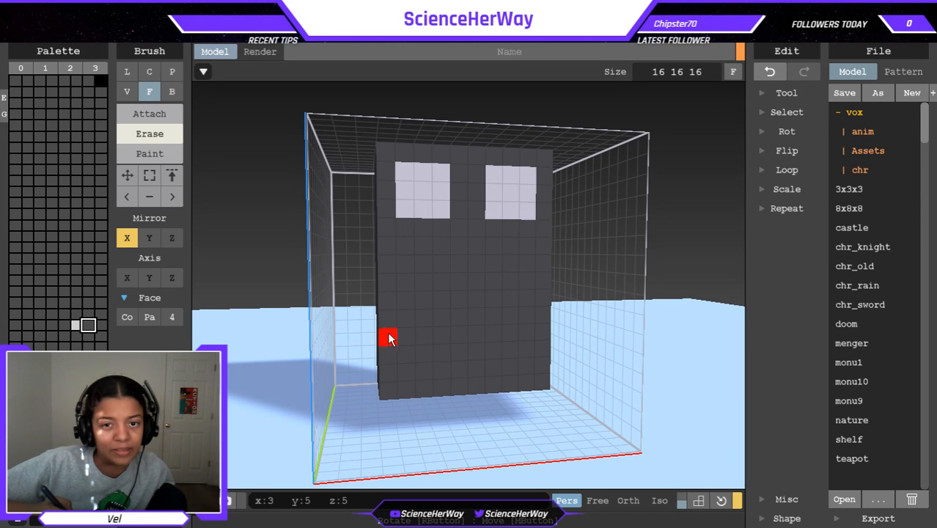
right_drag(416, 272, 411, 374)
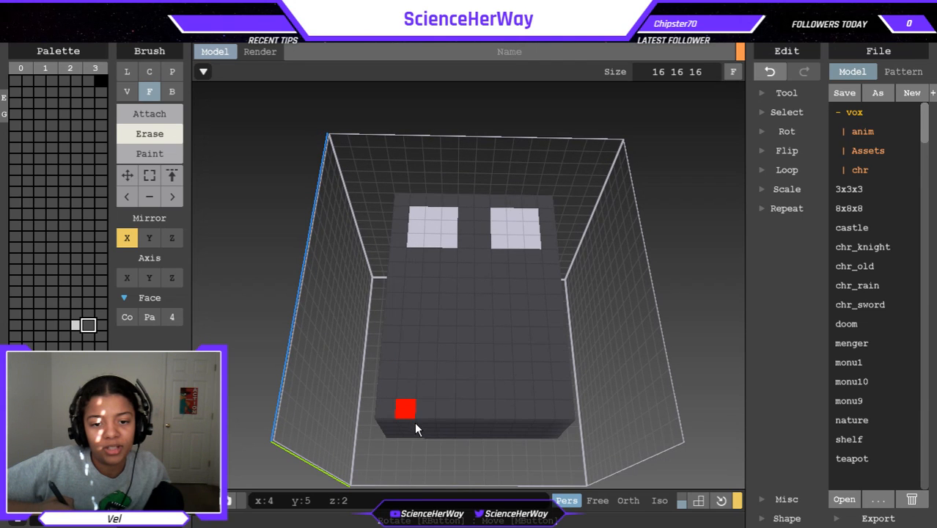
click(414, 426)
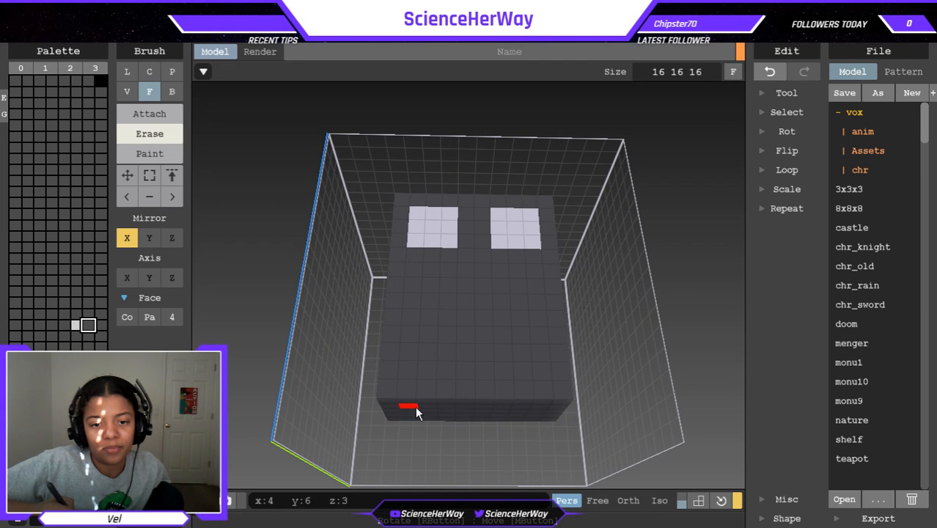
click(415, 408)
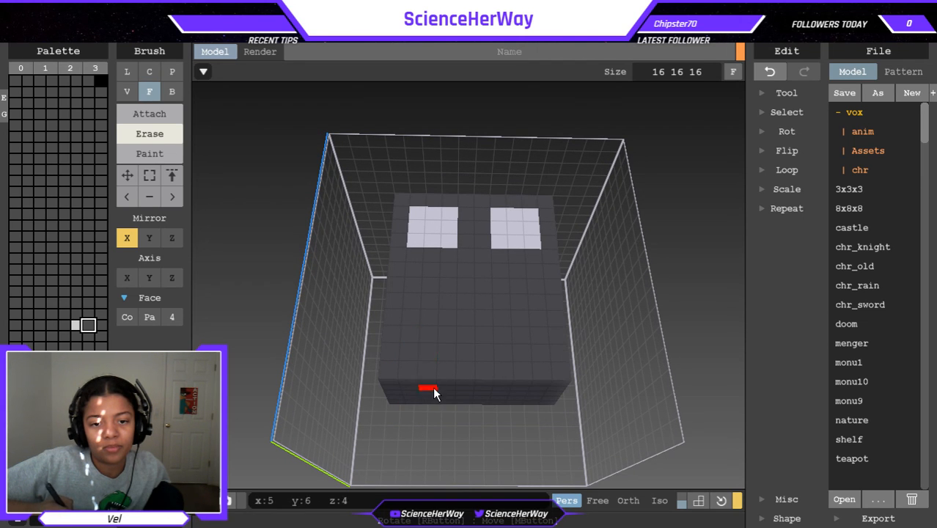
click(434, 391)
right_drag(419, 333, 412, 353)
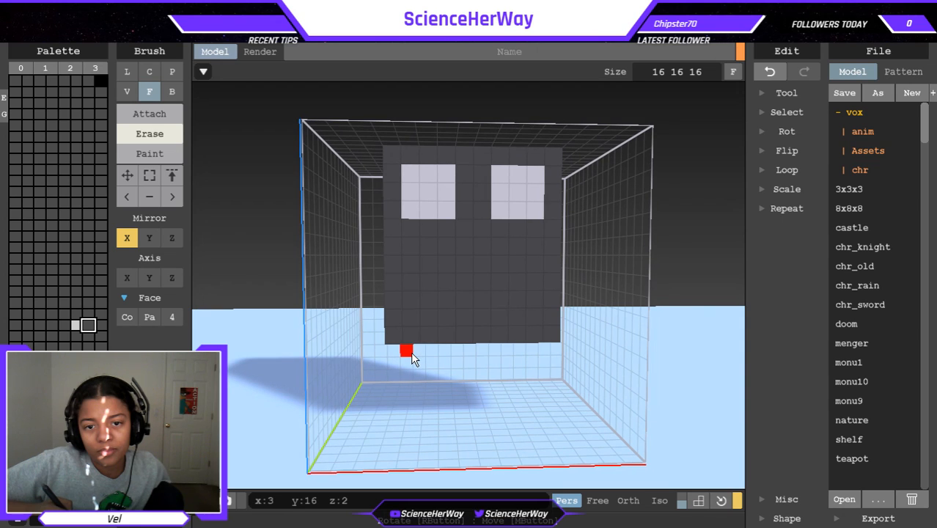
click(770, 72)
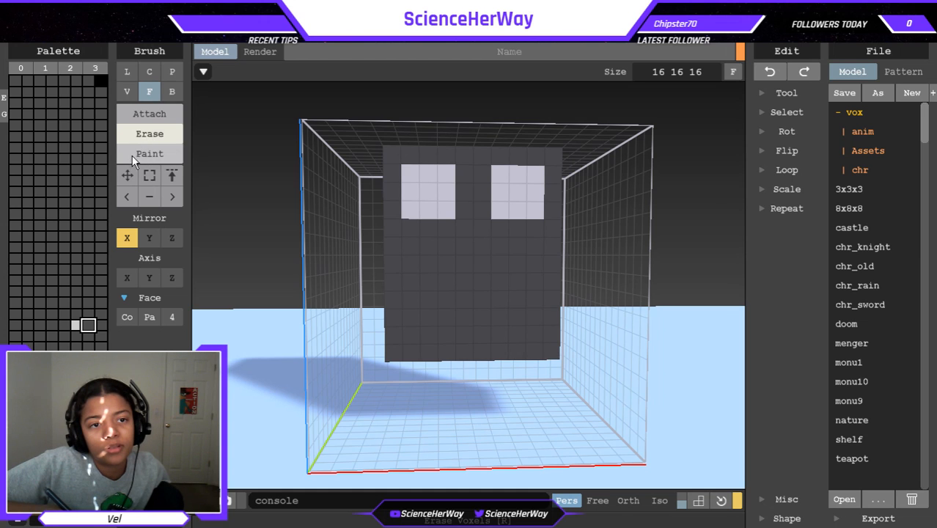
click(128, 176)
drag(457, 261, 467, 320)
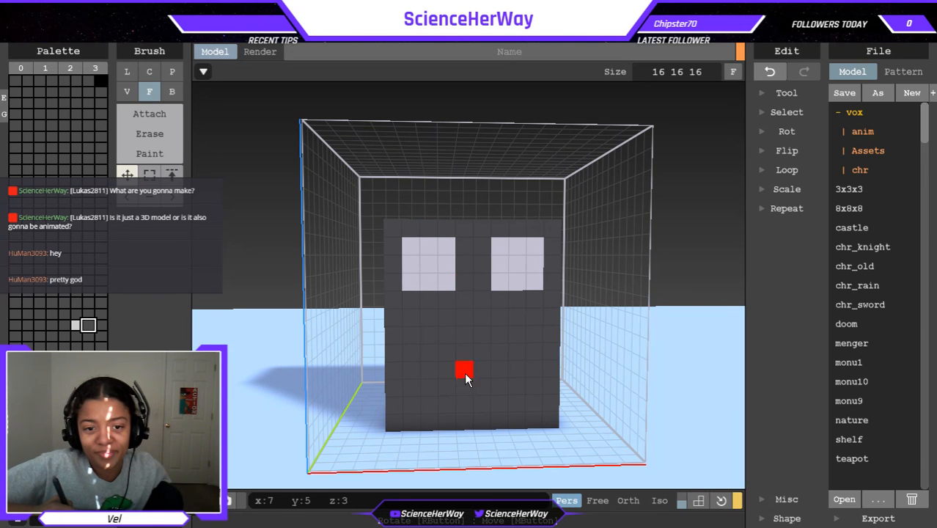
Attach a dark grey 2×2 nose to the centre of the front face, just below the eyes, in Box mode.
click(143, 135)
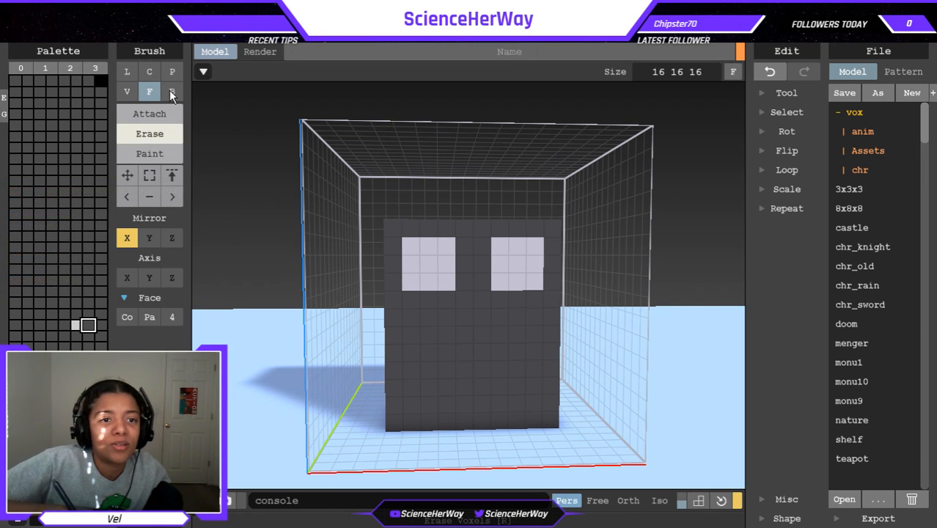
click(172, 92)
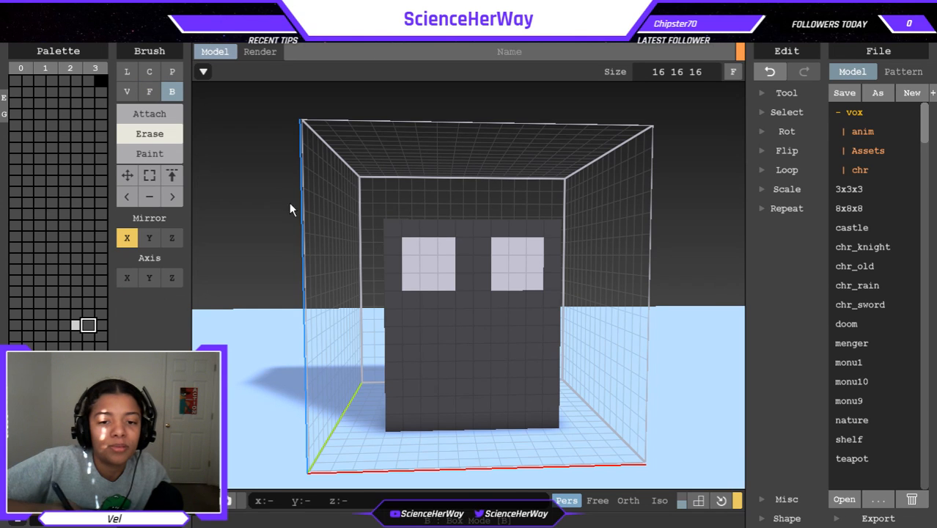
click(150, 115)
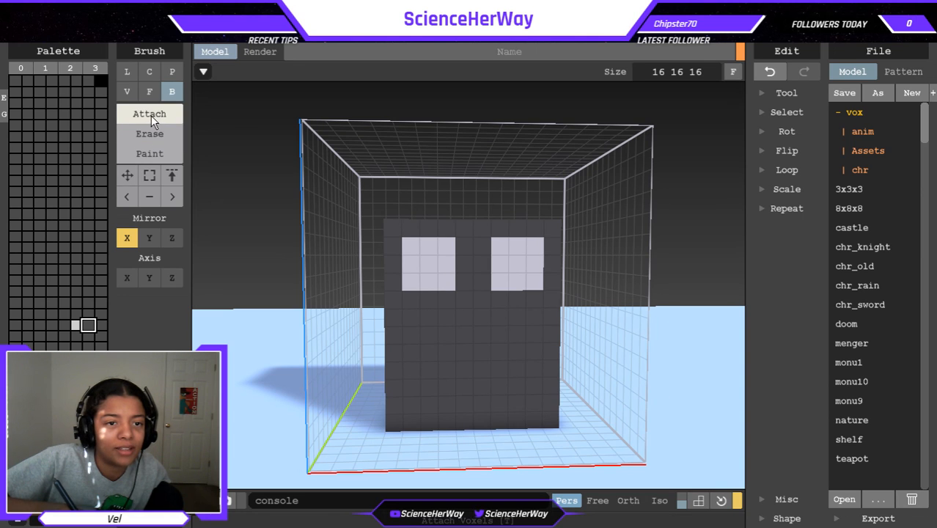
click(464, 302)
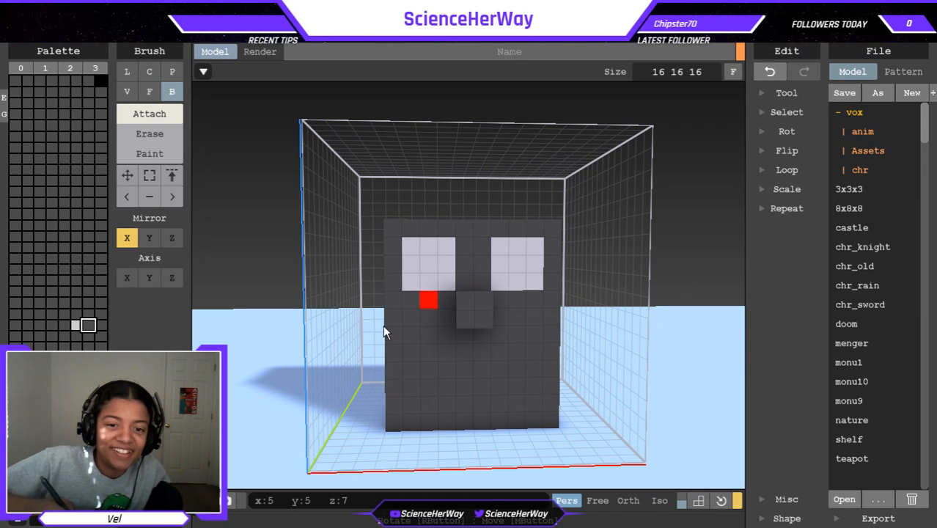
Erase a mirrored notch one voxel wide and two voxels tall from the front side edges below the nose.
click(150, 137)
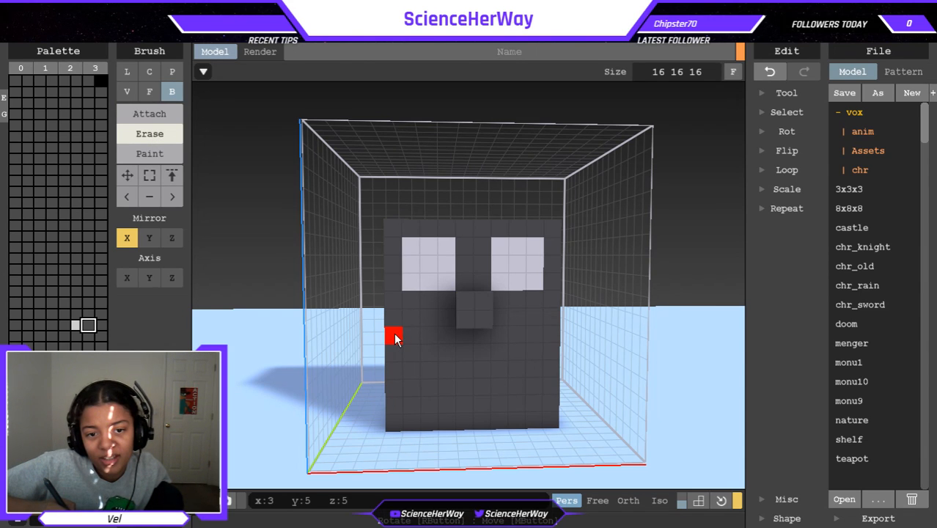
mouse_move(394, 337)
mouse_down()
mouse_move(395, 352)
mouse_move(393, 340)
mouse_up()
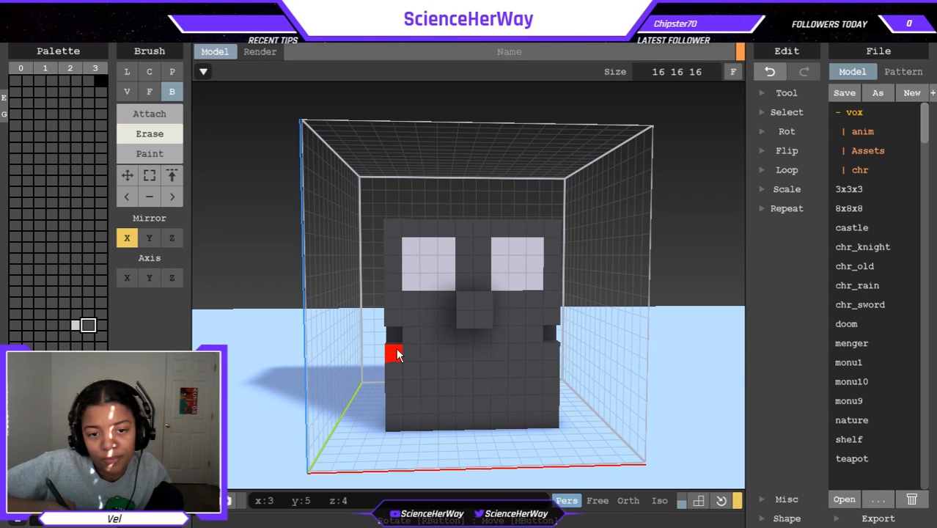
click(394, 353)
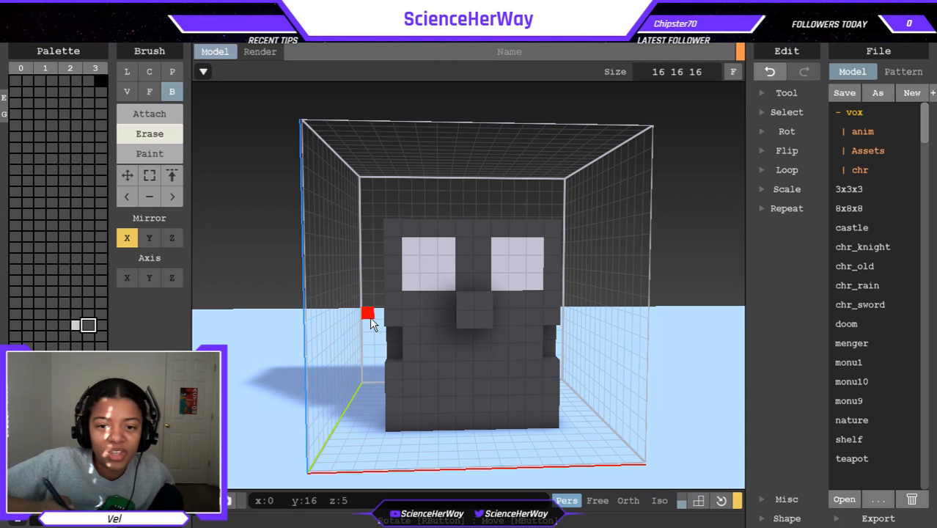
Try erasing matching two-voxel notches from the back side edges and one more voxel behind the front notch.
mouse_move(423, 350)
right_down()
mouse_move(530, 348)
mouse_move(504, 362)
right_up()
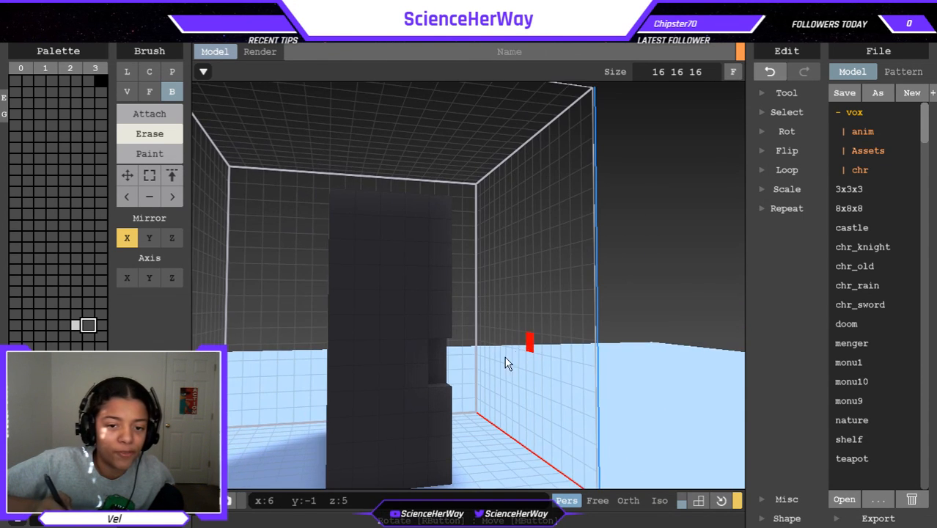
click(340, 366)
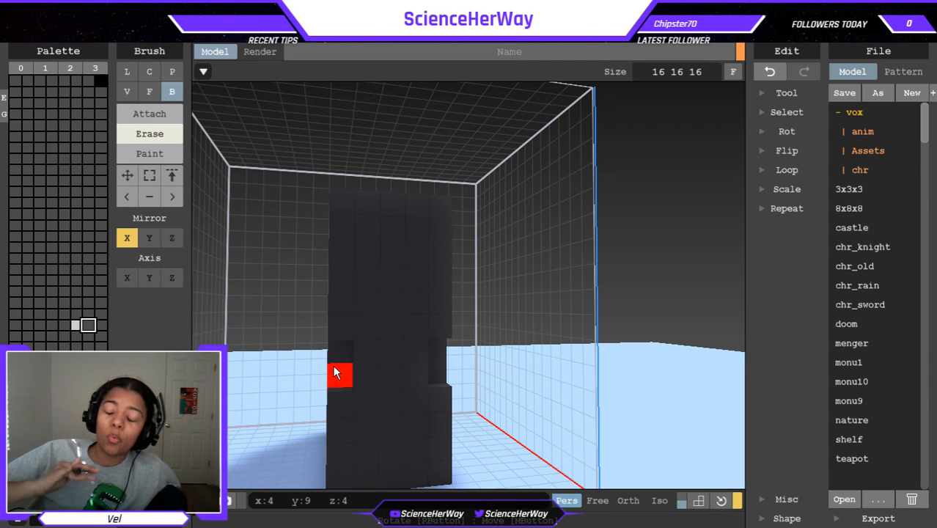
click(332, 365)
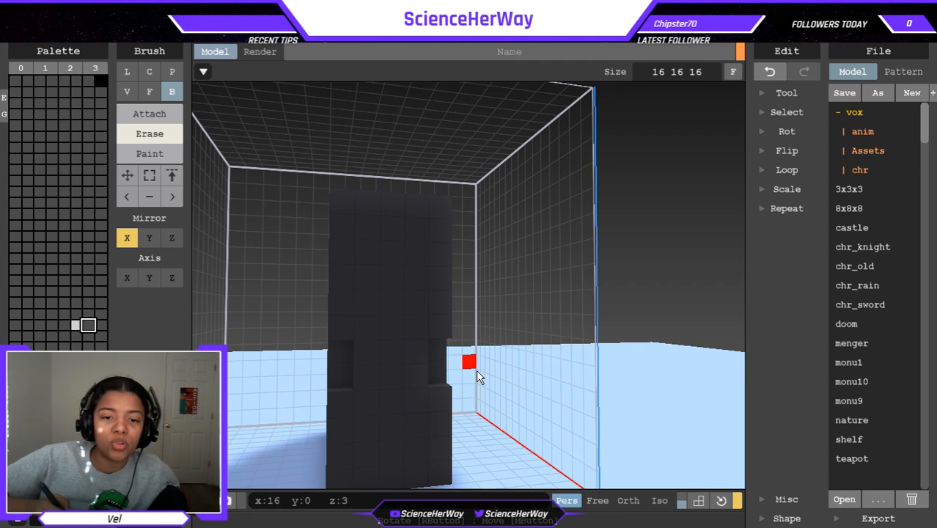
right_drag(410, 377, 328, 389)
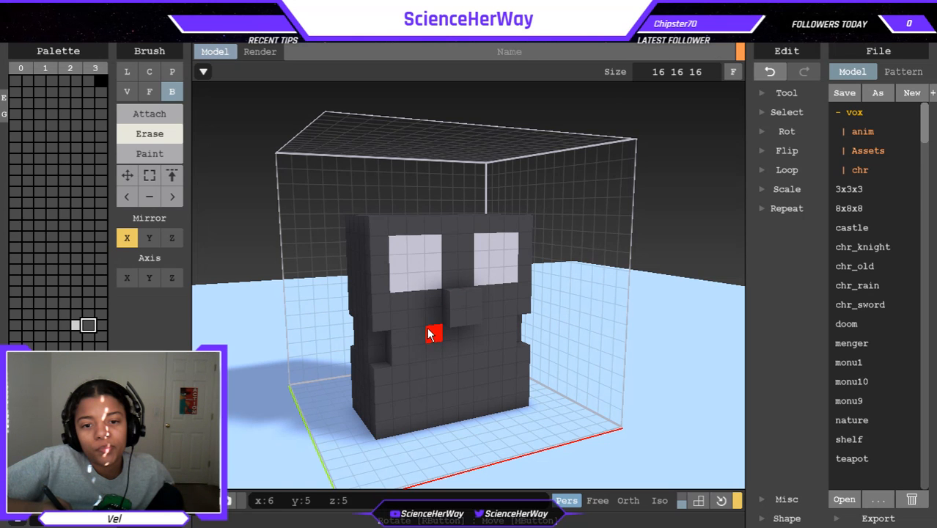
click(371, 355)
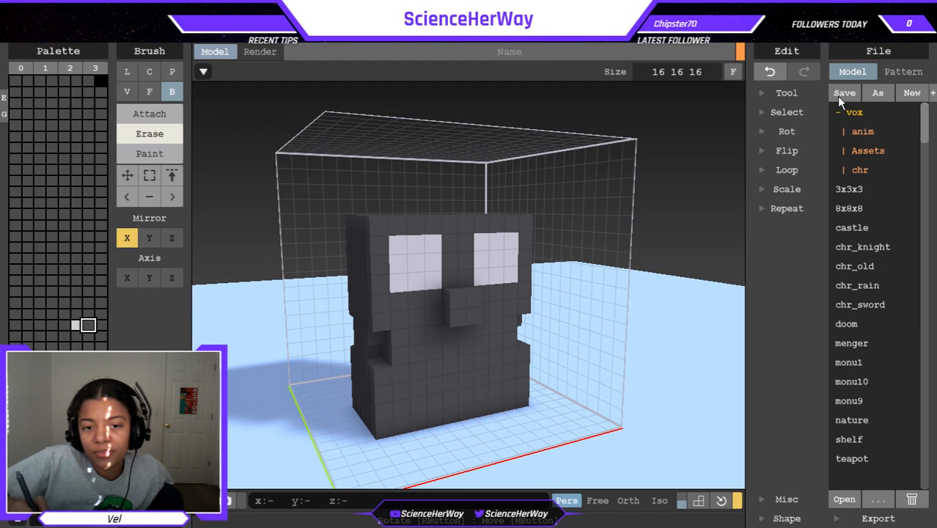
Undo the last four erasures, keeping only the one-voxel-tall notch at the front side edges.
click(776, 71)
click(774, 72)
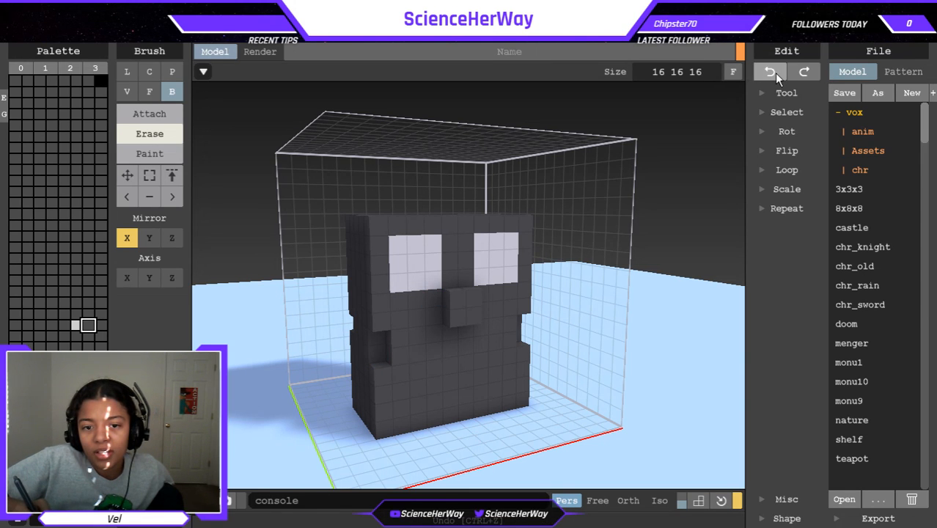
click(772, 73)
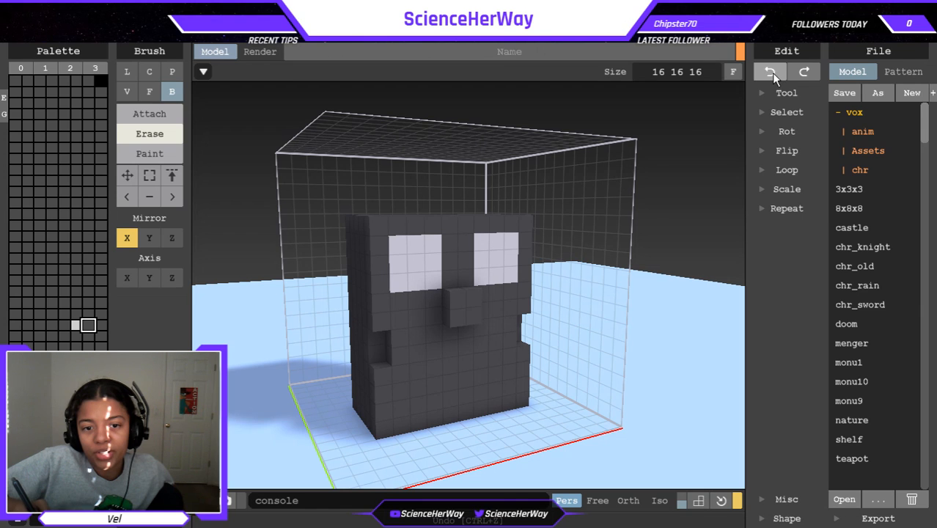
click(773, 73)
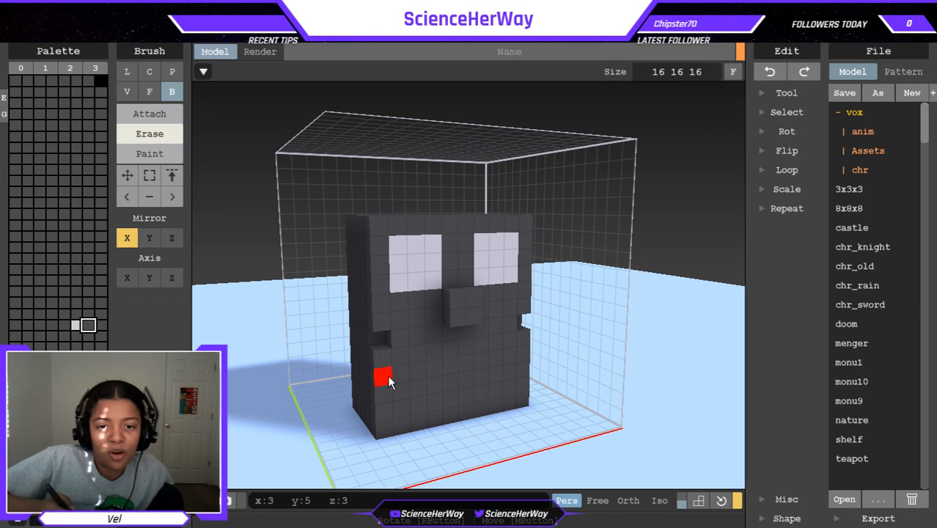
Erase the rest of the notch's row along both sides, forming a one-voxel-tall groove from front to back.
right_drag(441, 355, 375, 373)
drag(339, 349, 314, 350)
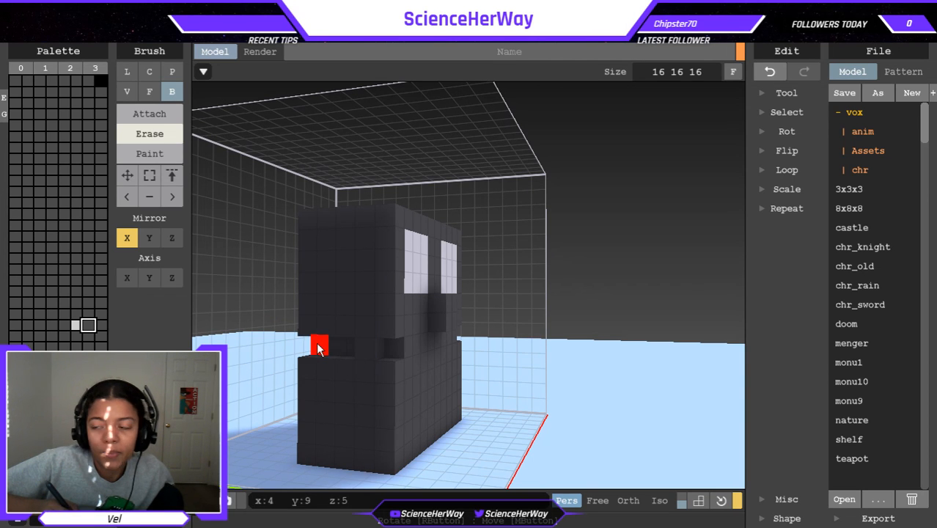
click(366, 346)
right_drag(446, 349, 476, 354)
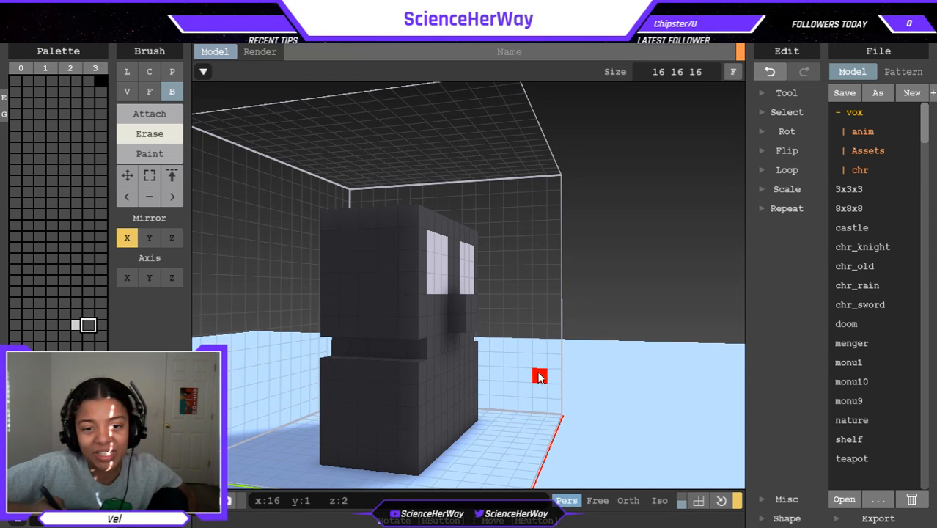
Move the whole model up three voxels off the floor.
right_drag(501, 366, 414, 377)
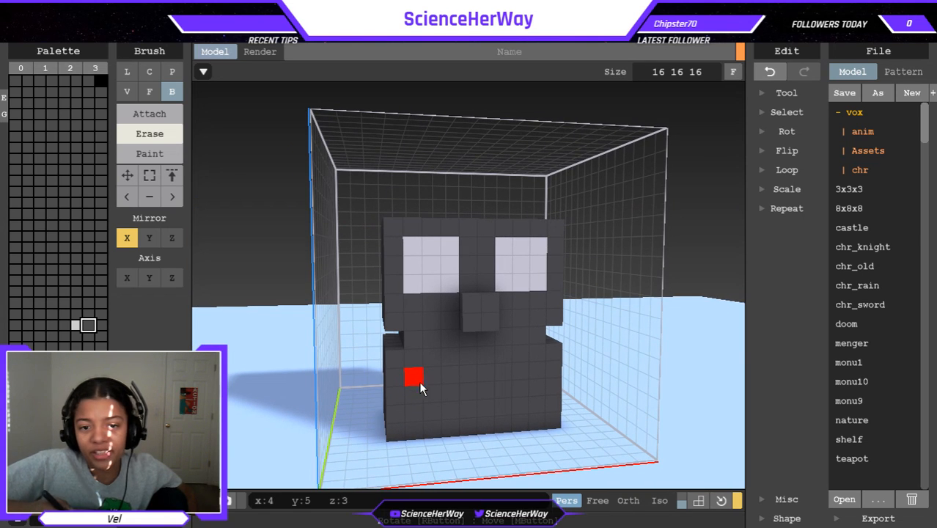
click(129, 177)
drag(431, 323, 433, 250)
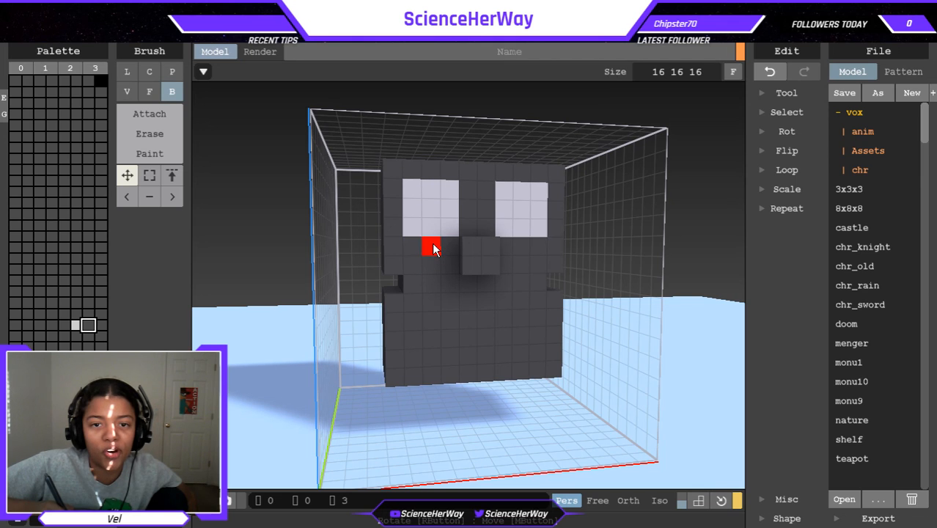
Attach one dark grey layer to the underside of the body in Face mode.
click(154, 119)
click(149, 91)
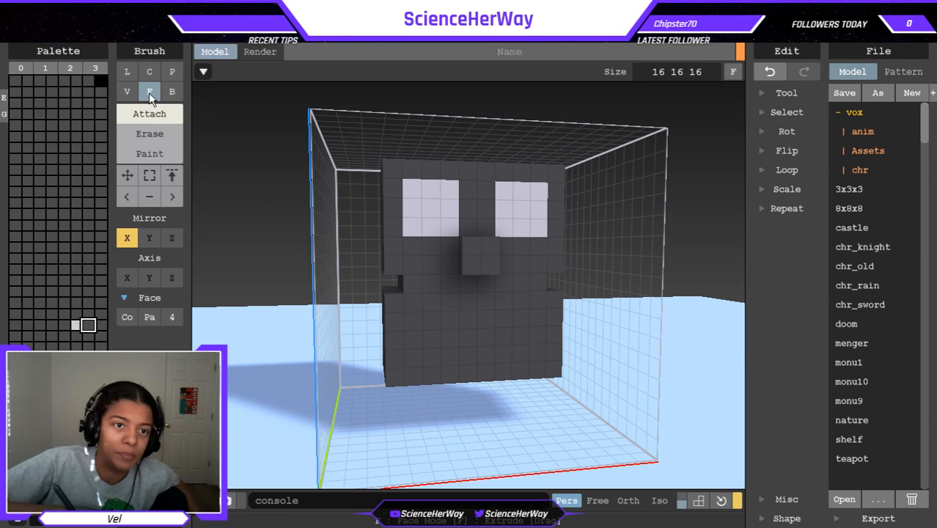
right_drag(461, 280, 453, 250)
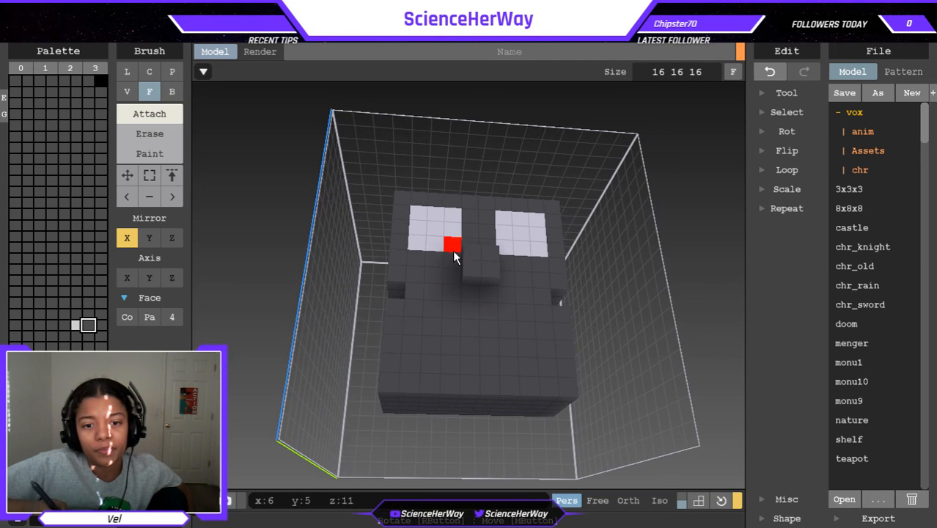
click(431, 399)
right_drag(450, 352, 450, 385)
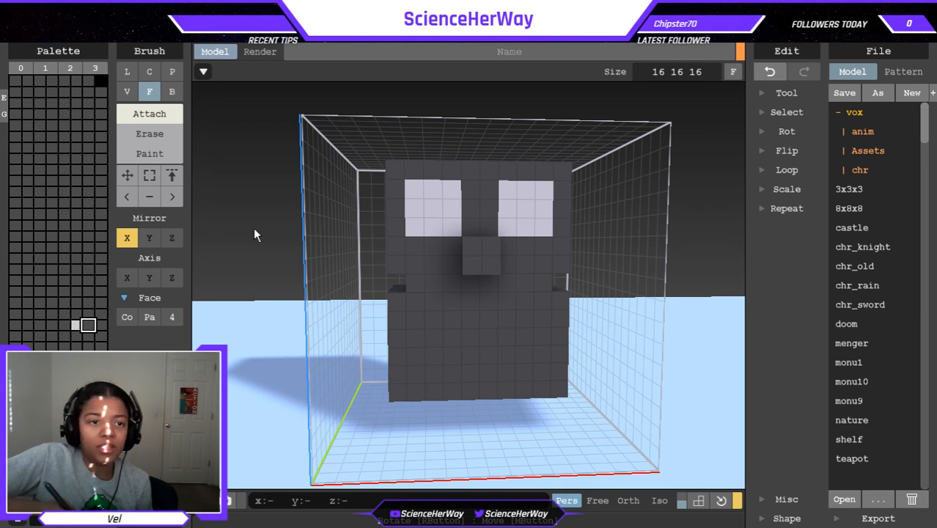
Attach two mirrored dark grey 2×2 leg blocks to the underside of the body in Box mode.
click(171, 94)
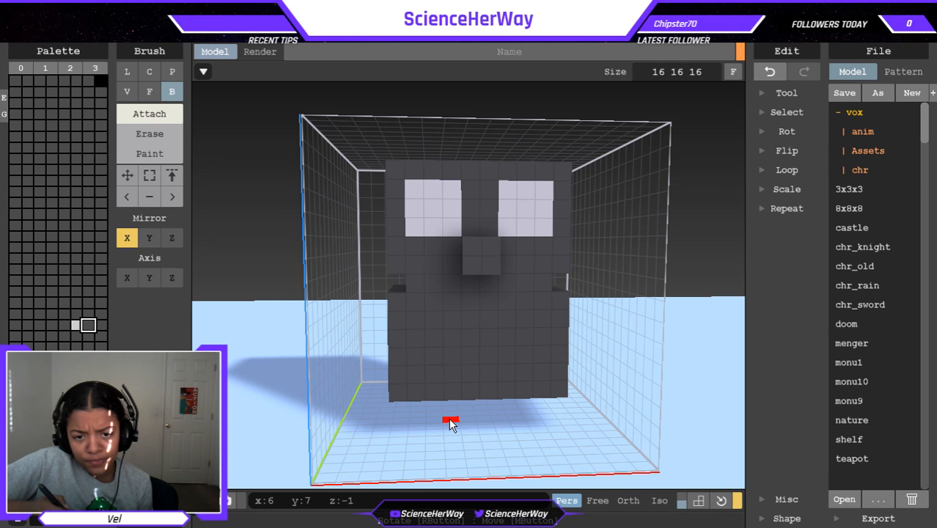
right_drag(441, 404, 426, 262)
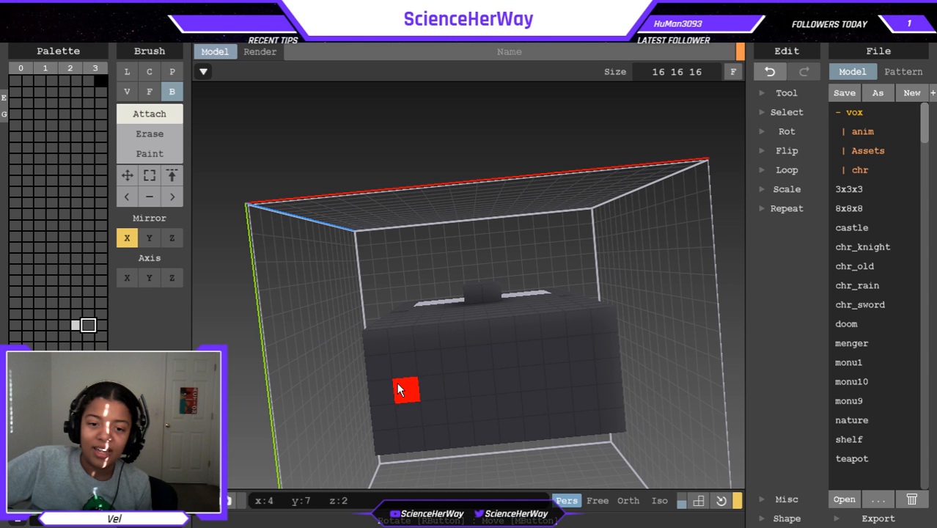
drag(425, 393, 440, 397)
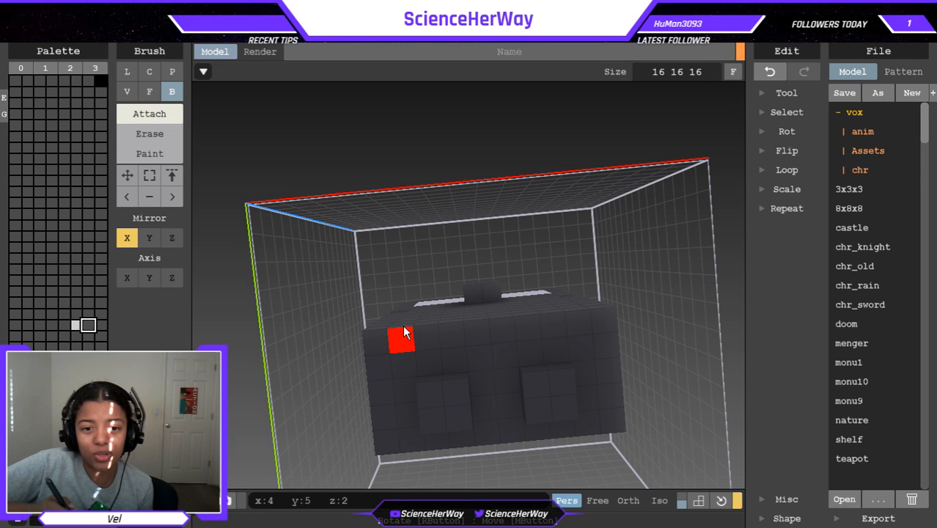
right_drag(411, 331, 403, 295)
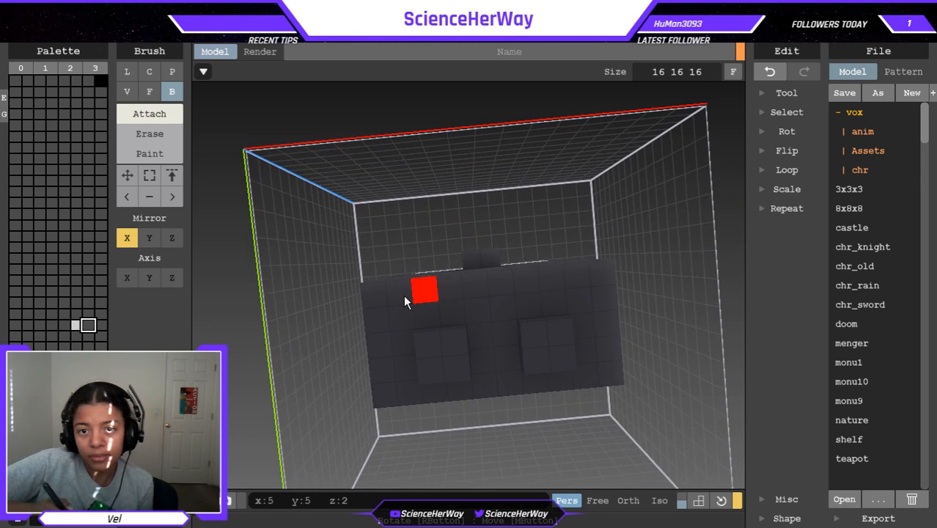
Attach one dark grey layer to the back of the character in Face mode.
right_drag(428, 340, 608, 442)
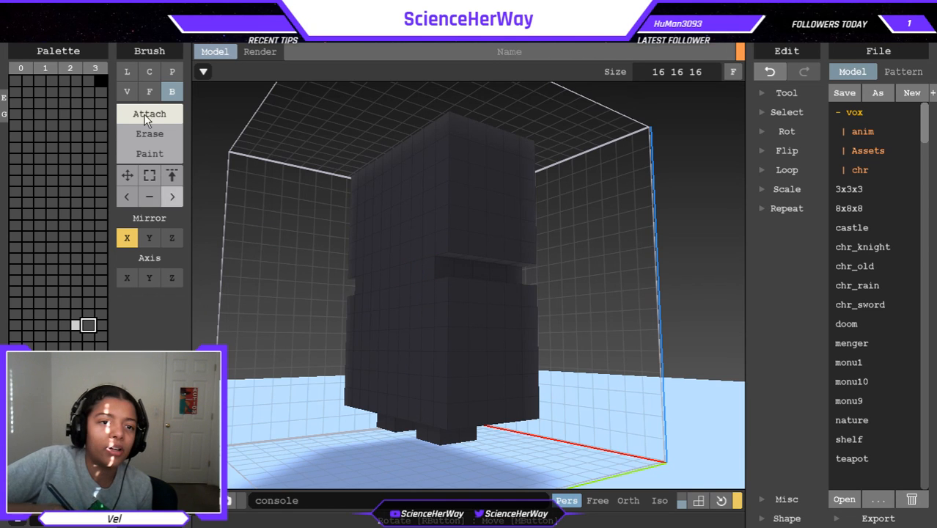
click(150, 93)
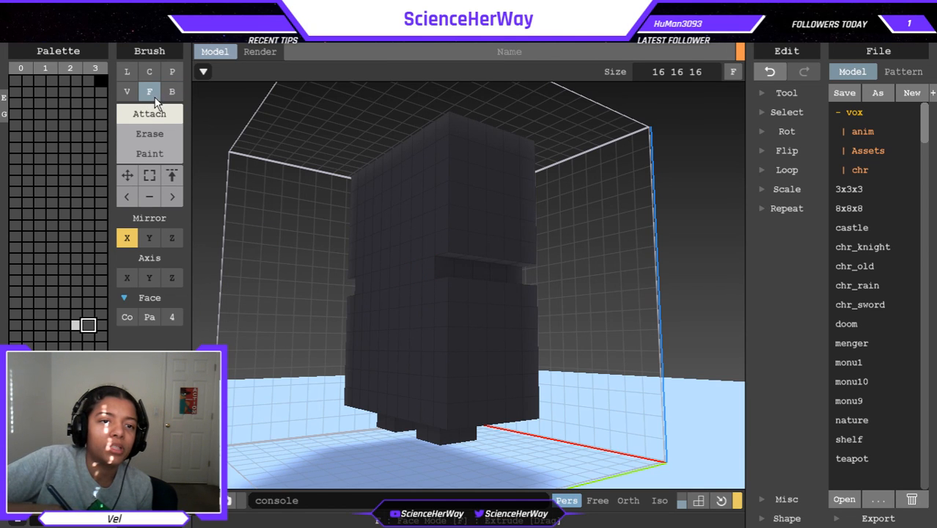
click(397, 214)
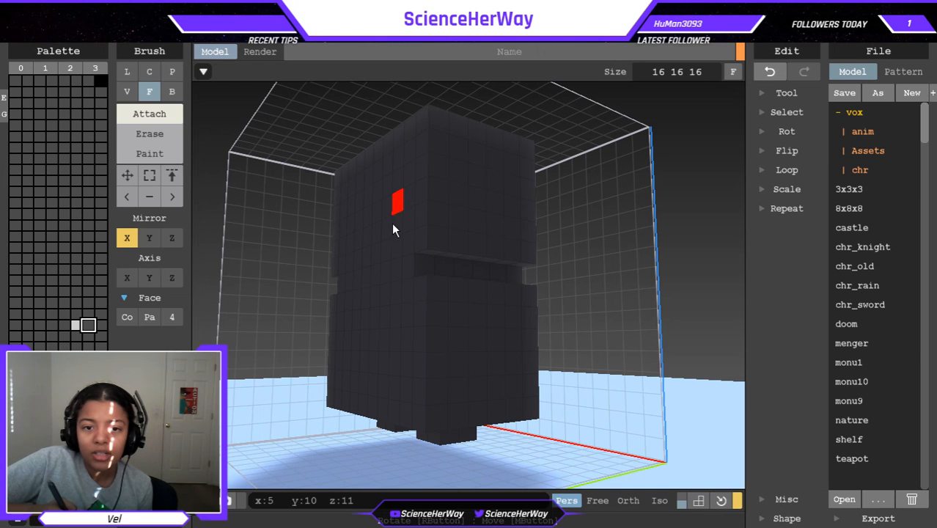
Lengthen both mirrored legs one voxel downward by attaching a dark grey 2×2 box under them in Box mode.
click(170, 95)
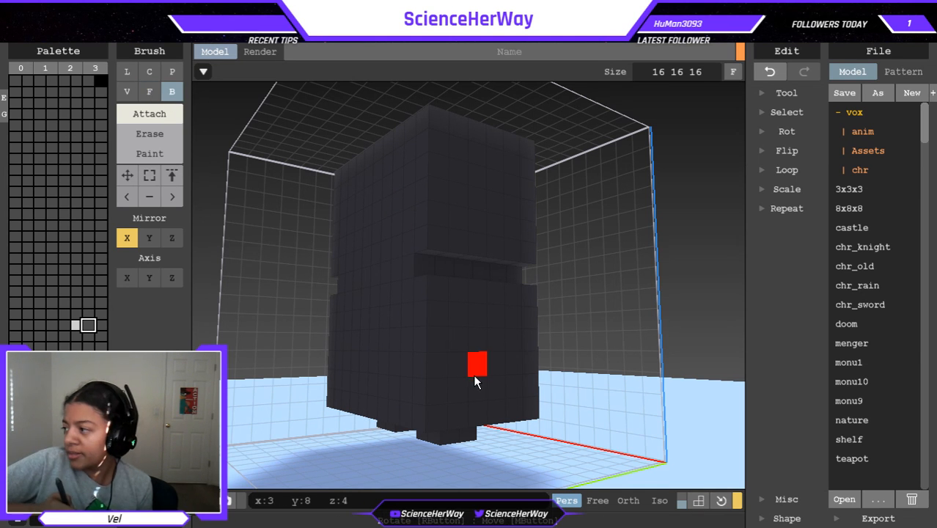
right_drag(408, 323, 276, 261)
drag(417, 393, 433, 417)
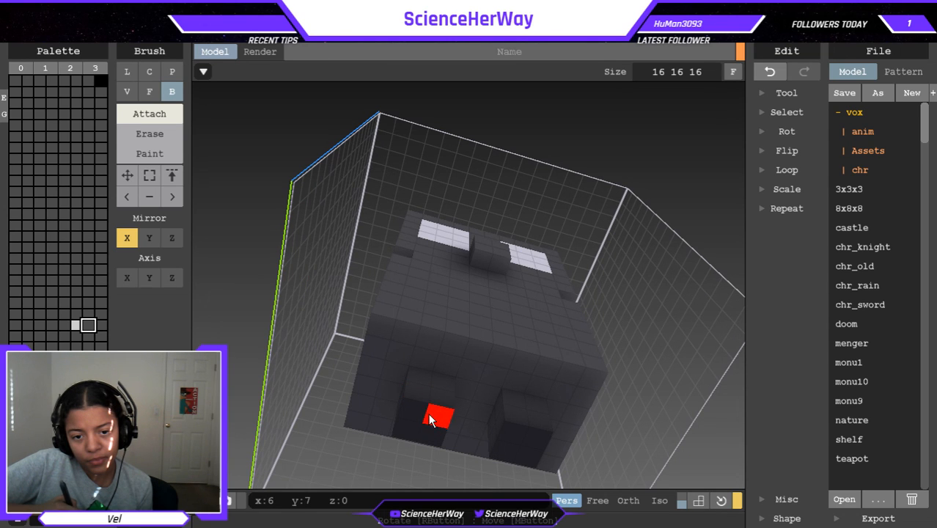
Erase one voxel layer from both sides of the body below the neck groove in Box mode, leaving the head wider.
right_drag(438, 289, 409, 398)
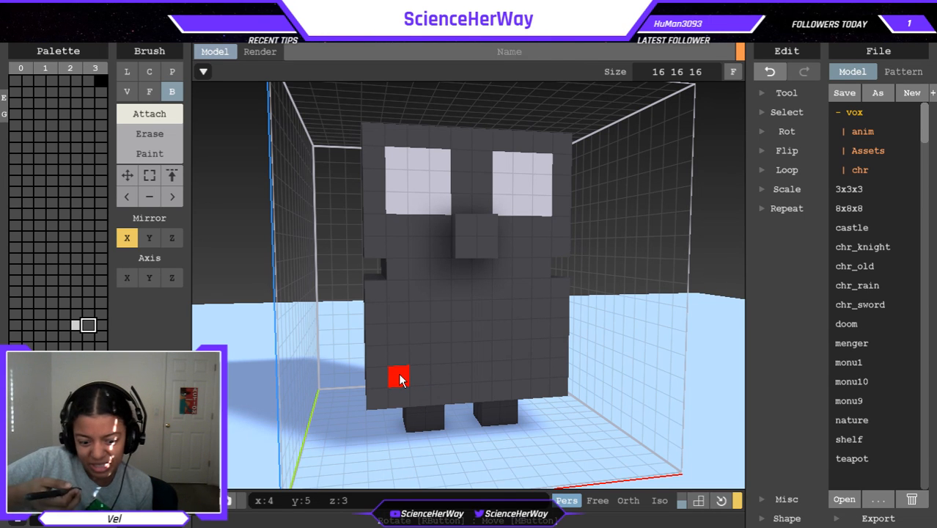
right_drag(454, 320, 409, 331)
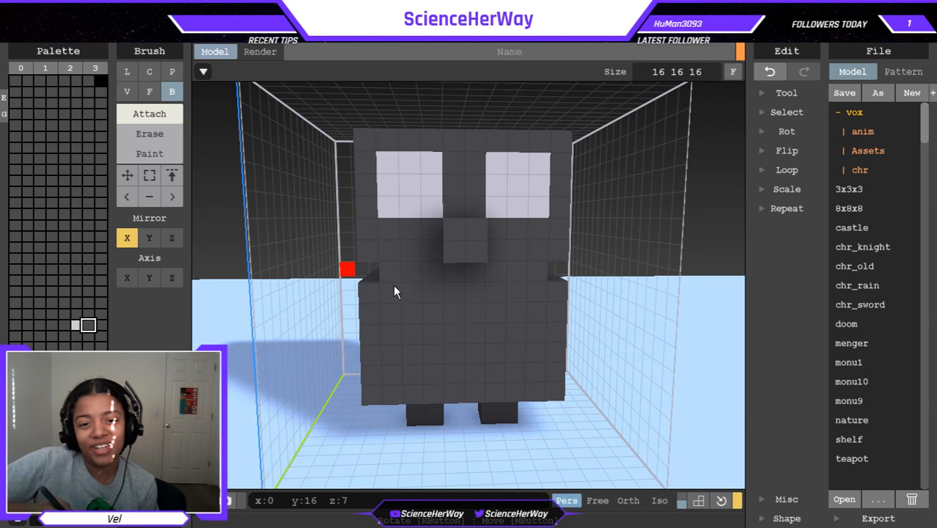
mouse_move(432, 342)
right_down()
mouse_move(571, 343)
mouse_move(574, 334)
mouse_move(461, 343)
mouse_move(515, 330)
mouse_move(559, 336)
mouse_move(527, 351)
mouse_move(449, 345)
mouse_move(430, 334)
mouse_move(526, 328)
mouse_move(327, 255)
right_up()
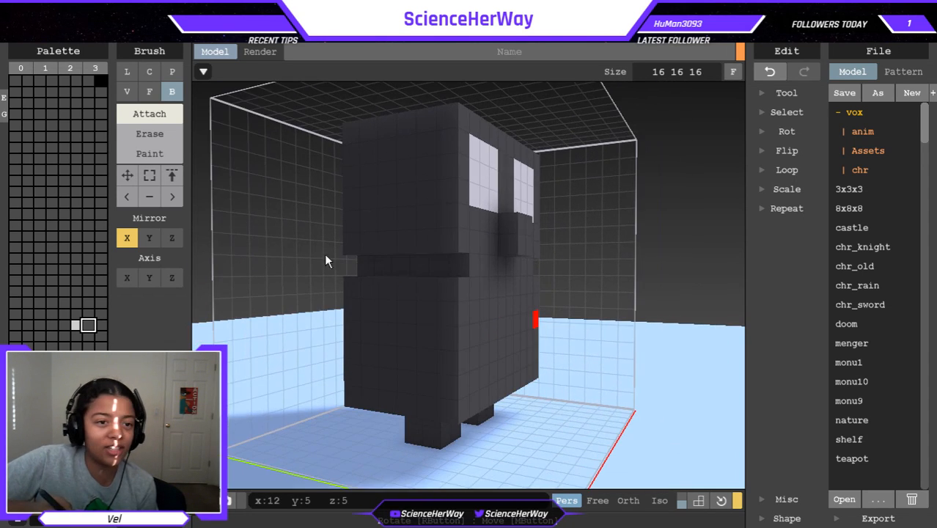
click(162, 135)
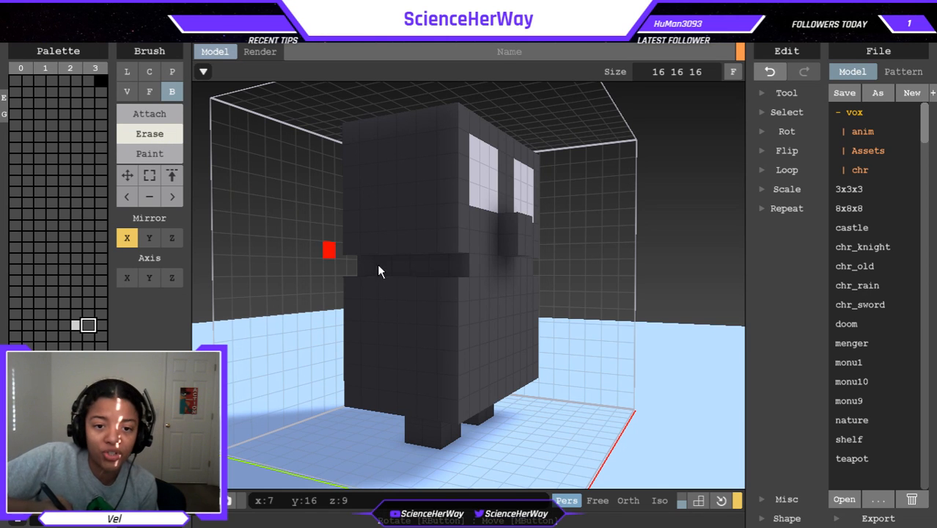
drag(447, 294, 356, 398)
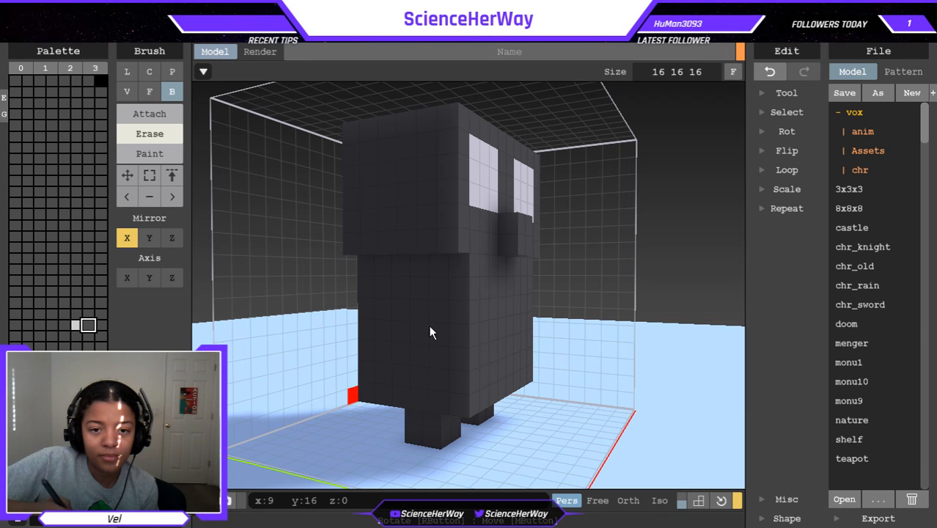
Undo and redo the side erasure twice to compare the wide and narrow body from the front.
right_drag(473, 358, 370, 364)
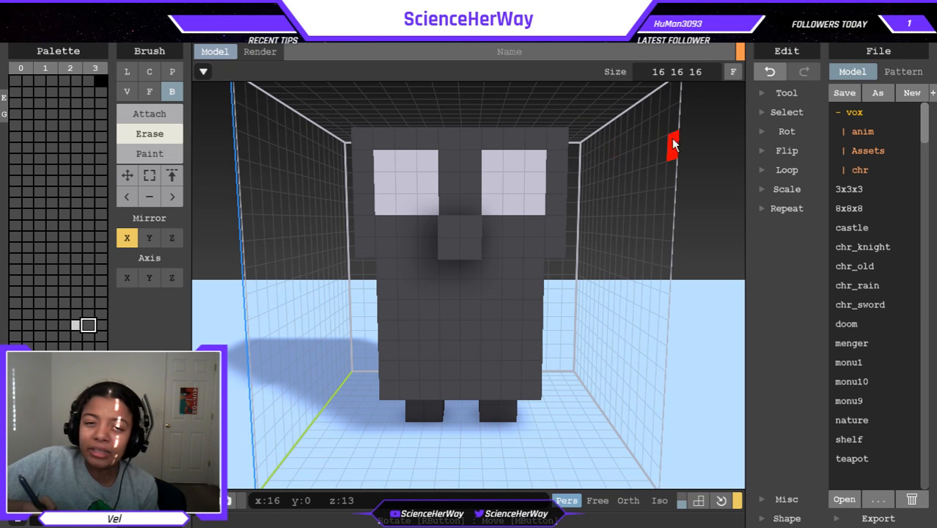
click(764, 73)
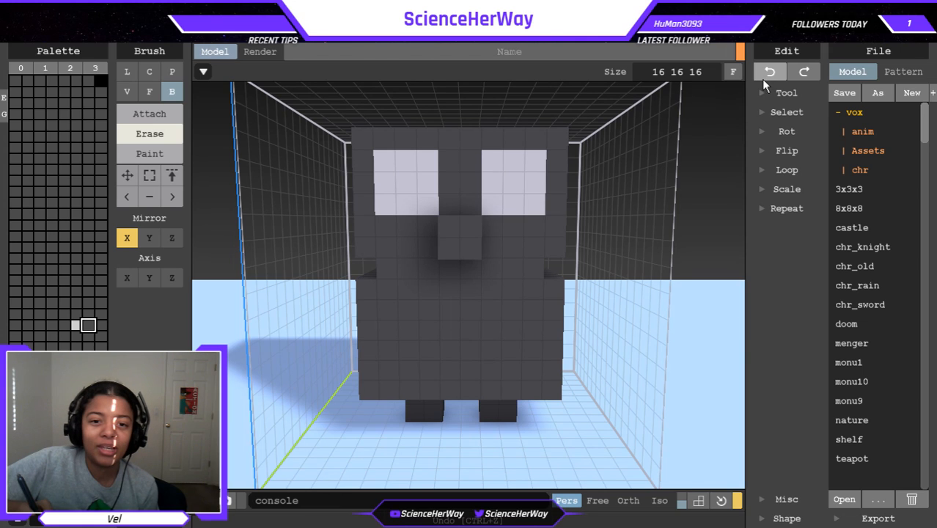
click(802, 73)
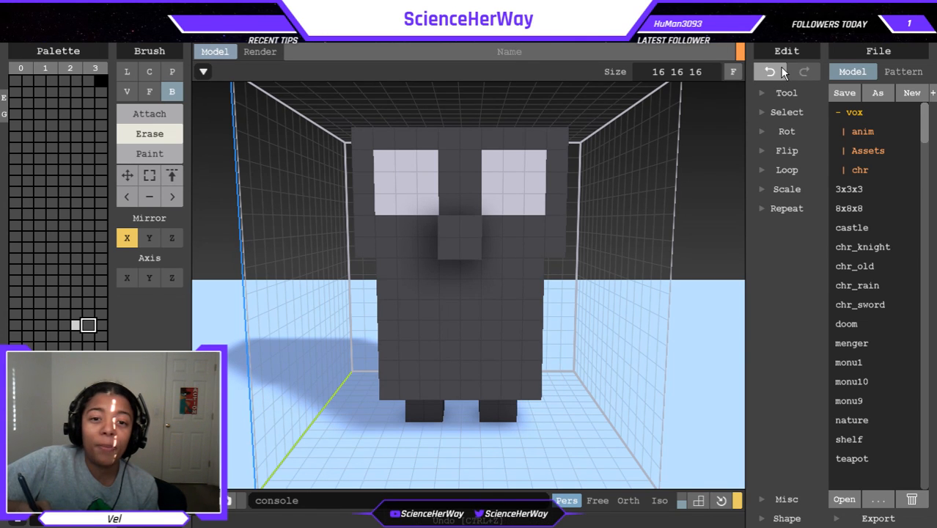
click(782, 70)
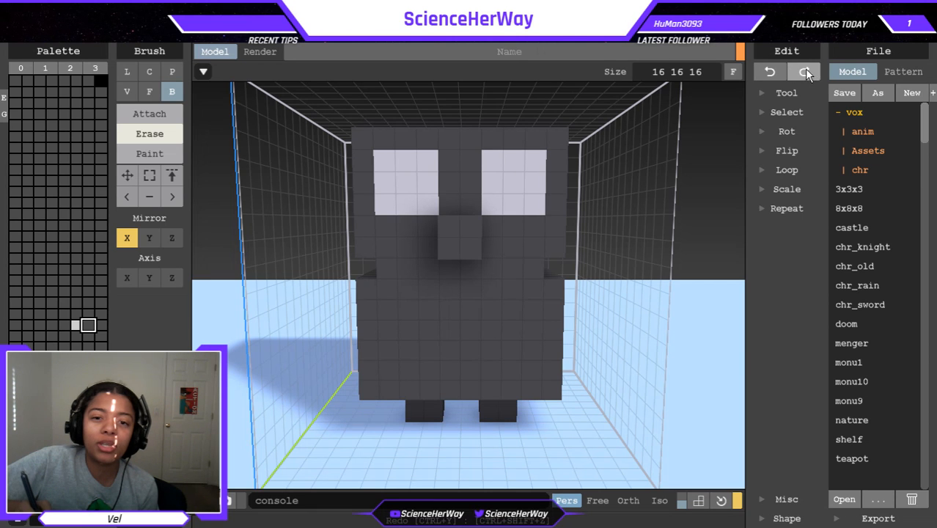
click(805, 71)
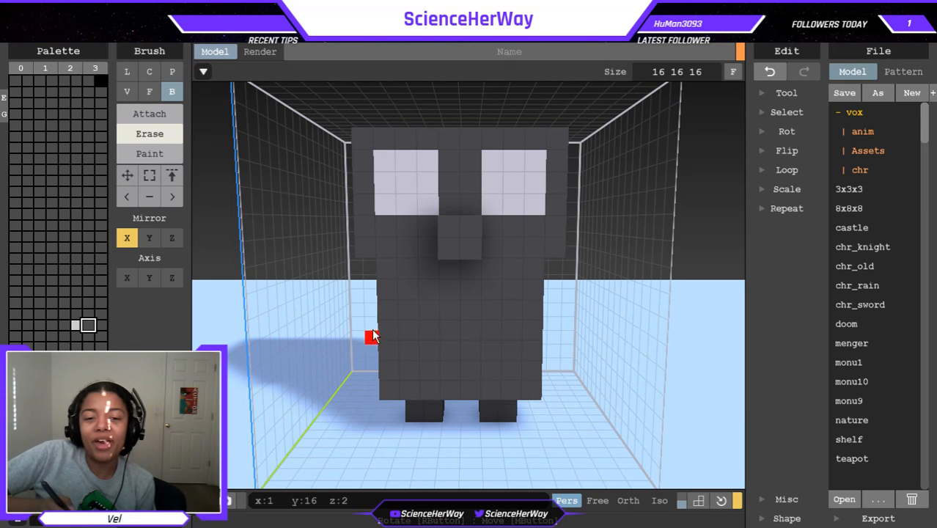
Set the brush back to Attach, name the model Big_Owl and save it.
right_drag(415, 331, 539, 332)
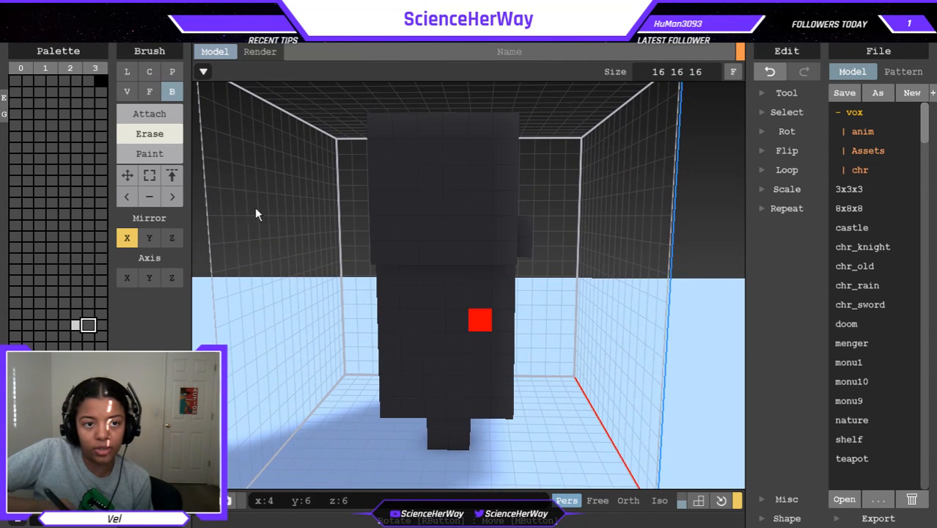
click(168, 115)
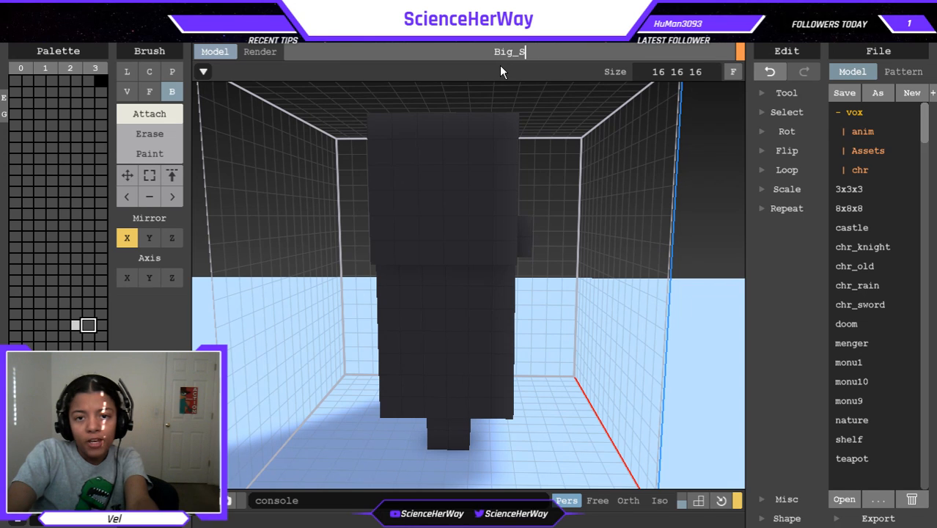
text(mal)
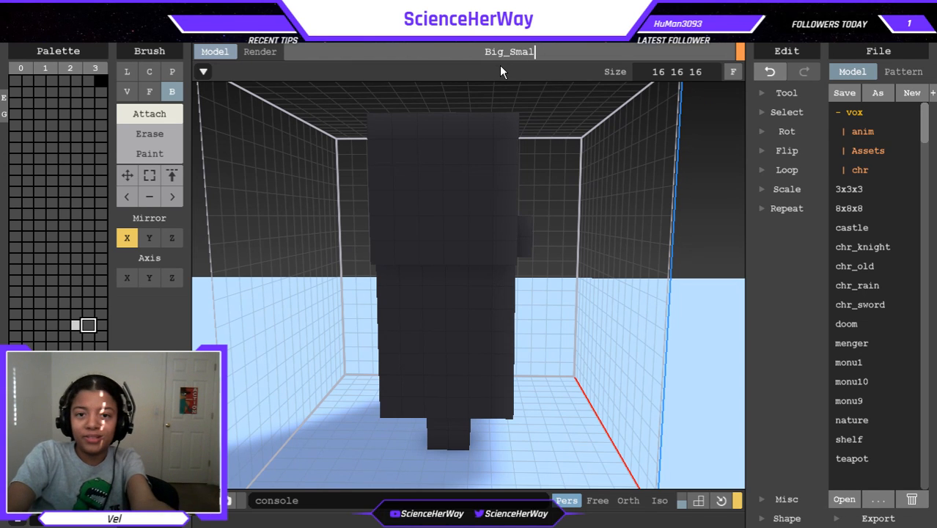
key(BackSpace)
key(BackSpace)
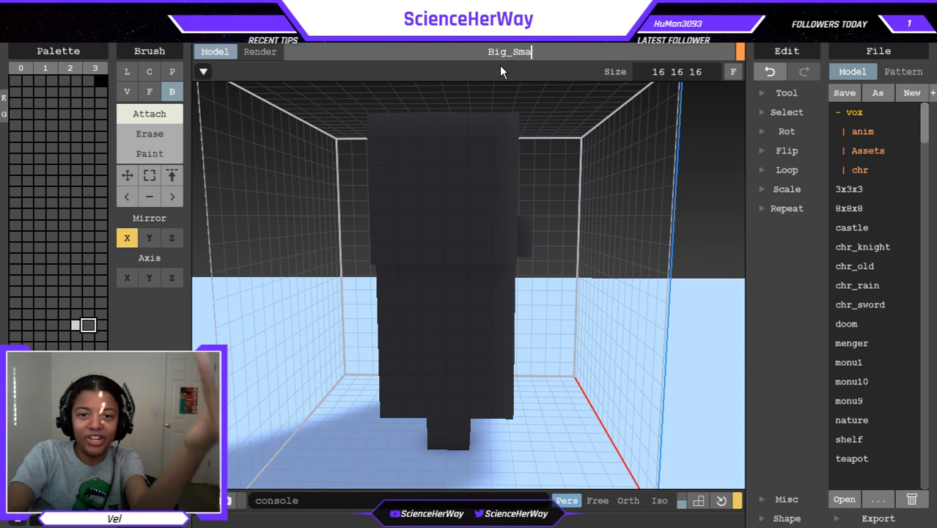
key(BackSpace)
key(BackSpace)
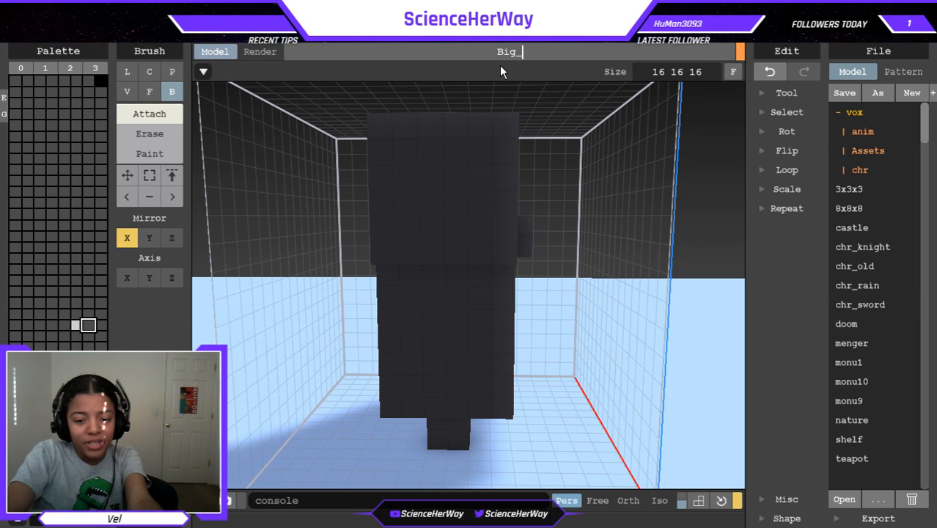
text(Owl)
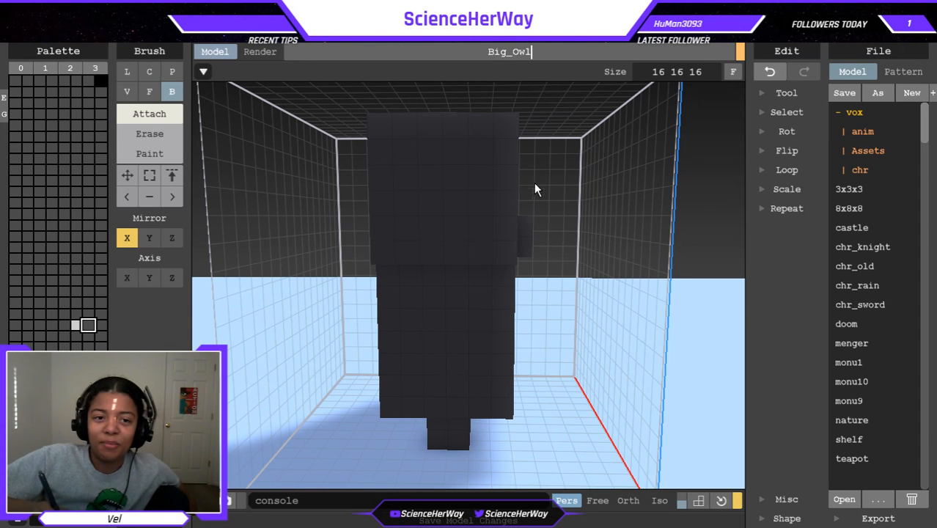
click(569, 446)
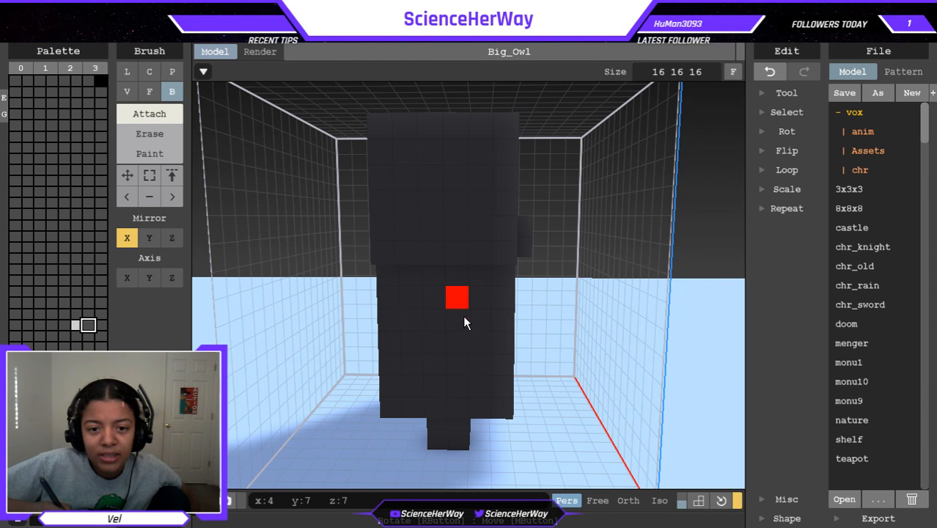
Attach a mirrored stepped wing to the body's side from two diagonal 2×2 patches and a single voxel below them.
drag(462, 305, 482, 324)
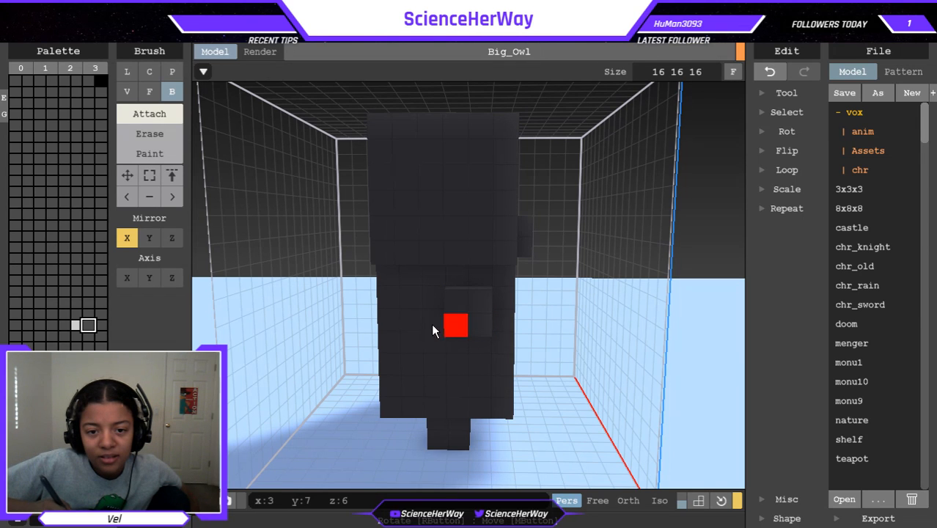
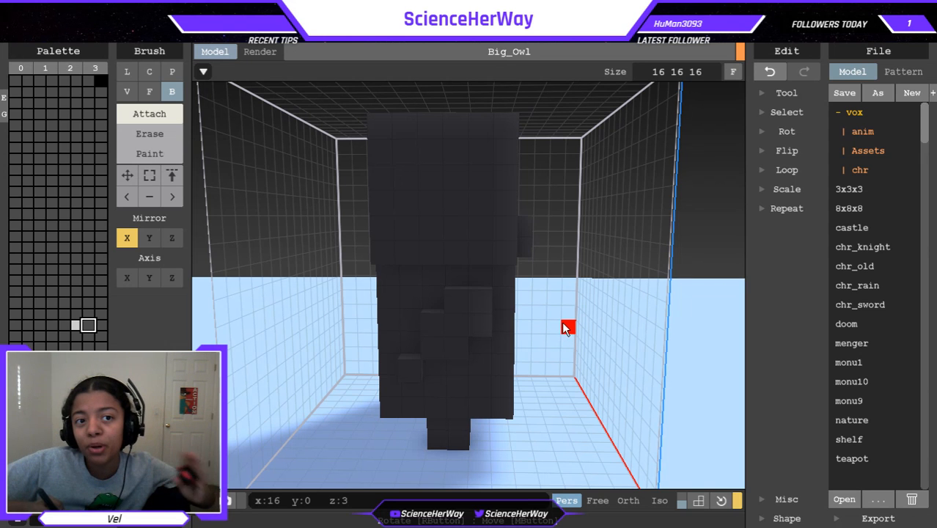
mouse_move(557, 327)
right_down()
mouse_move(506, 338)
mouse_move(476, 327)
mouse_move(613, 334)
mouse_move(433, 338)
mouse_move(532, 334)
mouse_move(573, 320)
mouse_move(564, 328)
right_up()
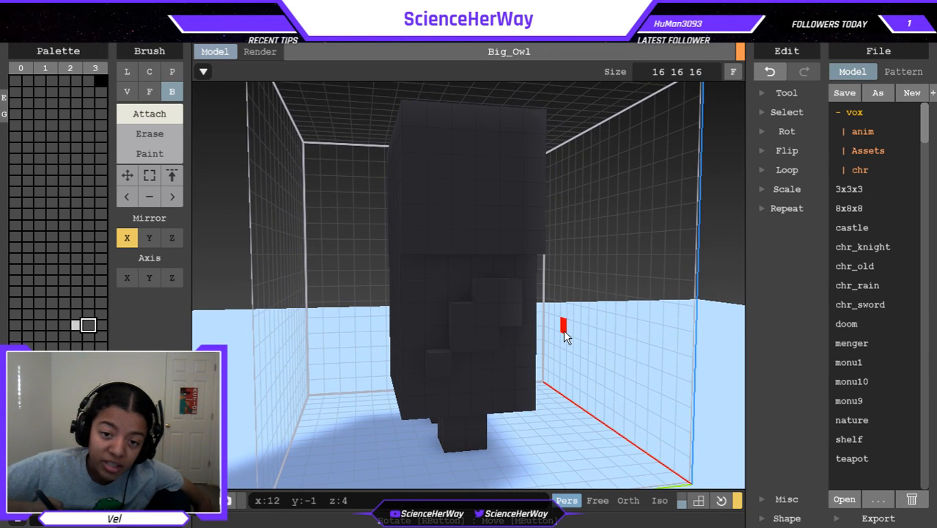
right_drag(560, 319, 415, 302)
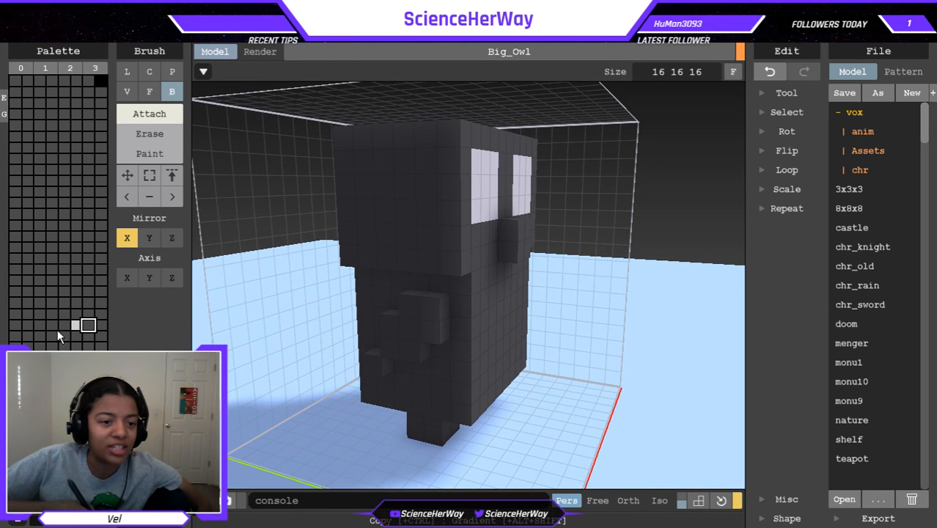
Try attaching a light grey layer onto the wing patches in Face mode, and undo it.
click(75, 325)
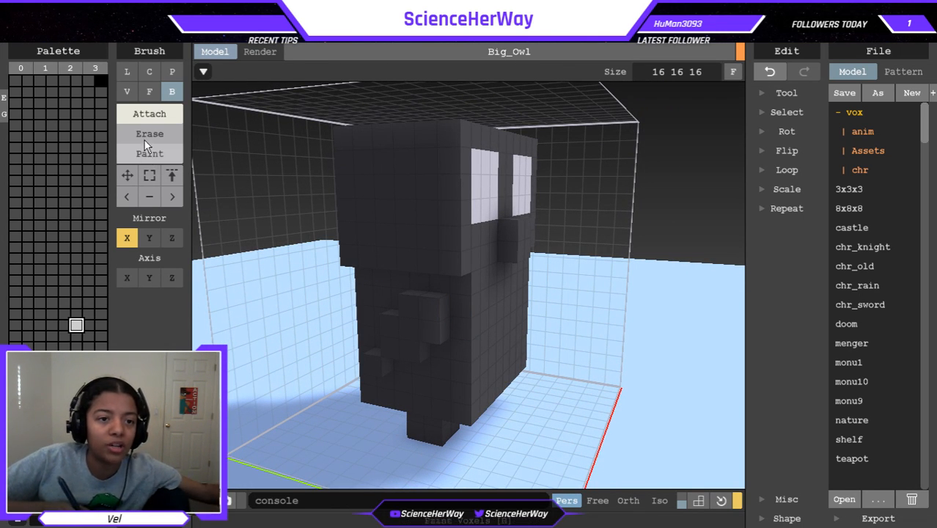
click(149, 91)
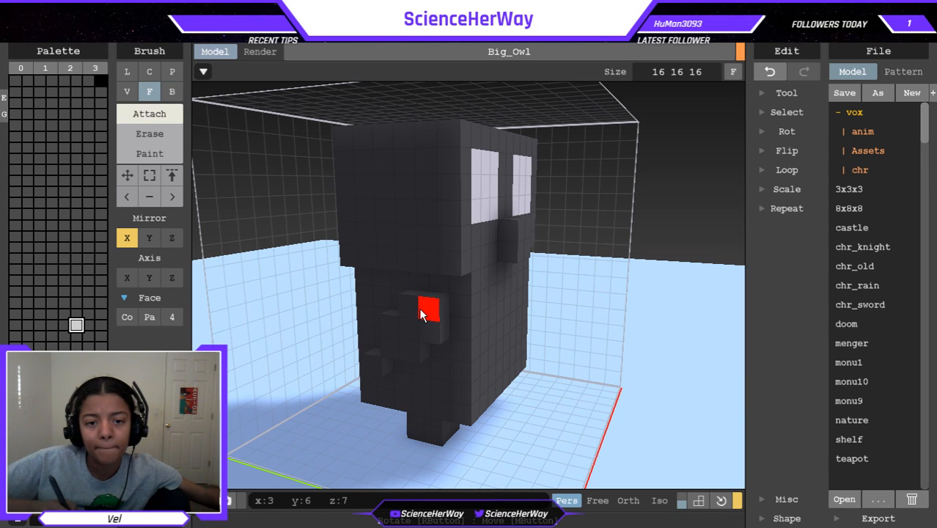
click(419, 308)
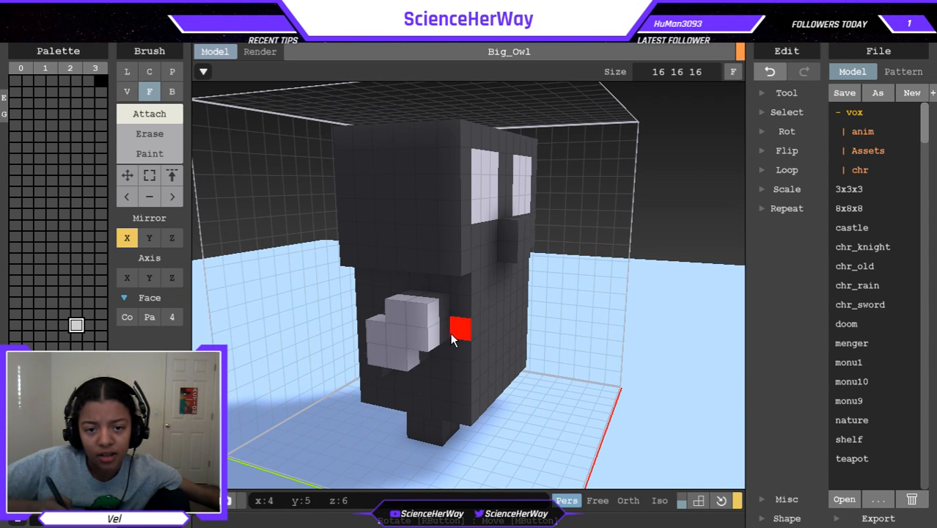
click(768, 73)
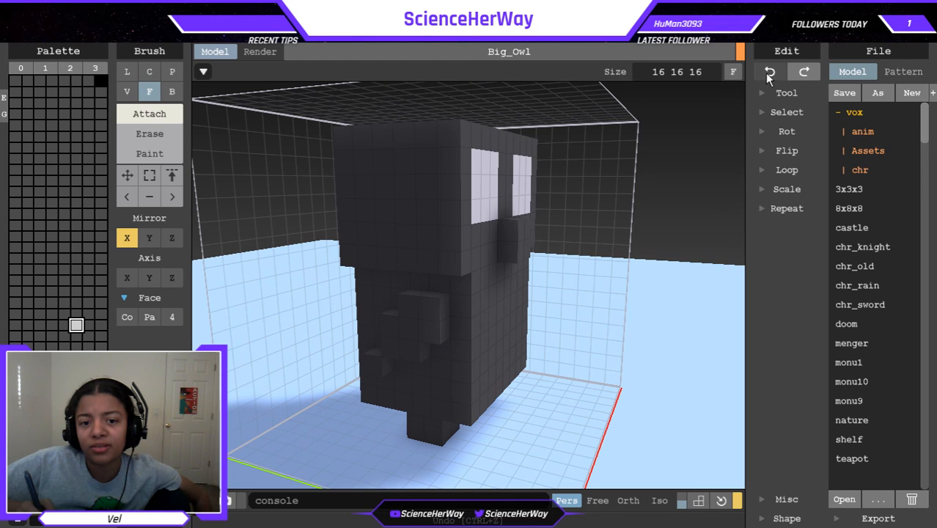
Paint the wing patches light grey in Face mode and save the model.
click(163, 153)
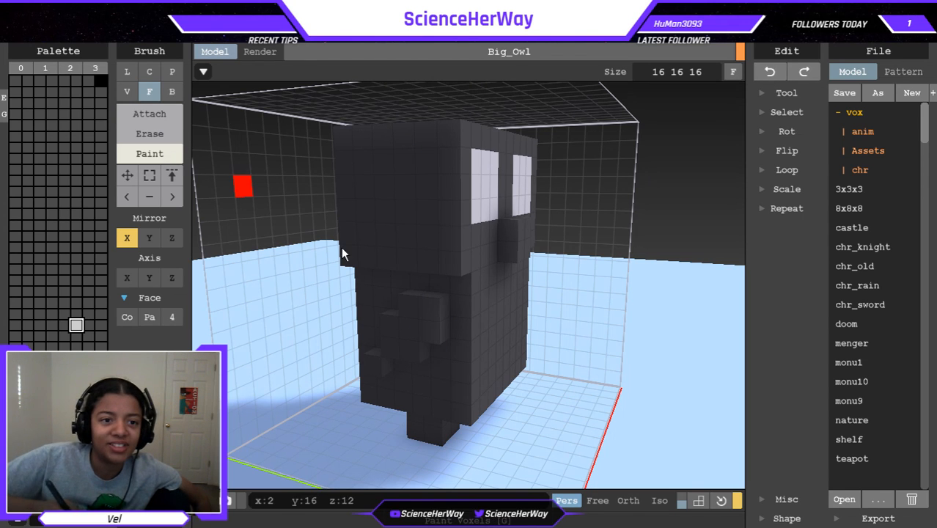
key(ctrl+y)
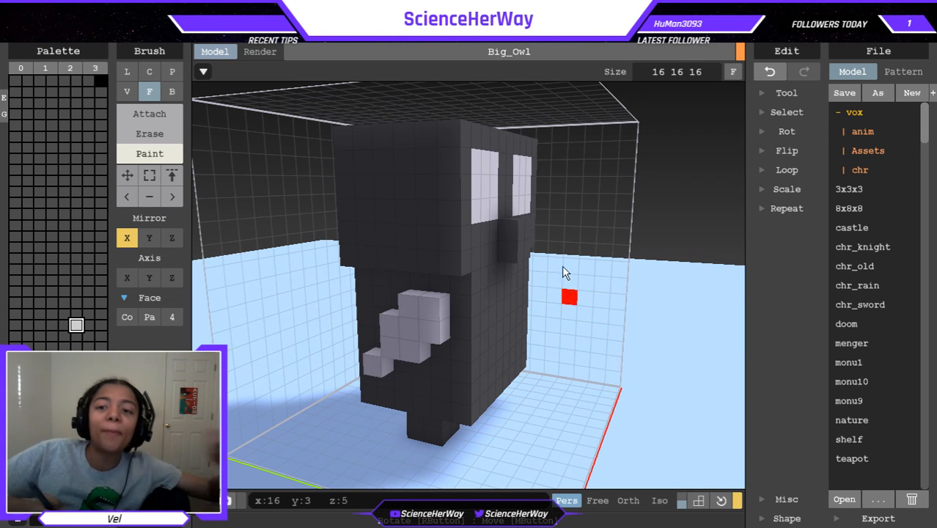
click(739, 51)
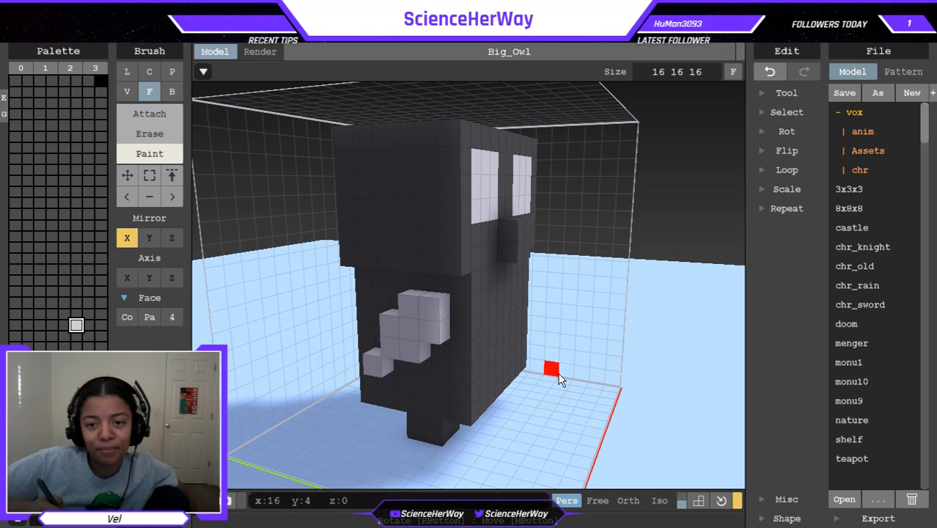
Switch the brush to Box mode with Attach, viewing the owl's wing from the side.
mouse_move(534, 376)
right_down()
mouse_move(474, 370)
mouse_move(601, 360)
mouse_move(531, 373)
mouse_move(546, 347)
mouse_move(552, 353)
mouse_move(478, 372)
mouse_move(502, 356)
mouse_move(566, 355)
right_up()
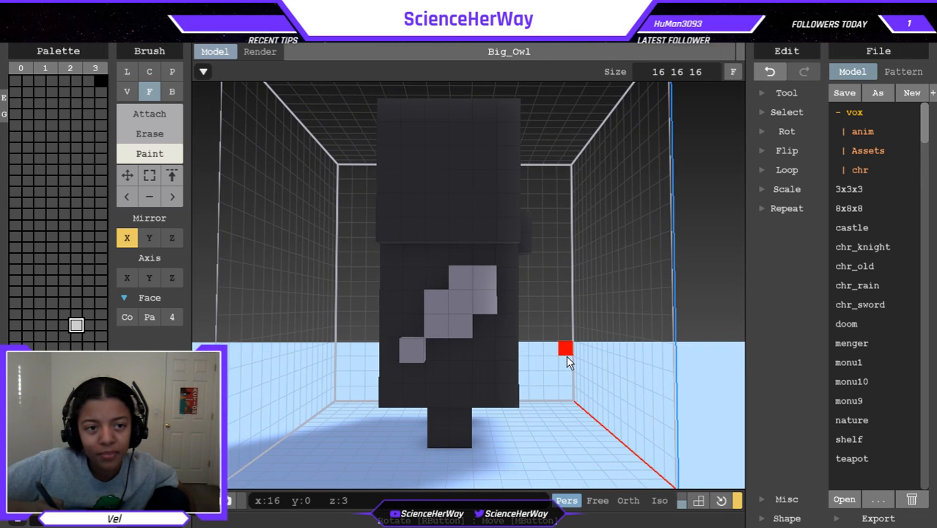
click(172, 92)
click(148, 112)
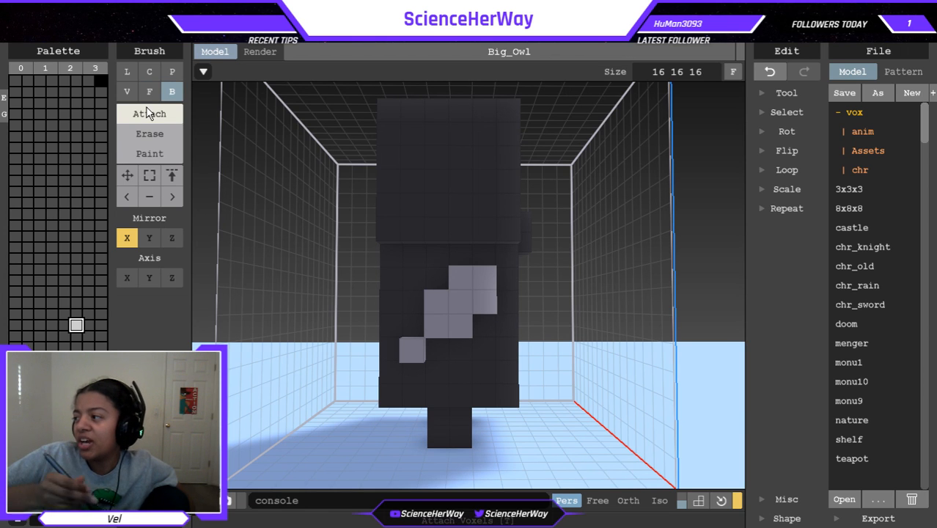
Try attaching extra light grey voxels around and below the wing's single lower voxel, and undo them.
click(389, 371)
click(414, 326)
drag(418, 374, 436, 350)
click(768, 73)
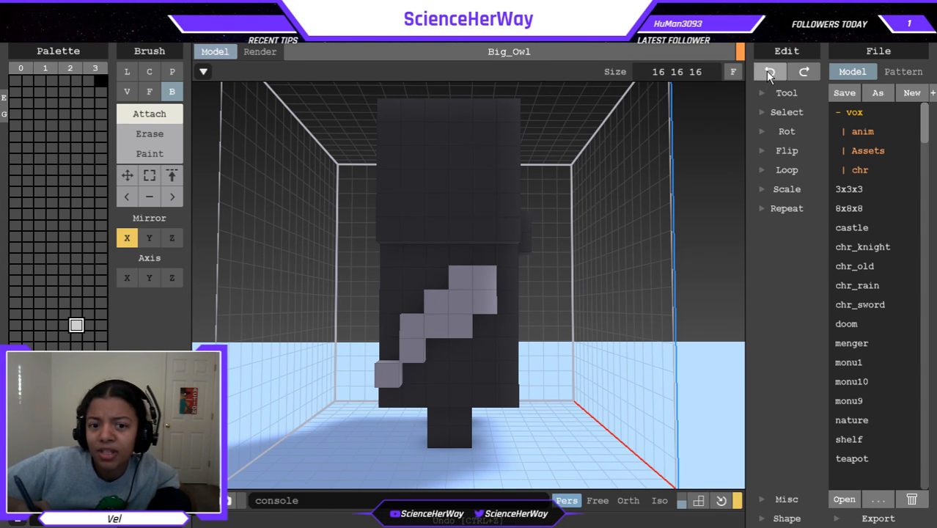
click(436, 349)
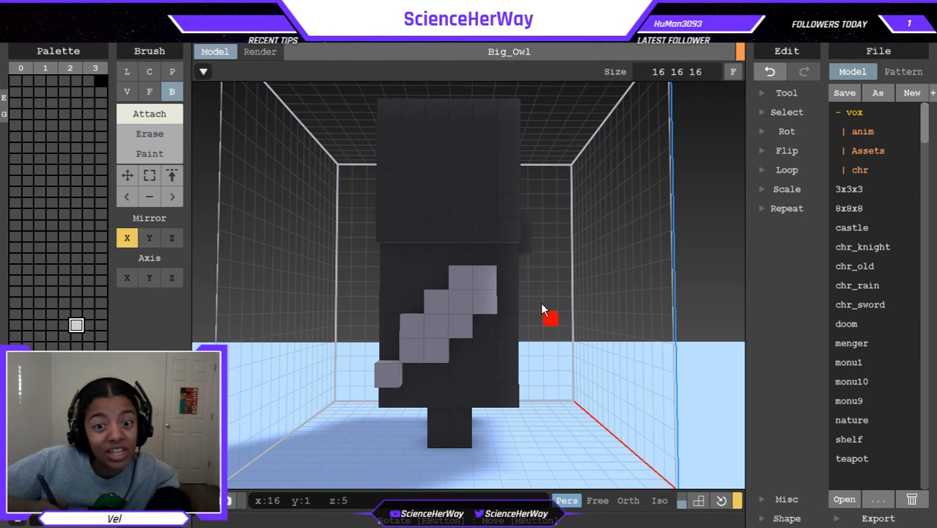
click(771, 74)
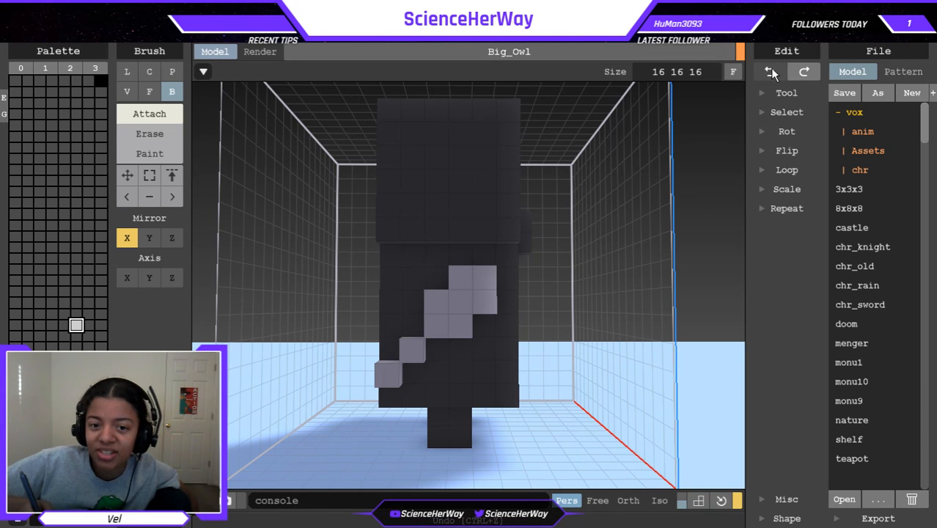
click(770, 71)
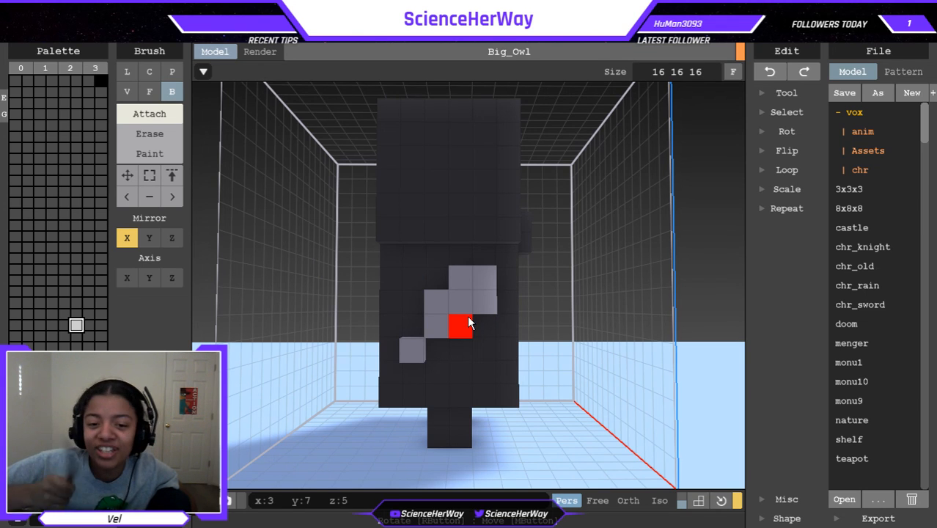
Fill out the wing into a 3×3 block stepping down through a 2×2 patch to a single voxel at the body's lower rear edge.
click(468, 318)
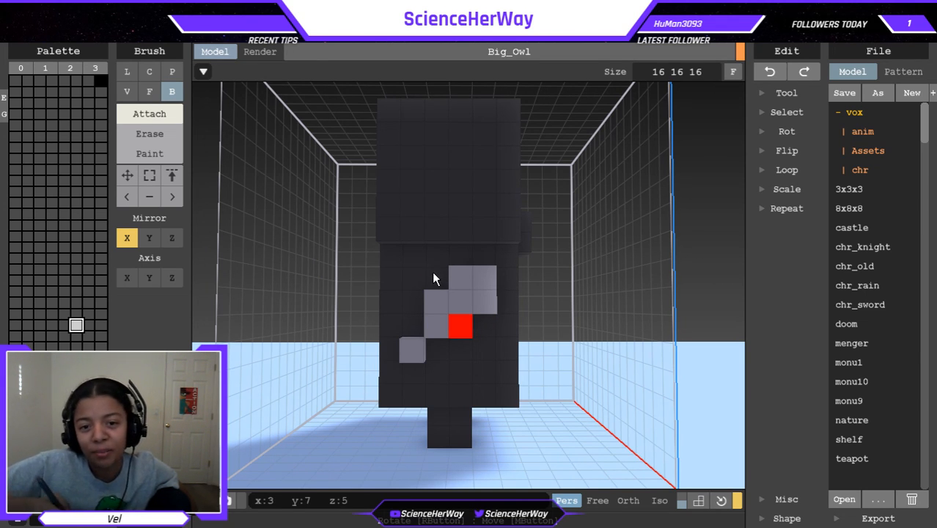
click(480, 326)
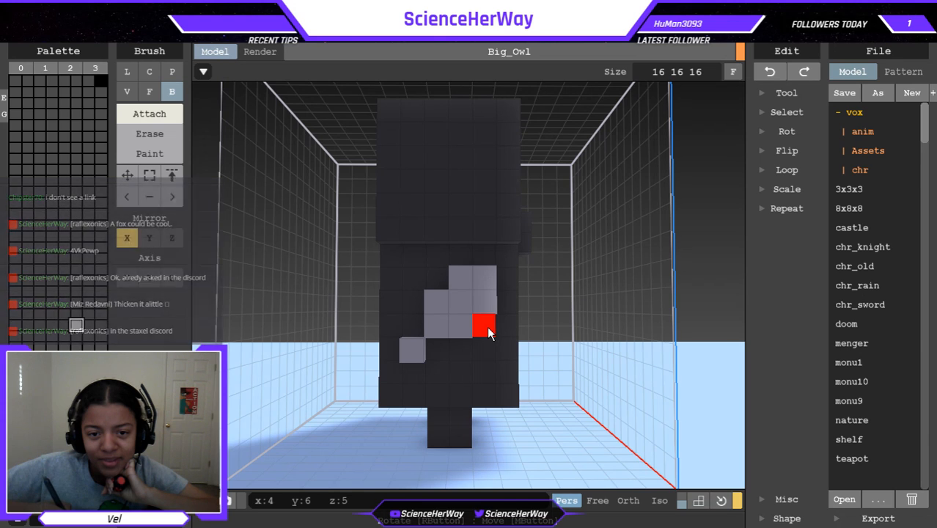
click(487, 331)
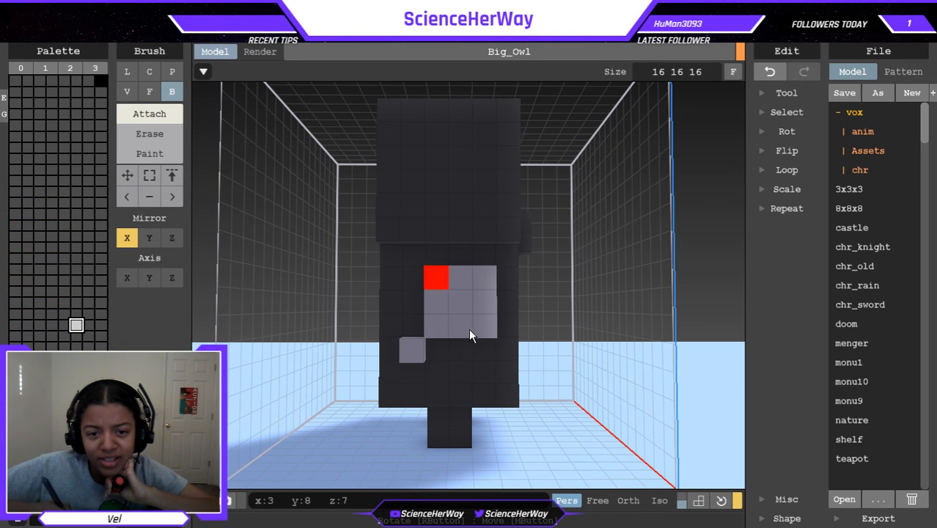
click(439, 348)
drag(414, 331, 463, 322)
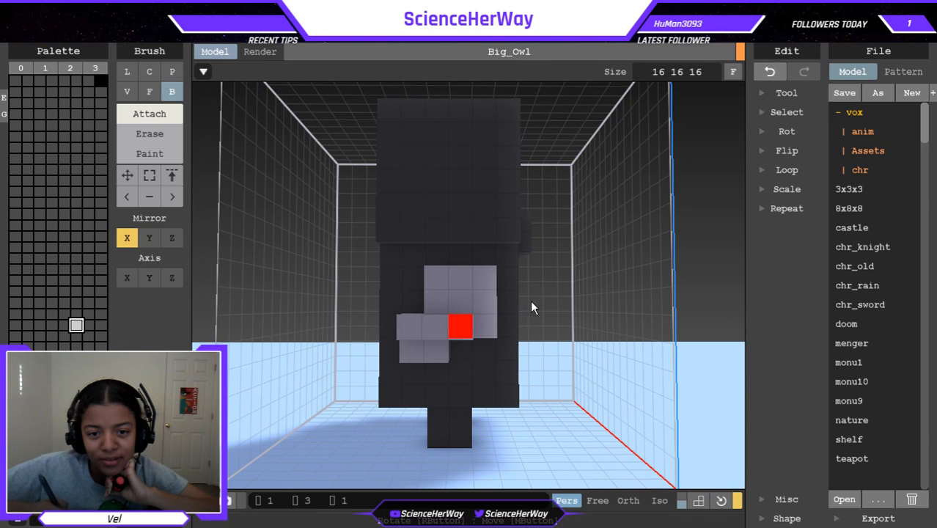
click(770, 71)
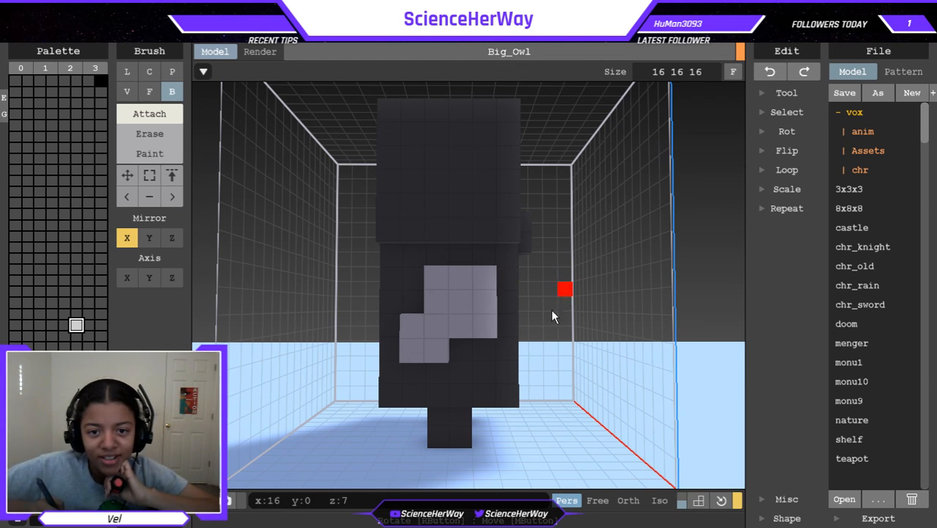
mouse_move(501, 328)
right_down()
mouse_move(429, 345)
mouse_move(522, 334)
mouse_move(509, 332)
right_up()
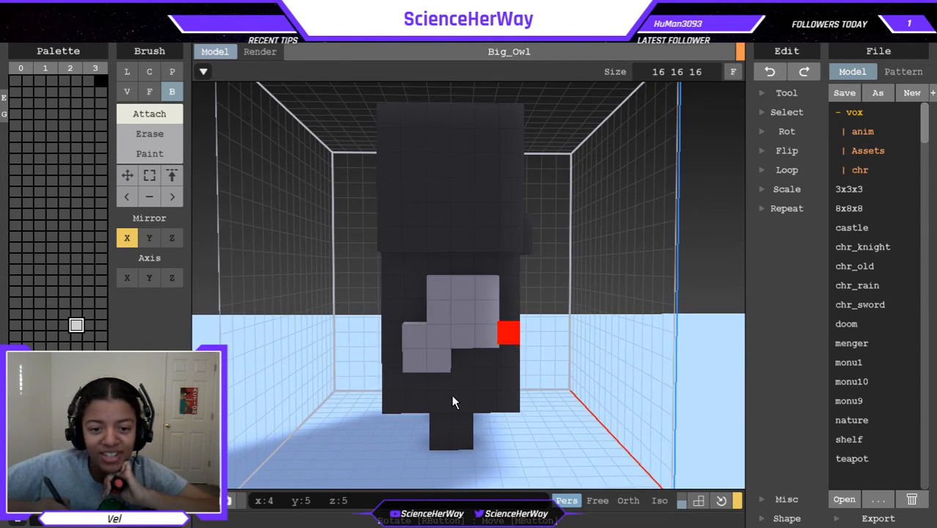
click(394, 381)
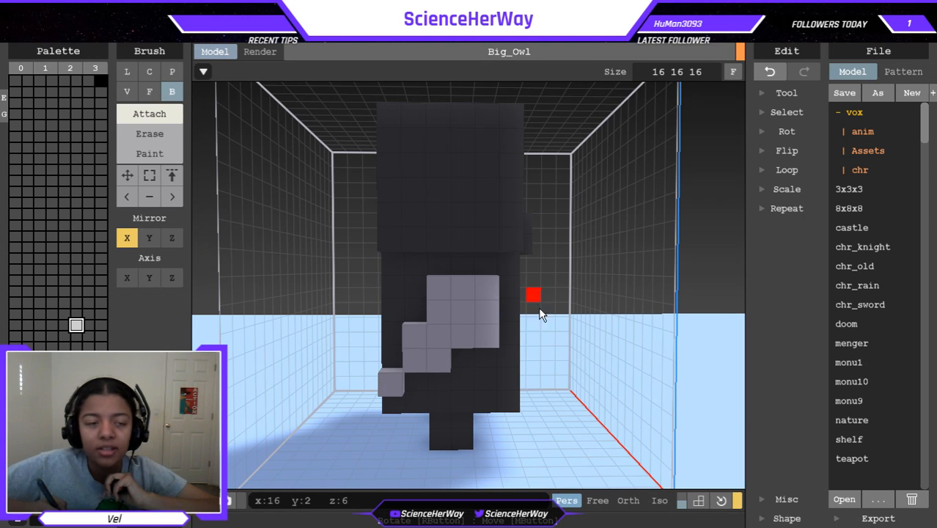
Try selecting the wing voxels with Region Select set to voxels within the same face.
click(149, 177)
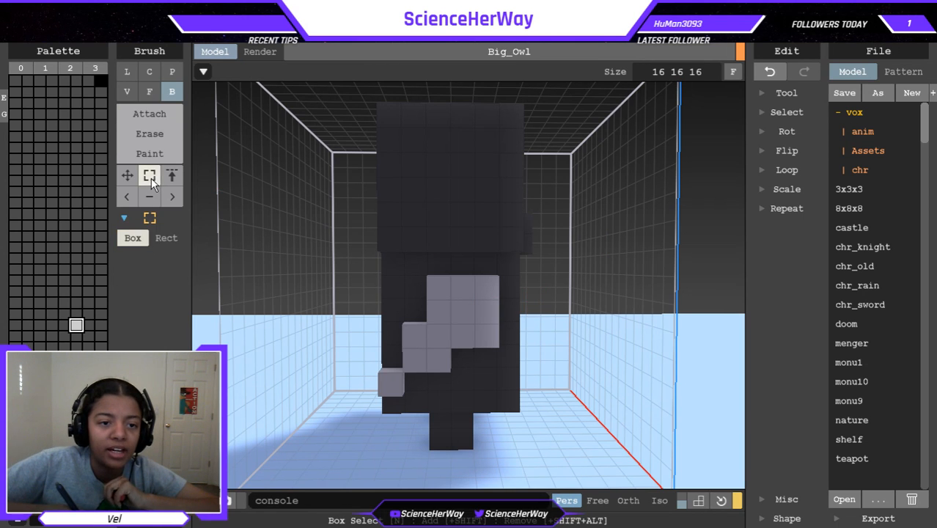
click(174, 241)
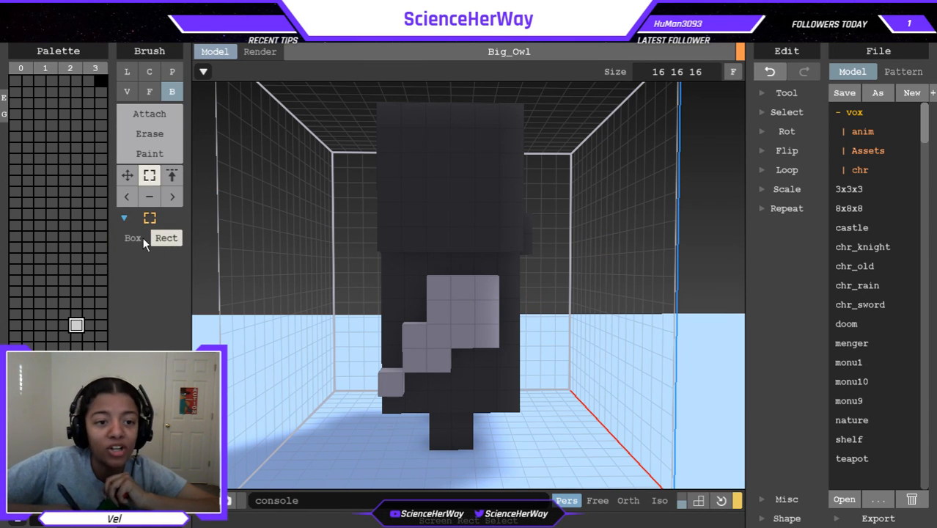
click(172, 176)
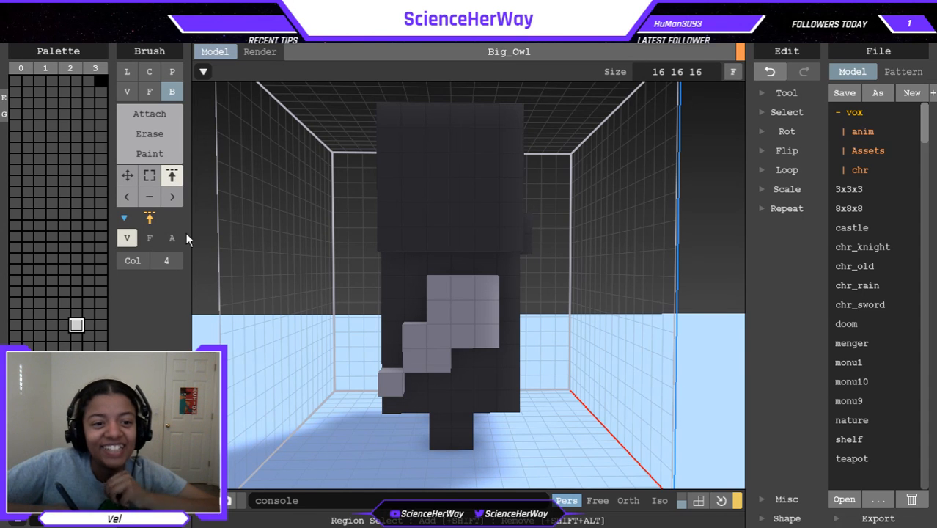
click(171, 240)
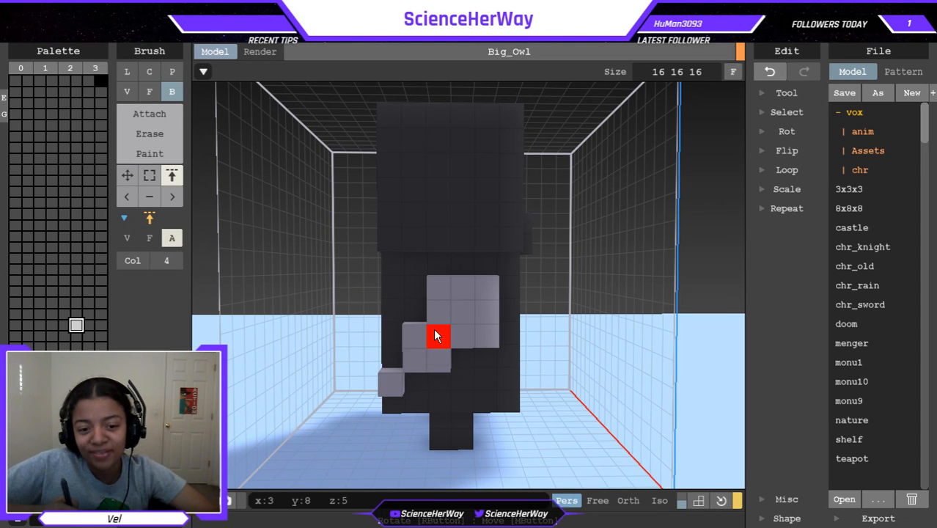
click(149, 239)
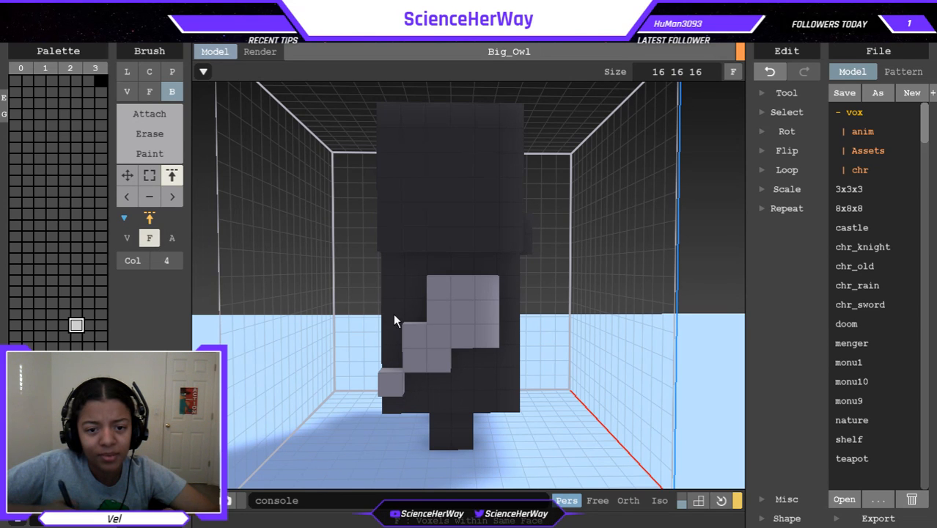
click(386, 387)
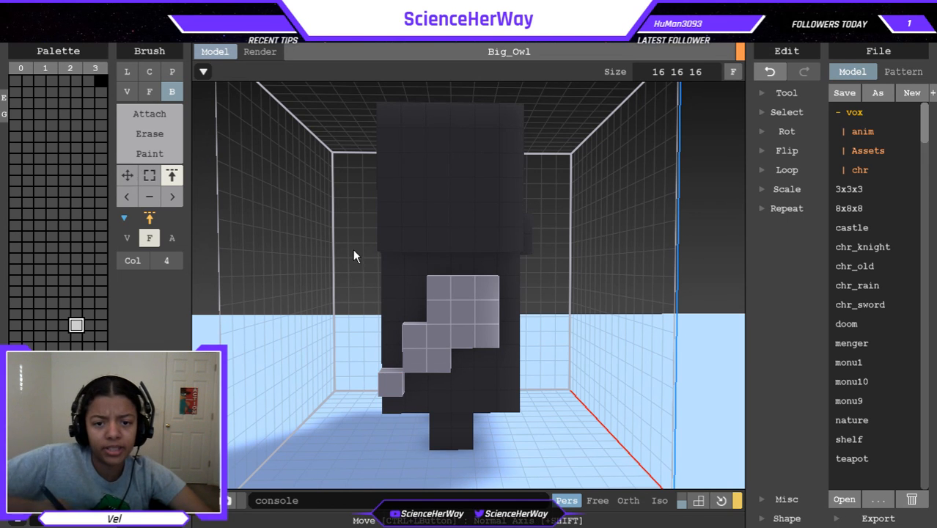
click(393, 385)
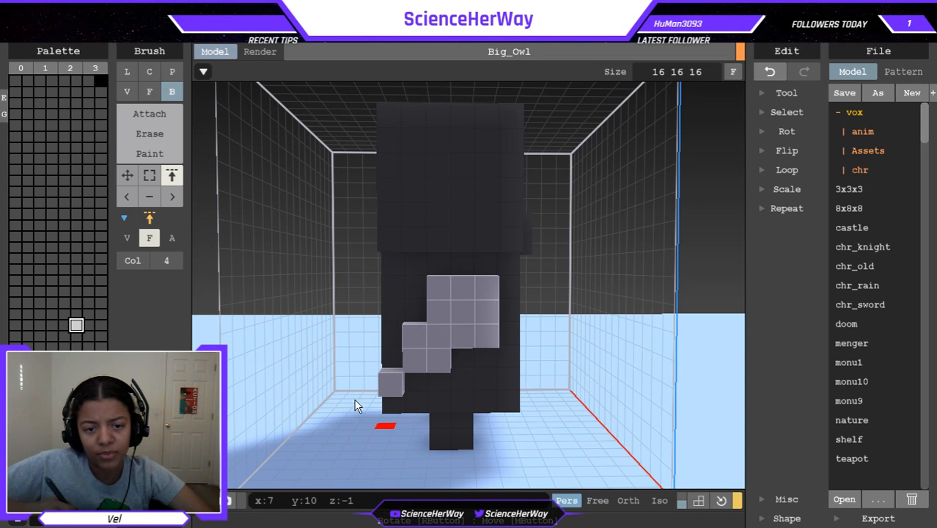
Try moving the selected wing voxels with the Move tool, and clear the selection.
click(126, 176)
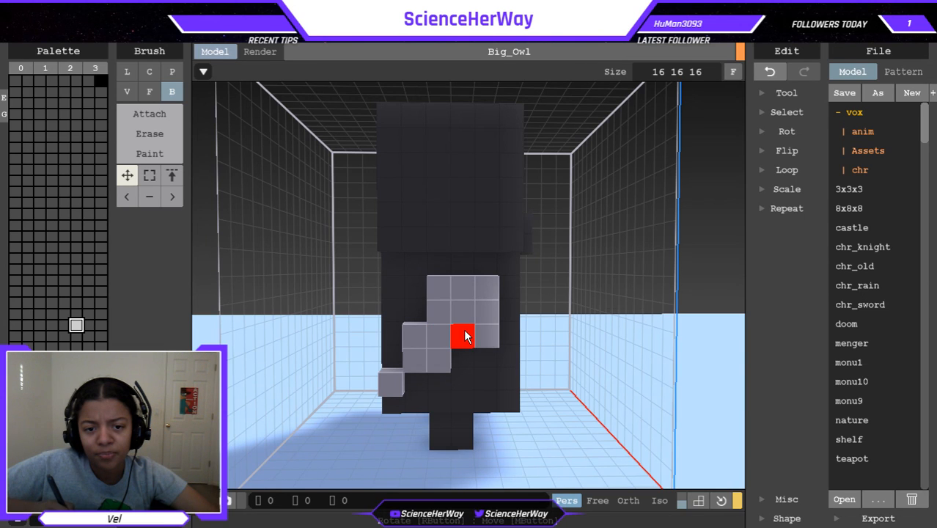
mouse_move(474, 336)
mouse_down()
mouse_move(484, 337)
mouse_move(472, 330)
mouse_up()
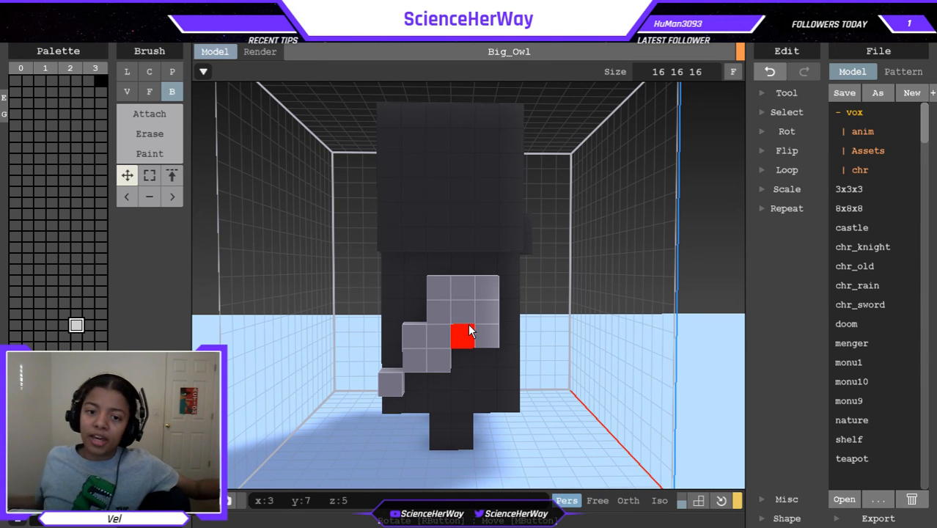
click(173, 179)
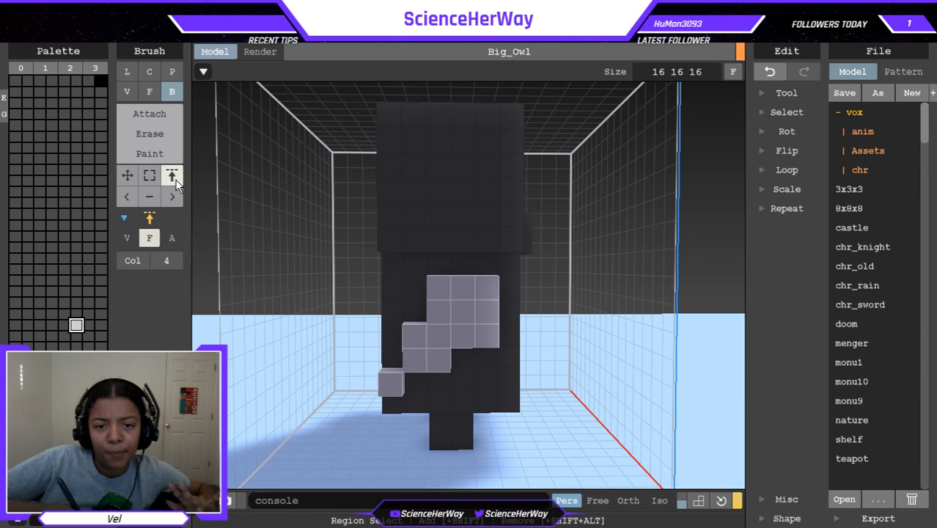
click(126, 174)
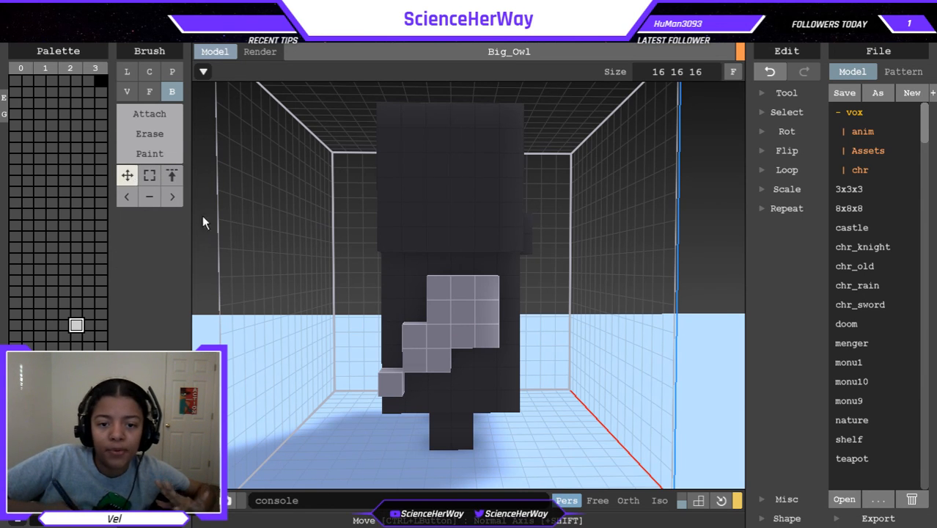
click(171, 176)
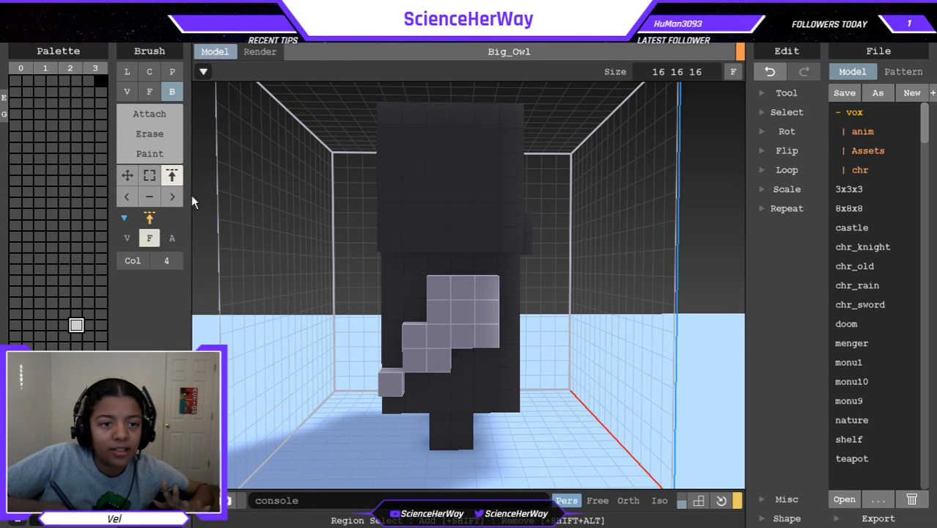
click(149, 176)
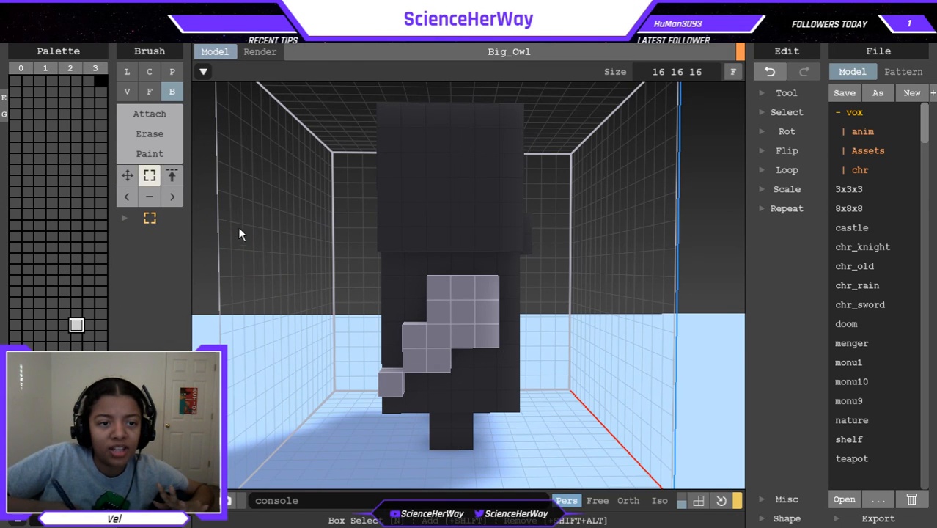
click(131, 178)
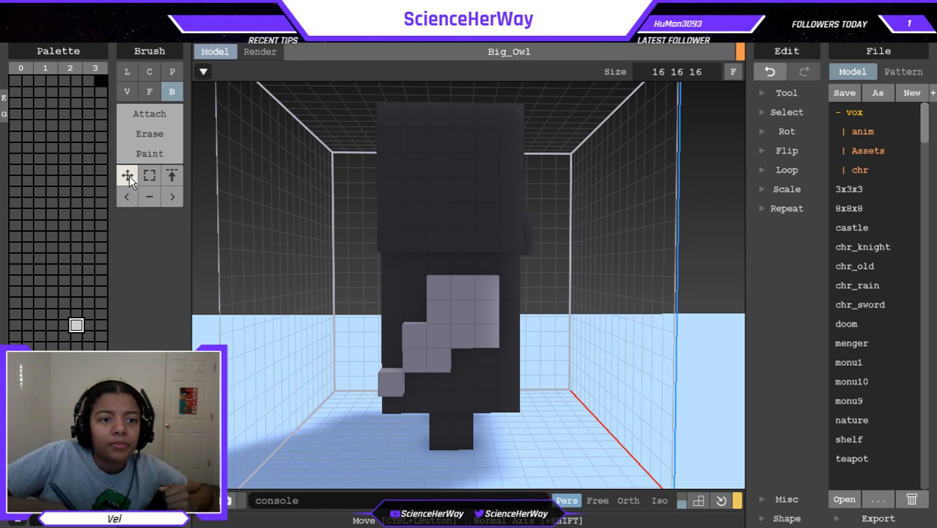
Pick the dark grey palette colour beside the light grey one and set the brush back to Attach.
right_drag(380, 320, 461, 323)
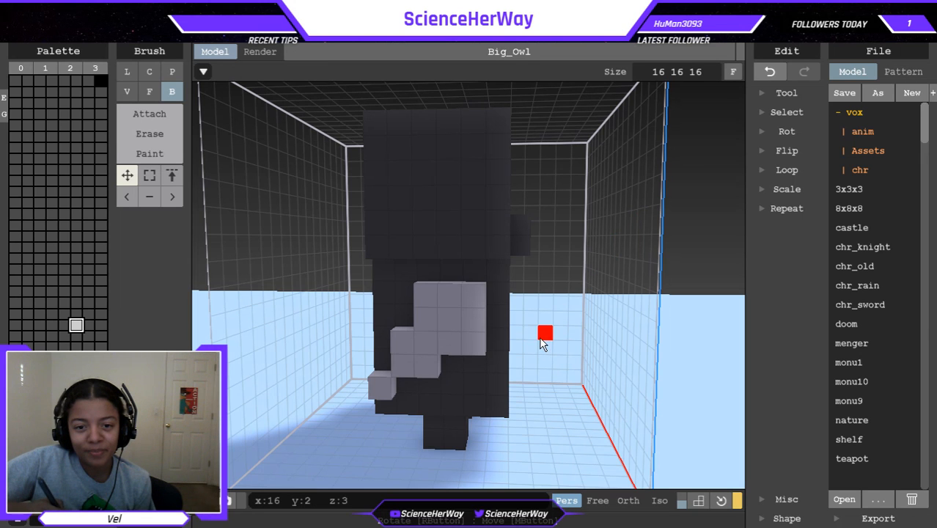
right_drag(506, 341, 452, 354)
right_drag(425, 342, 398, 333)
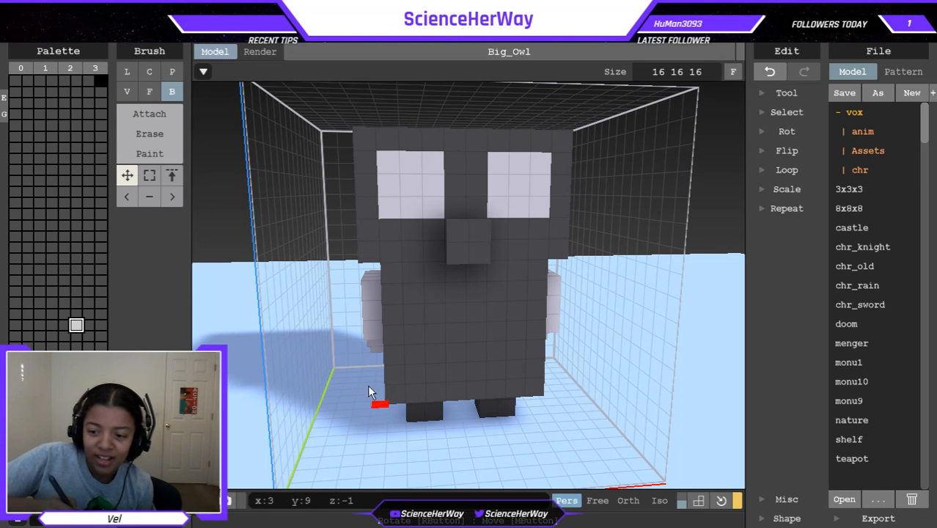
right_drag(433, 348, 490, 350)
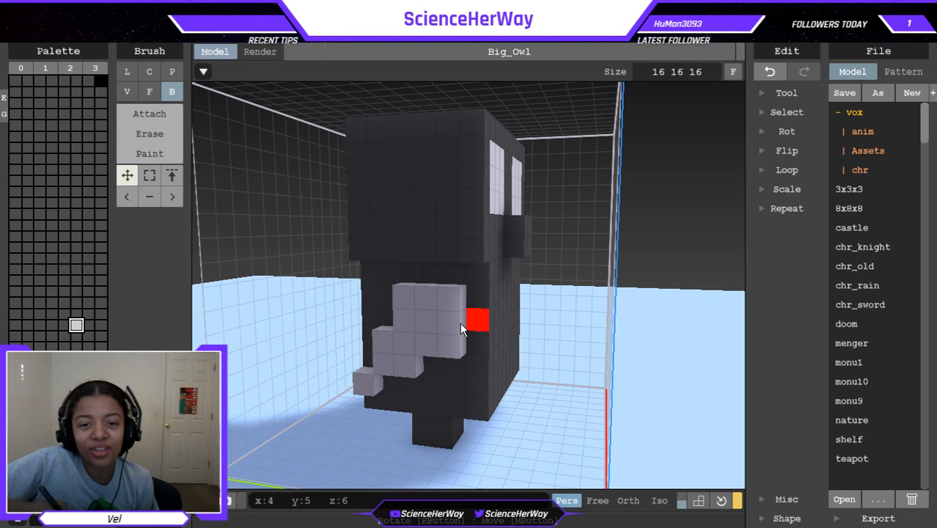
mouse_move(406, 321)
right_down()
mouse_move(379, 319)
mouse_move(414, 318)
mouse_move(395, 321)
right_up()
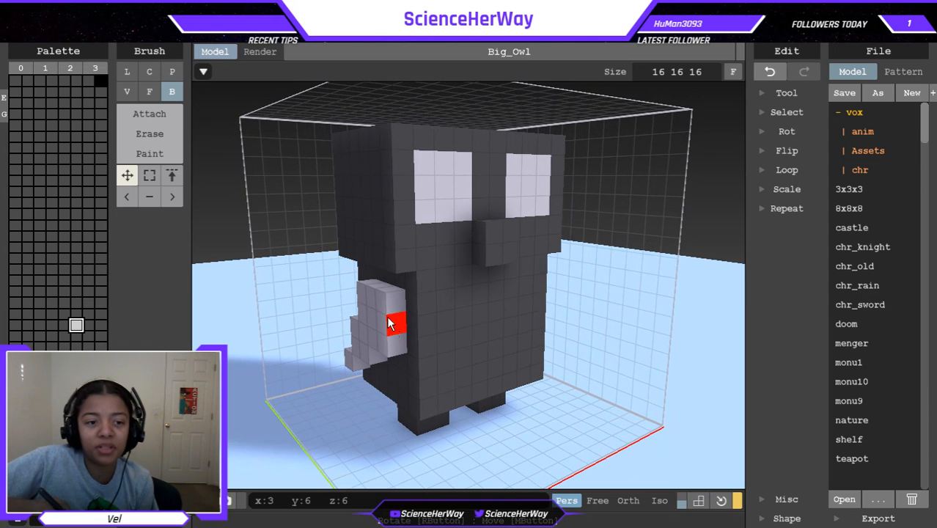
click(89, 325)
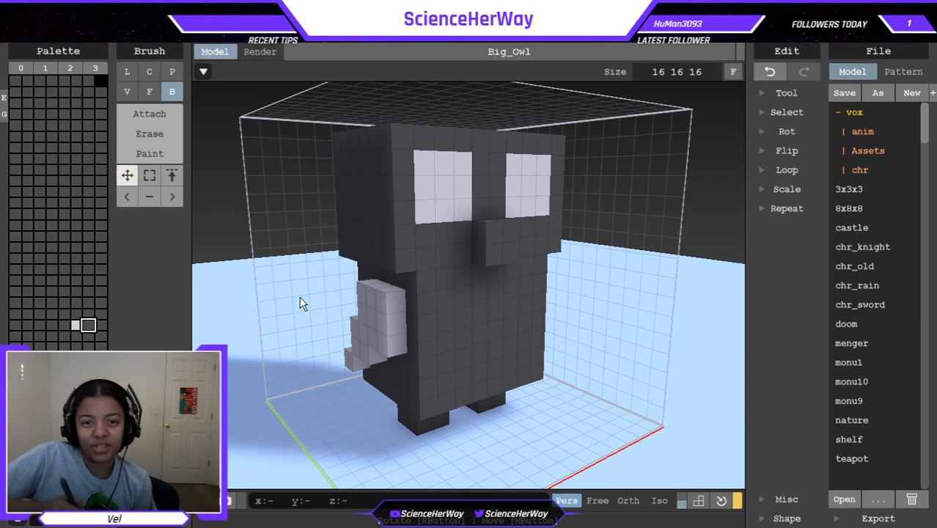
click(166, 118)
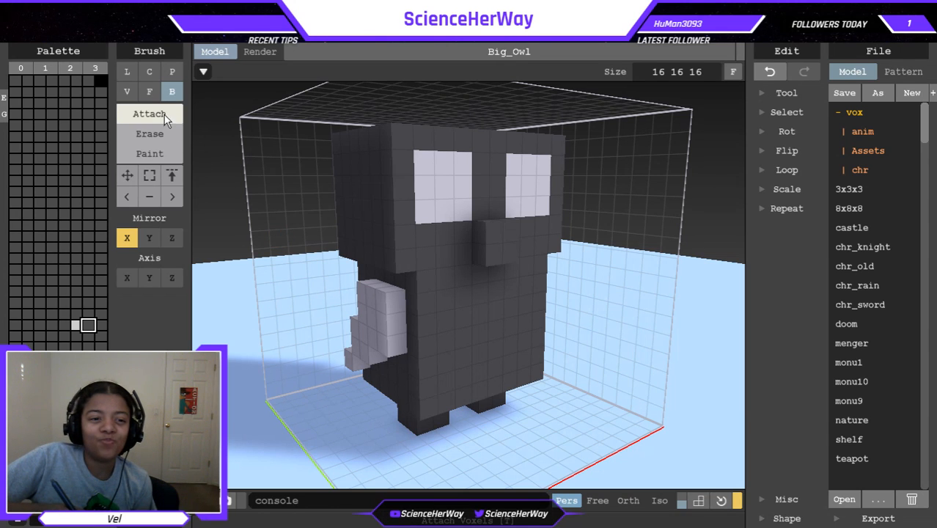
Try attaching a mirrored dark grey box over the owl's eyes, and undo it.
click(443, 211)
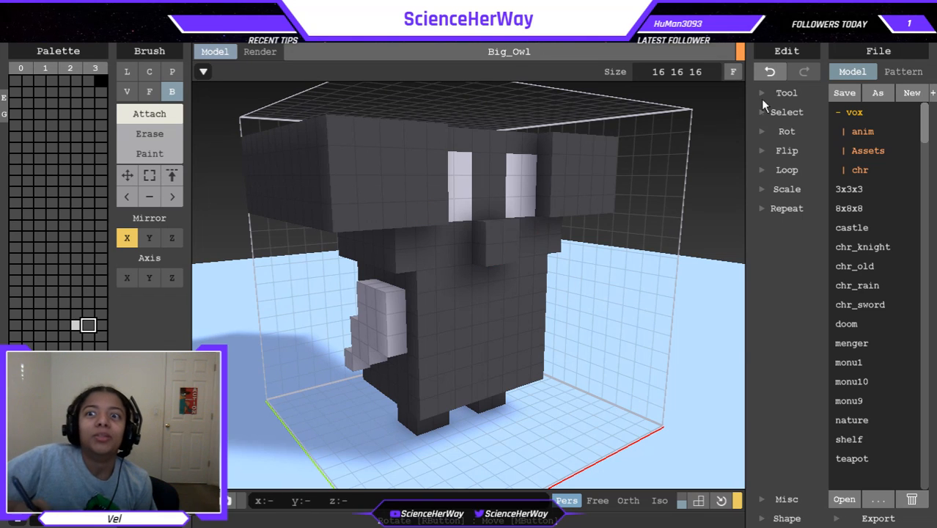
click(768, 71)
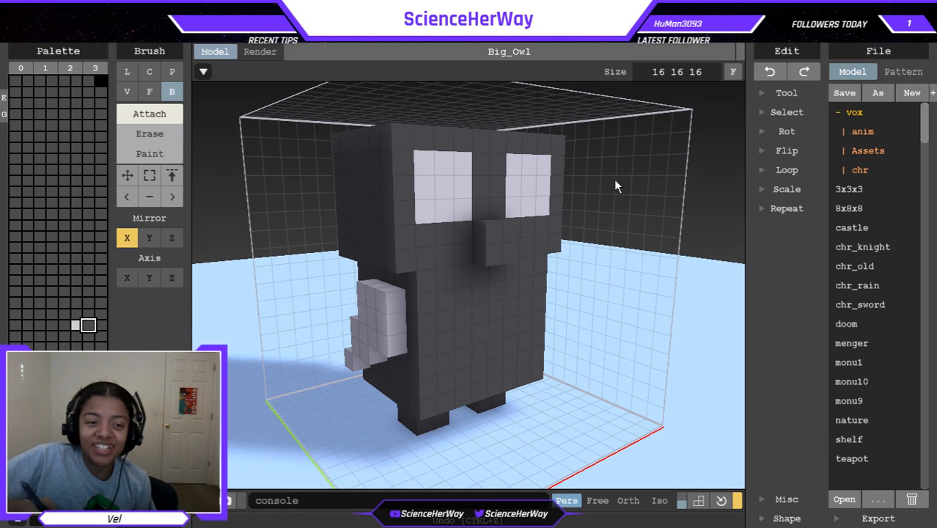
Try attaching dark grey voxels to the front of the beak and over the eyes, and undo them.
click(495, 253)
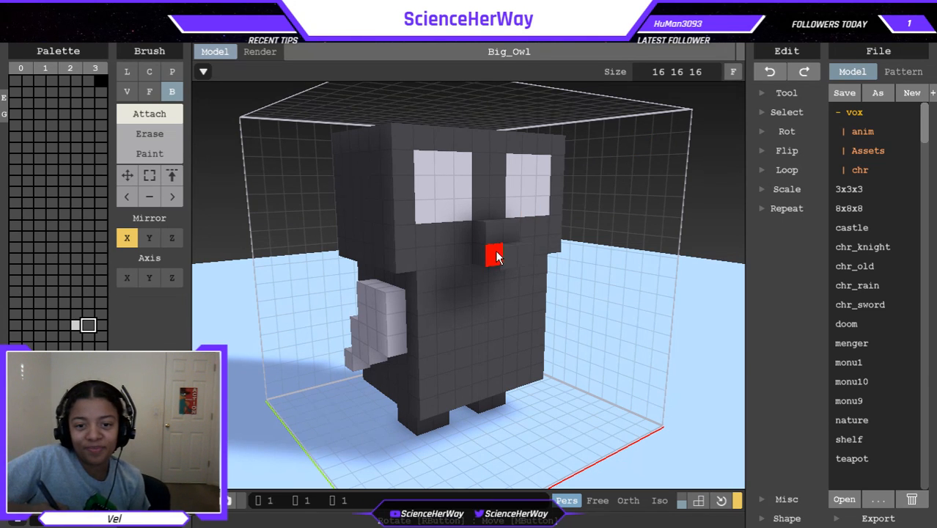
right_drag(492, 351, 702, 140)
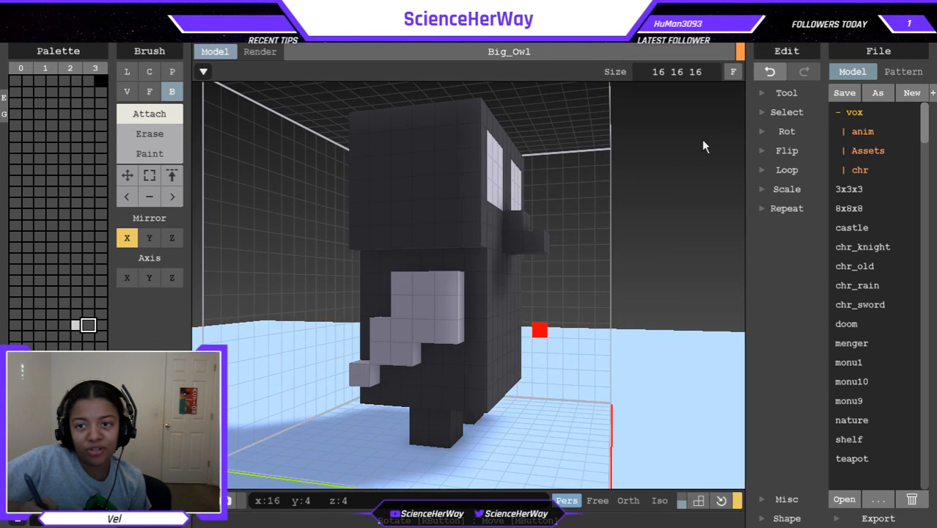
click(771, 71)
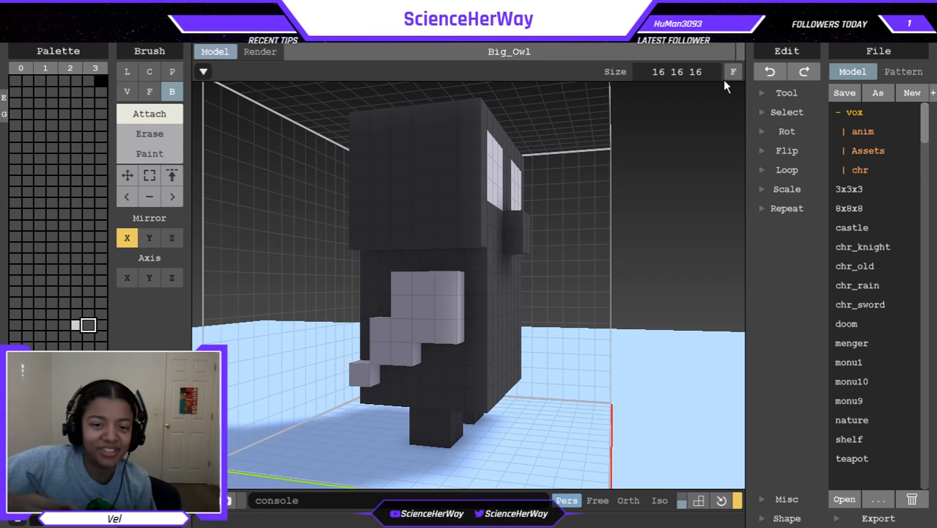
right_drag(420, 287, 327, 312)
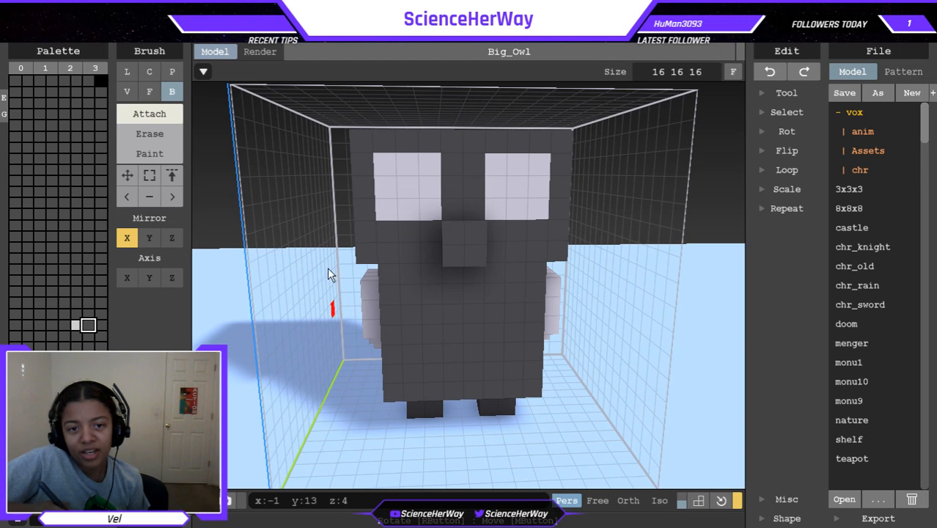
click(409, 209)
key(ctrl+z)
Try rounding both eyes by painting their corner voxels dark grey, and undo the painting.
click(150, 154)
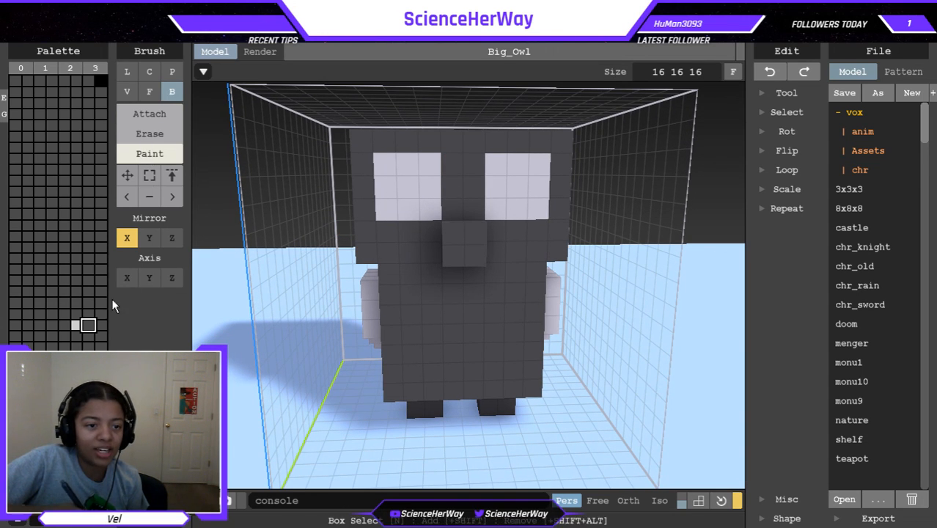
click(426, 211)
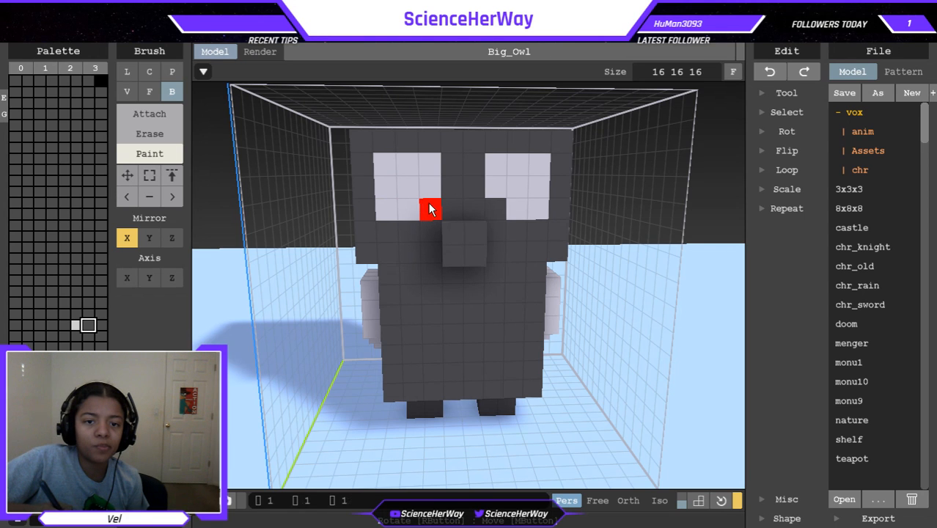
click(422, 165)
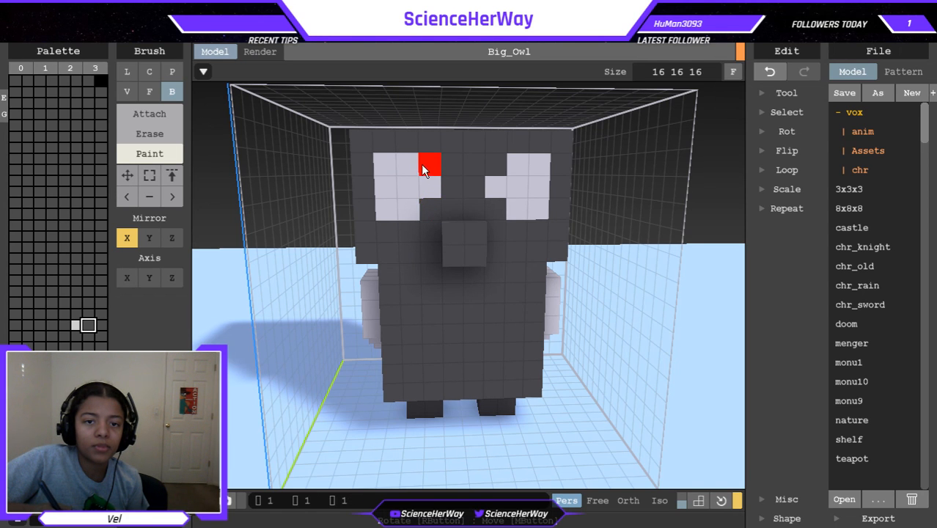
click(385, 169)
click(386, 213)
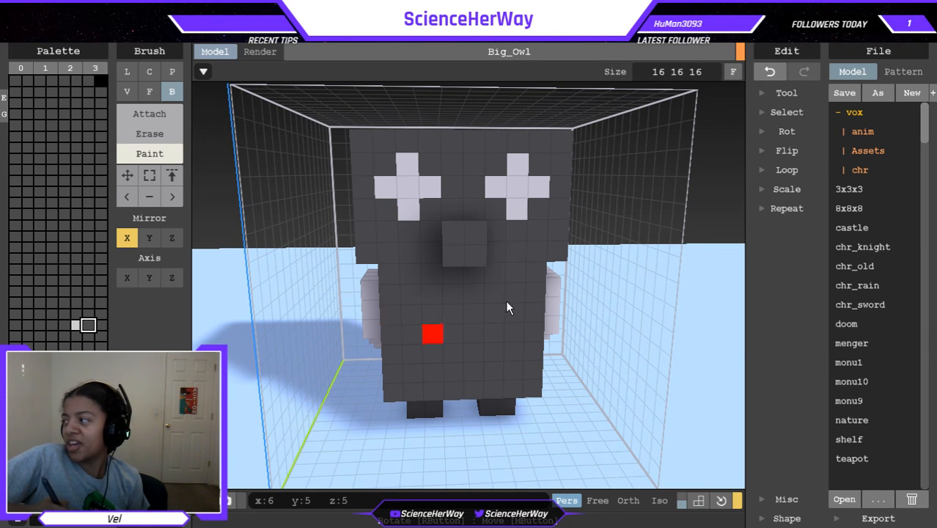
click(770, 74)
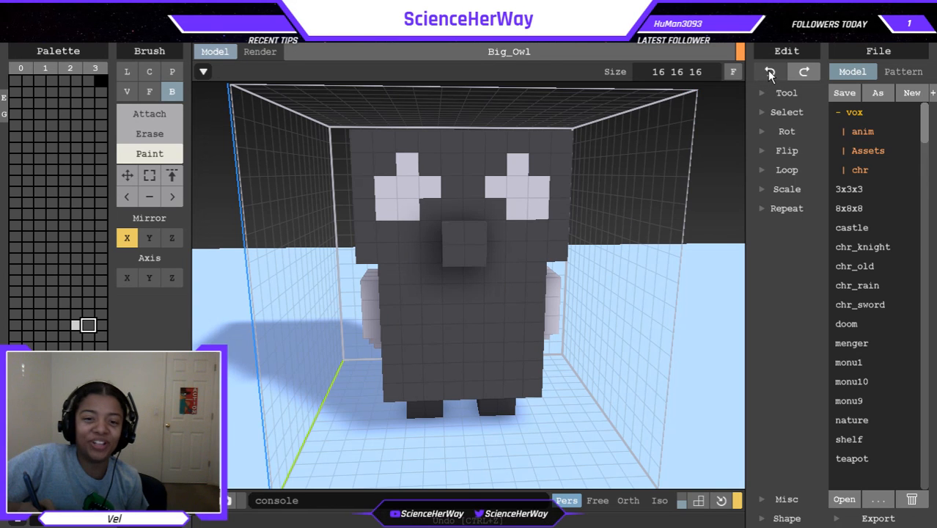
click(770, 73)
click(770, 73)
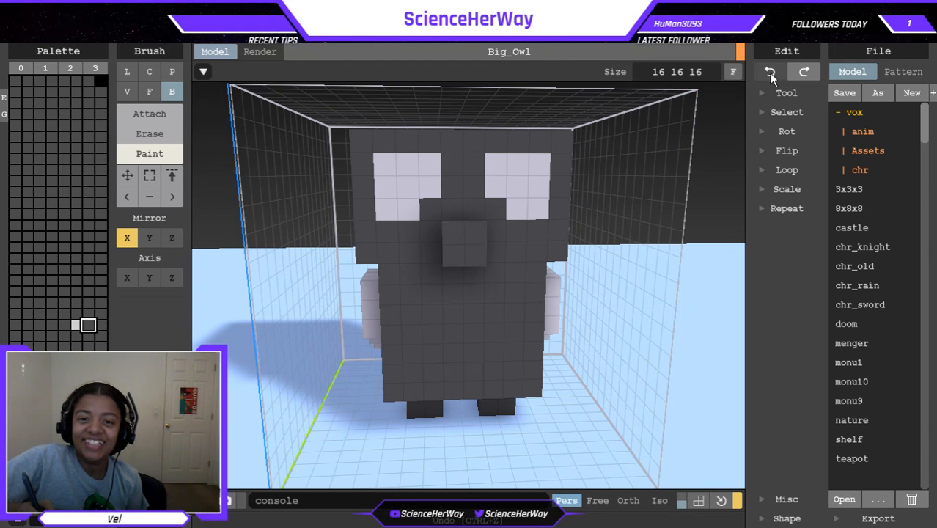
click(770, 73)
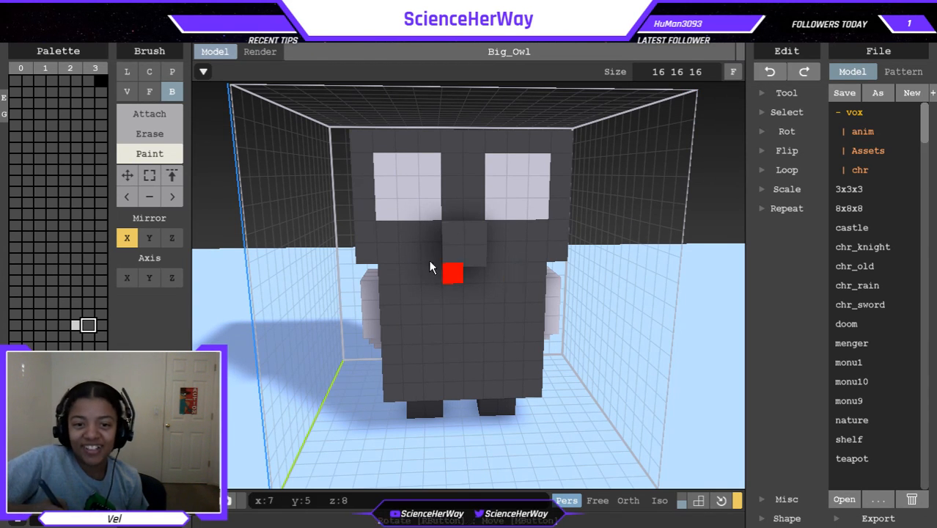
Set the palette colour after the dark grey one to near-black and paint the centre voxel of each eye as a pupil.
click(100, 325)
click(26, 502)
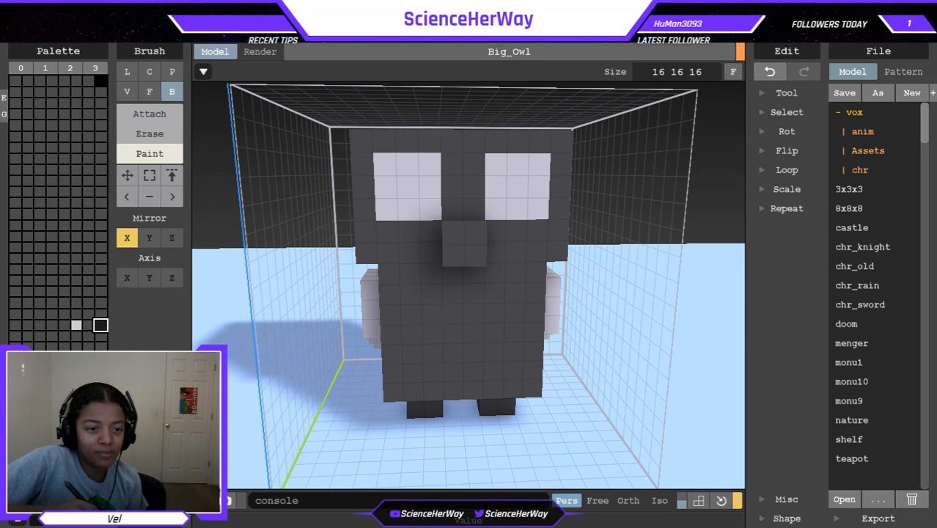
click(408, 187)
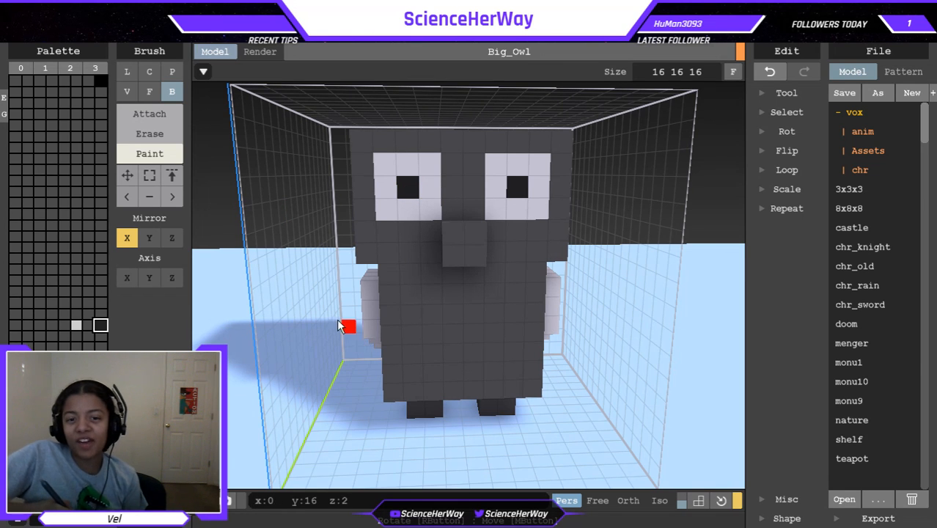
Try rounding the owl's head by erasing its front and back vertical edge voxels on both sides.
right_drag(382, 312, 481, 306)
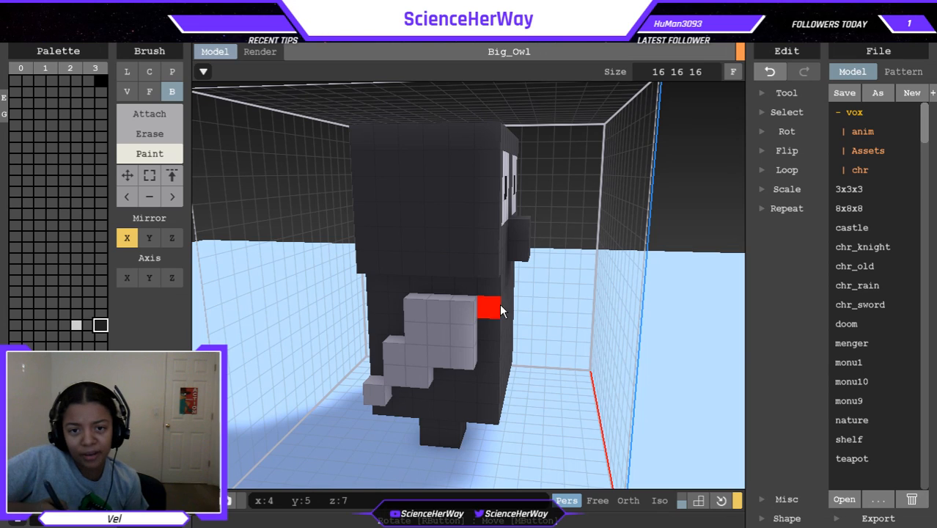
right_drag(484, 310, 485, 251)
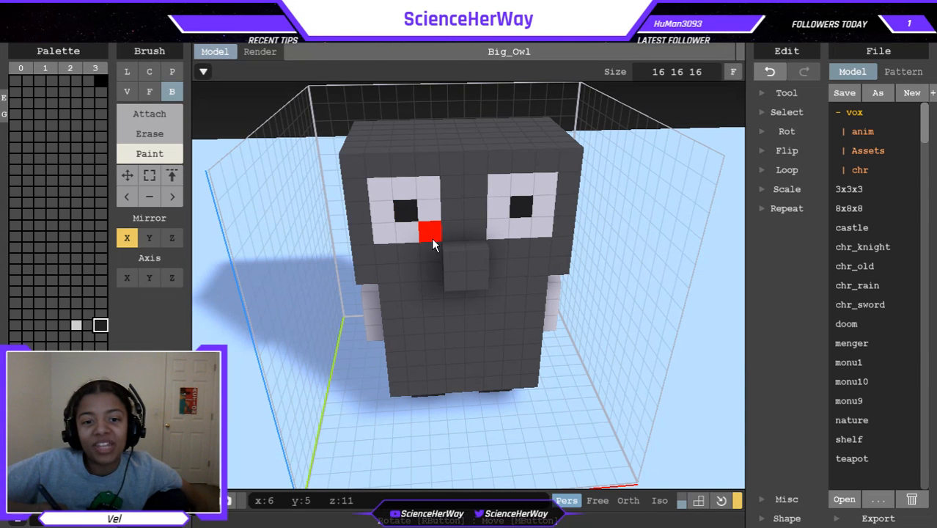
right_drag(482, 233, 441, 203)
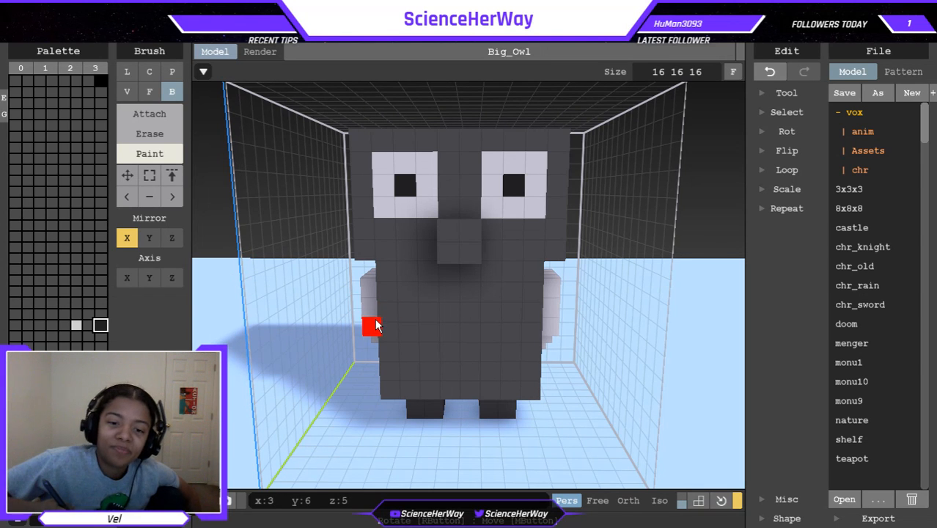
mouse_move(383, 323)
right_down()
mouse_move(424, 318)
mouse_move(485, 341)
mouse_move(543, 344)
mouse_move(384, 325)
right_up()
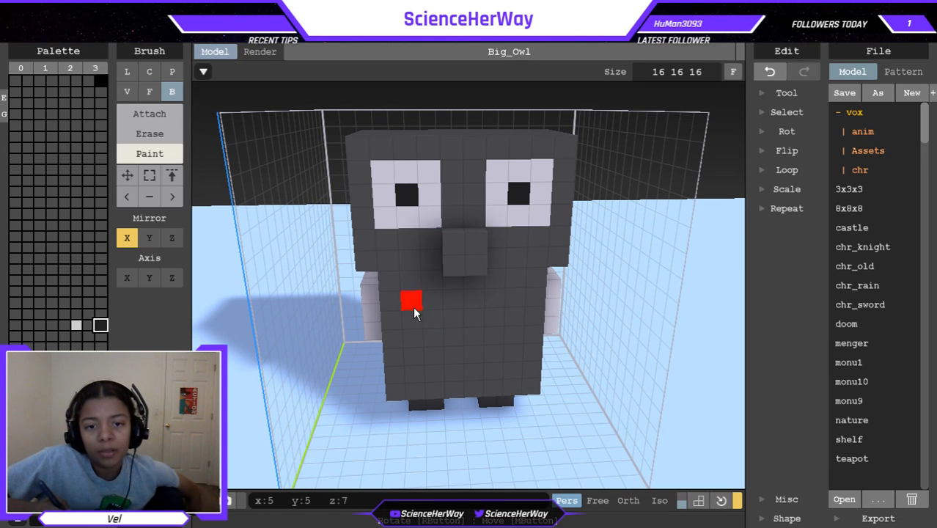
mouse_move(506, 304)
right_down()
mouse_move(575, 308)
mouse_move(564, 306)
right_up()
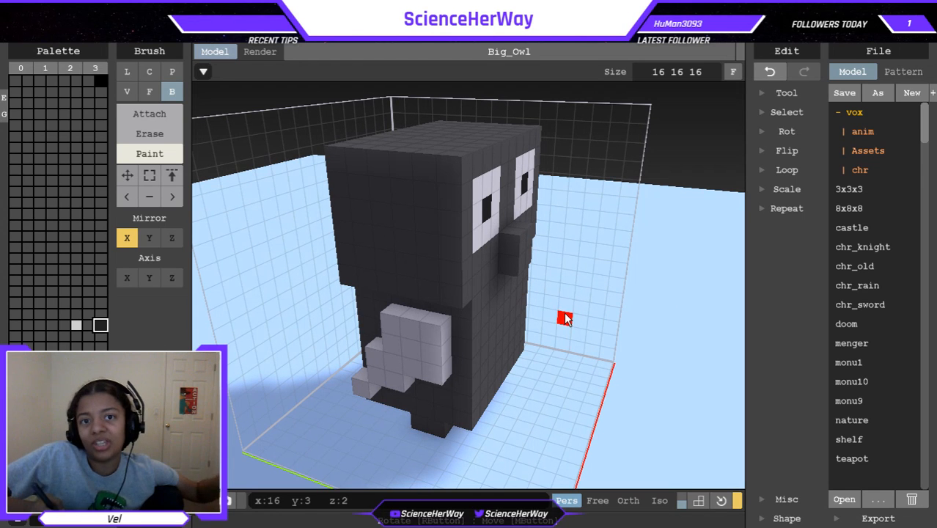
mouse_move(521, 288)
right_down()
mouse_move(538, 277)
mouse_move(535, 266)
mouse_move(522, 284)
right_up()
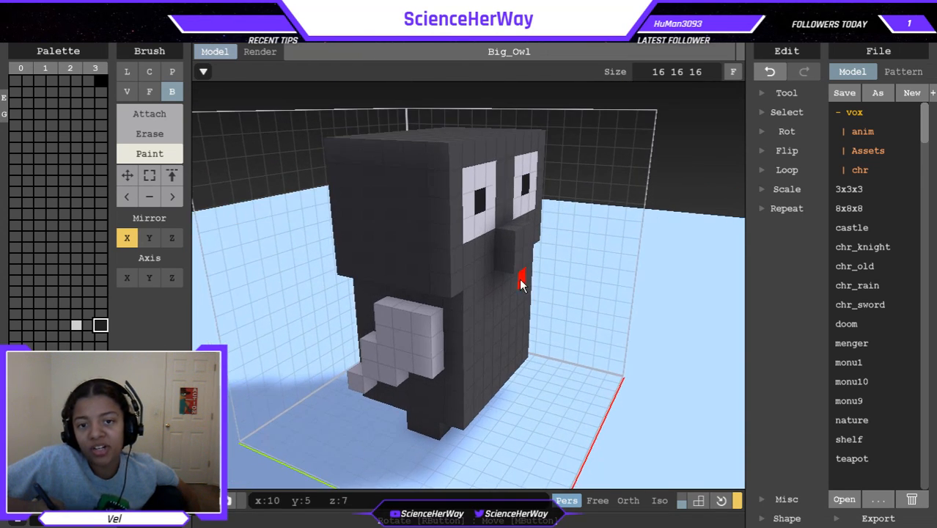
click(160, 134)
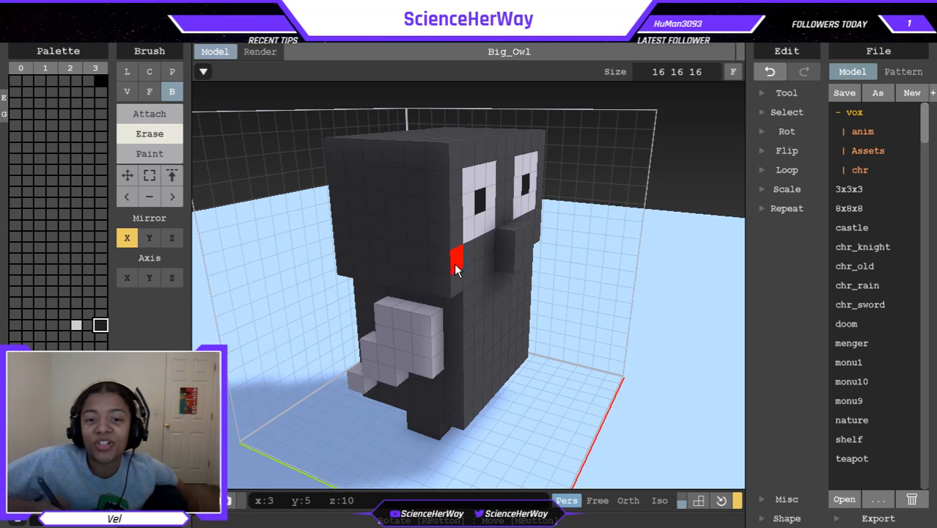
drag(452, 285, 442, 172)
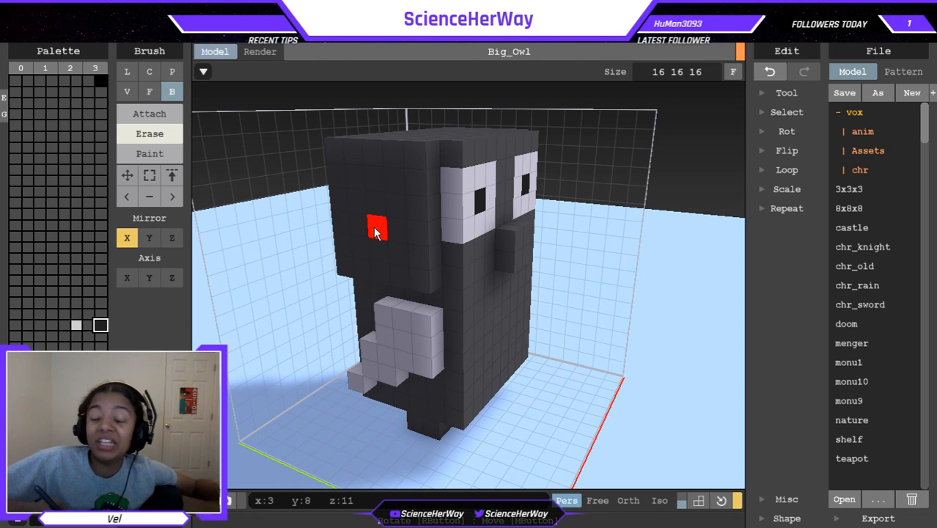
drag(341, 271, 332, 195)
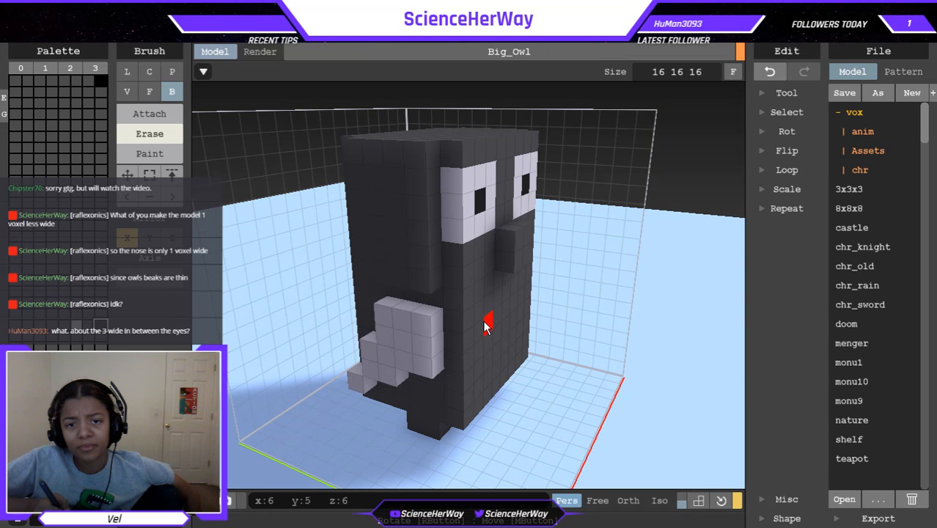
Try rounding the top of the head by erasing its side, front and back top edge rows.
right_drag(454, 286, 450, 194)
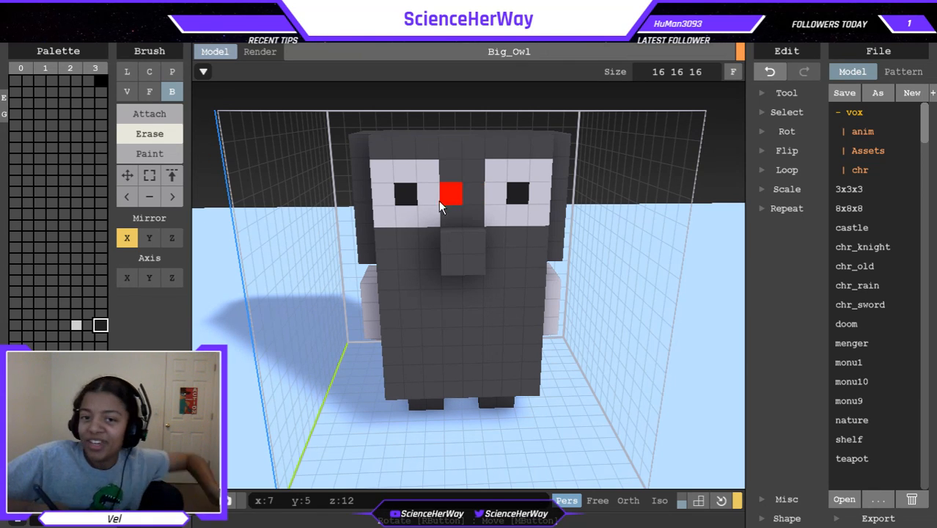
mouse_move(448, 238)
right_down()
mouse_move(544, 223)
mouse_move(562, 255)
mouse_move(533, 218)
right_up()
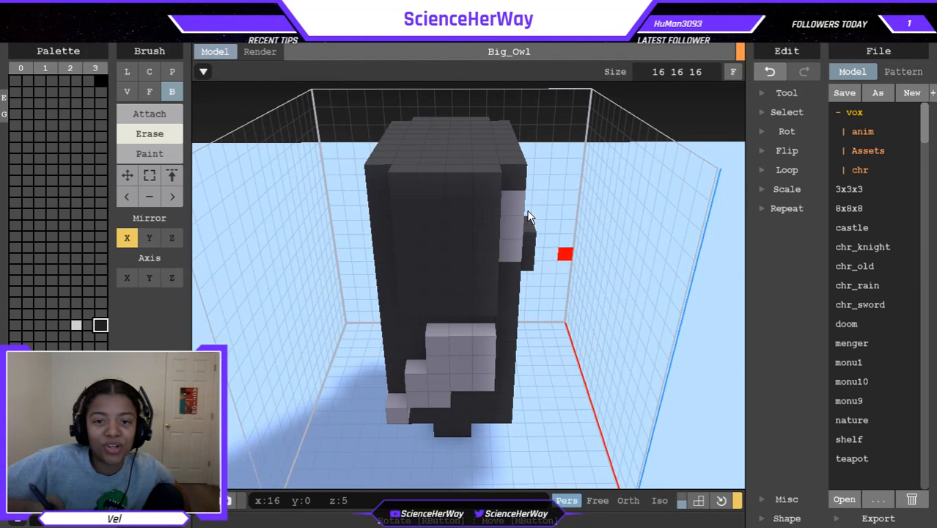
mouse_move(489, 184)
mouse_down()
mouse_move(468, 192)
mouse_move(413, 178)
mouse_up()
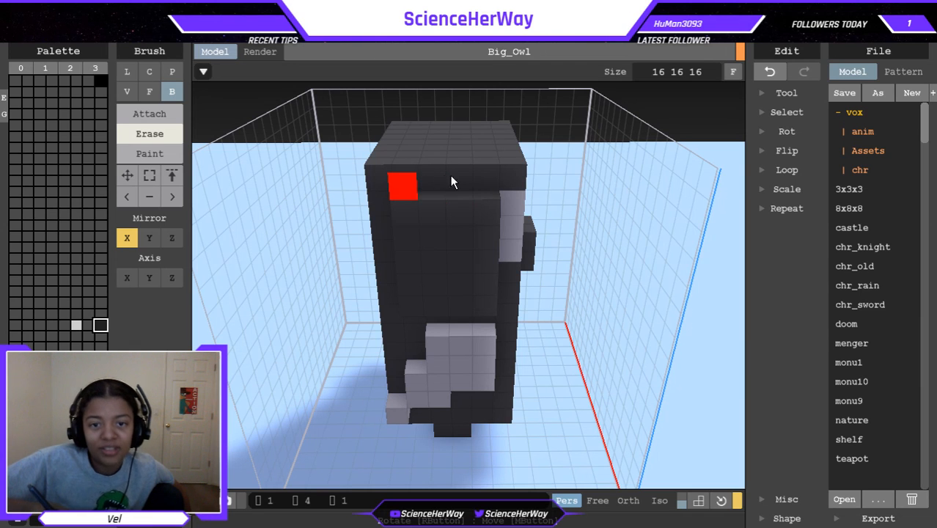
drag(513, 169, 506, 149)
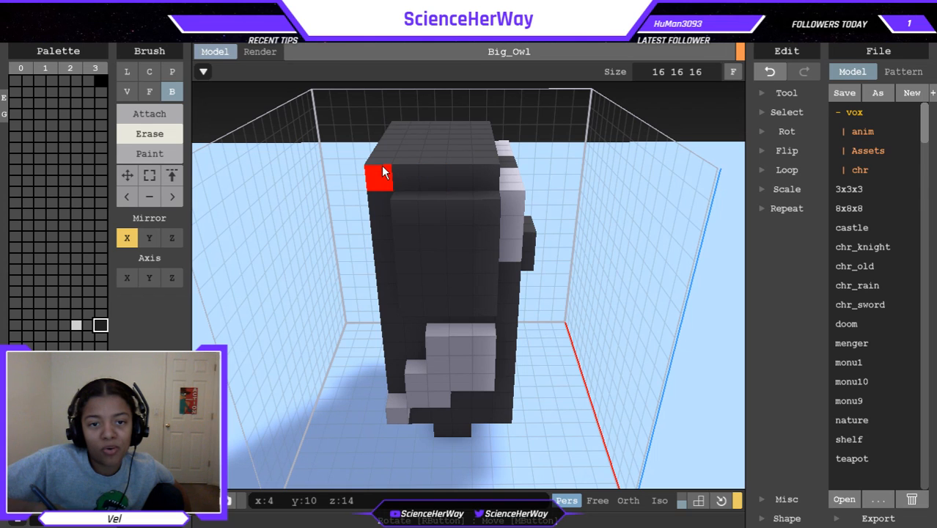
click(392, 127)
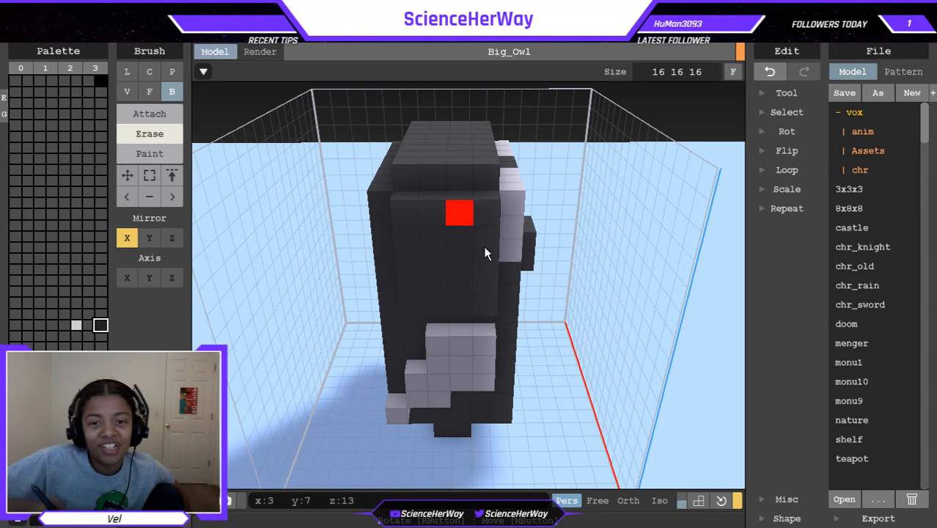
Try erasing one more vertical column of voxels at the rear of each side of the head.
right_drag(446, 240, 526, 216)
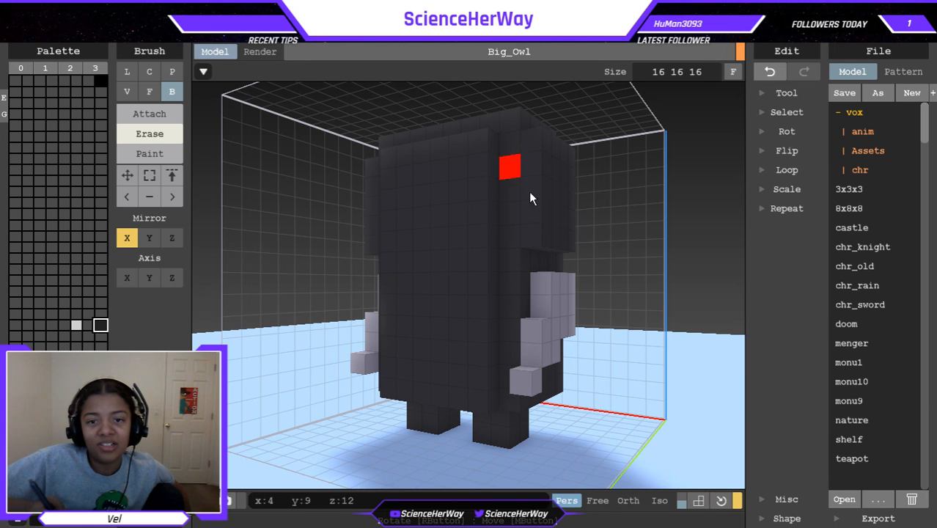
right_drag(473, 263, 422, 281)
drag(423, 268, 423, 252)
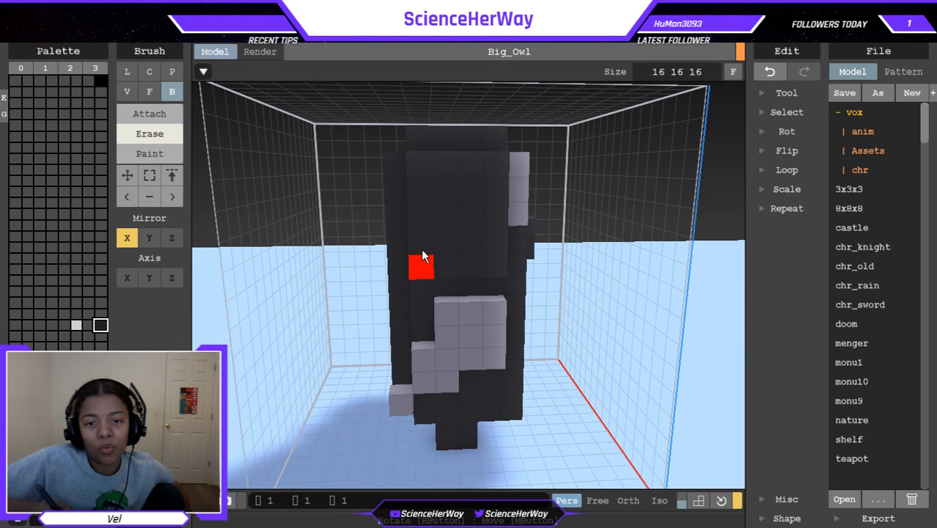
drag(416, 171, 413, 177)
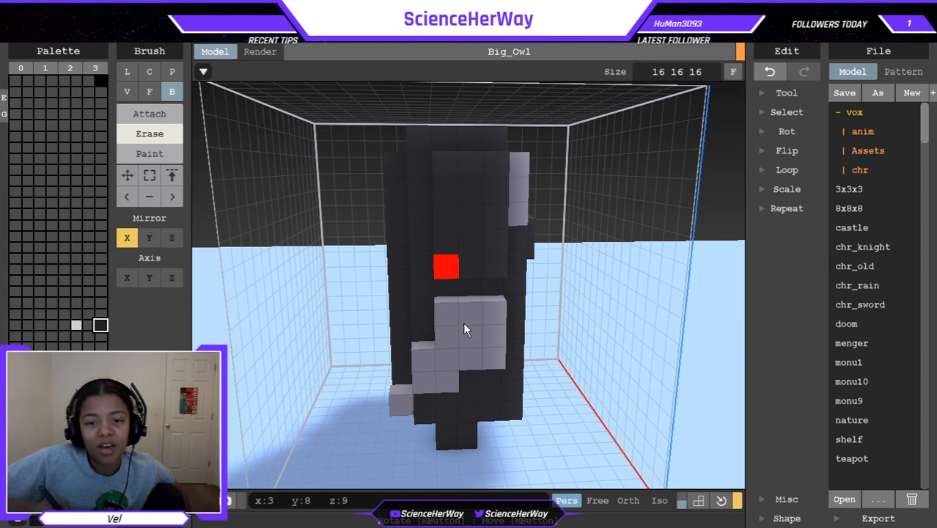
Undo all the erasing on the owl's head while keeping the near-black pupils, redoing their painting if needed.
right_drag(434, 302, 499, 240)
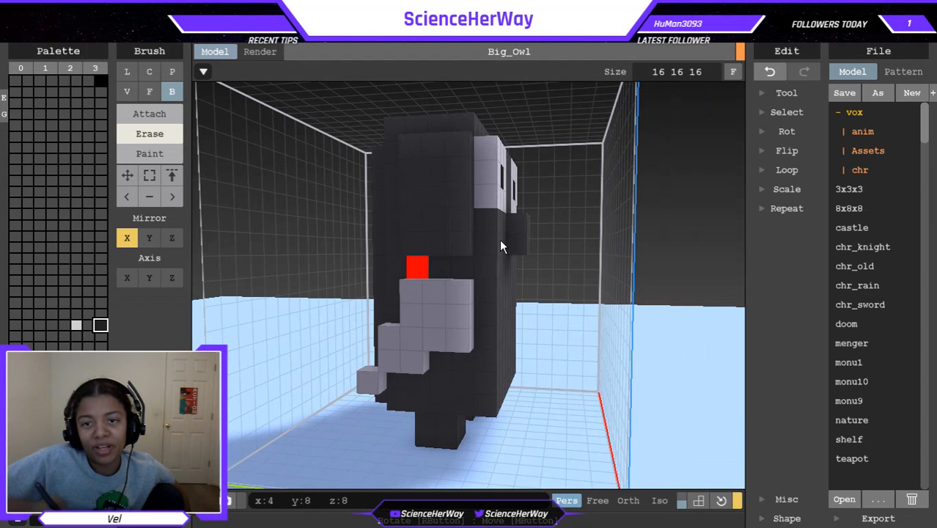
click(770, 72)
click(770, 72)
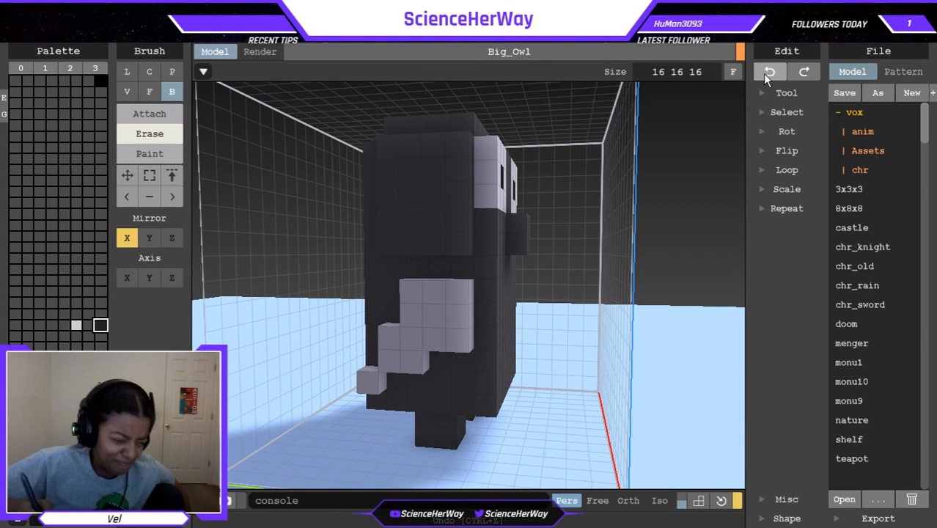
click(769, 73)
click(768, 74)
click(768, 73)
click(769, 73)
click(769, 74)
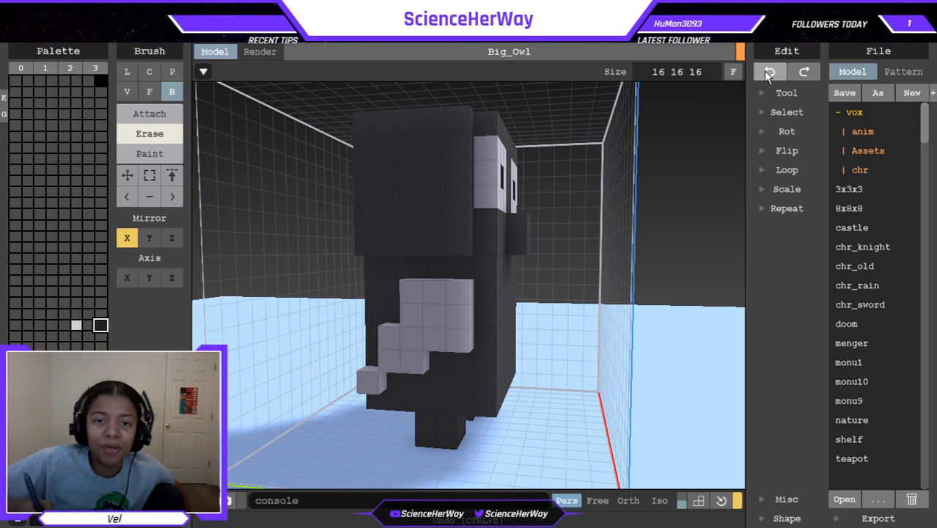
click(768, 74)
click(769, 73)
click(766, 77)
click(804, 72)
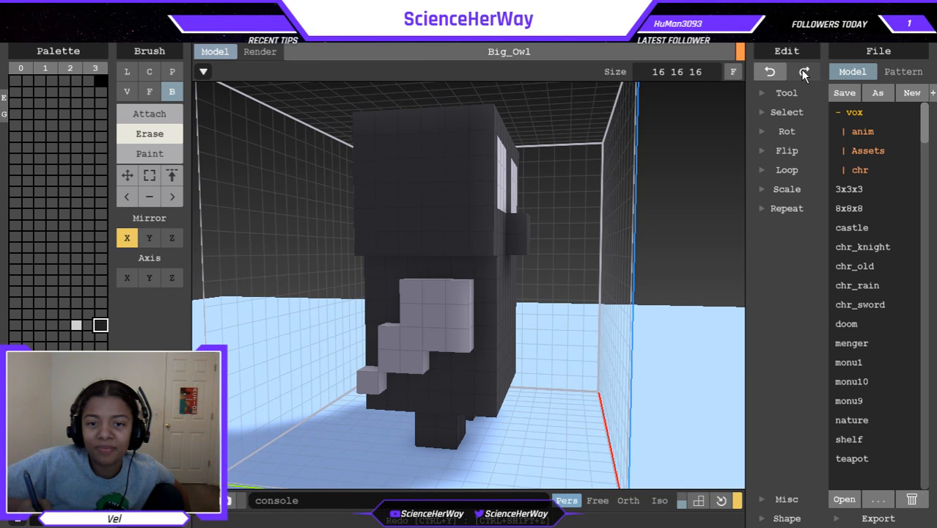
click(804, 71)
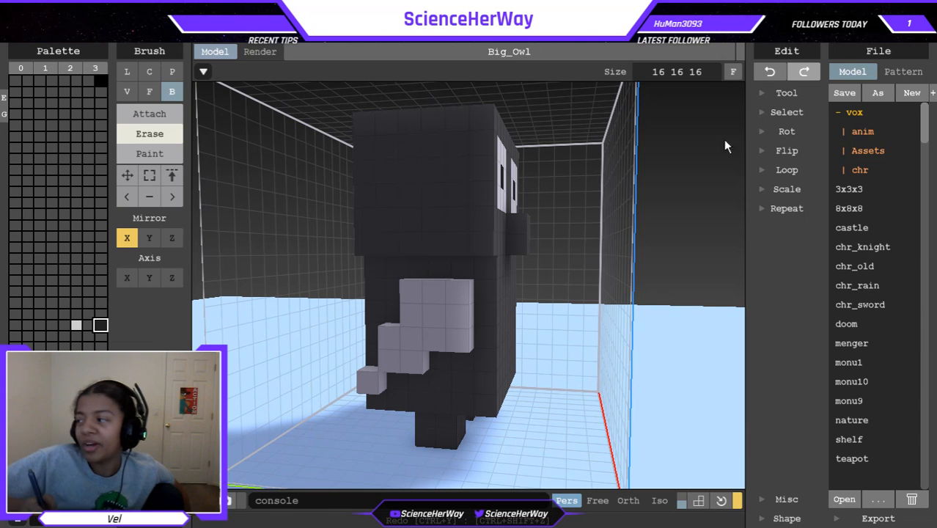
Erase the top edge row of voxels along both sides of the owl's head, undoing the extra erasing along the head's lower edge.
right_drag(569, 235, 328, 285)
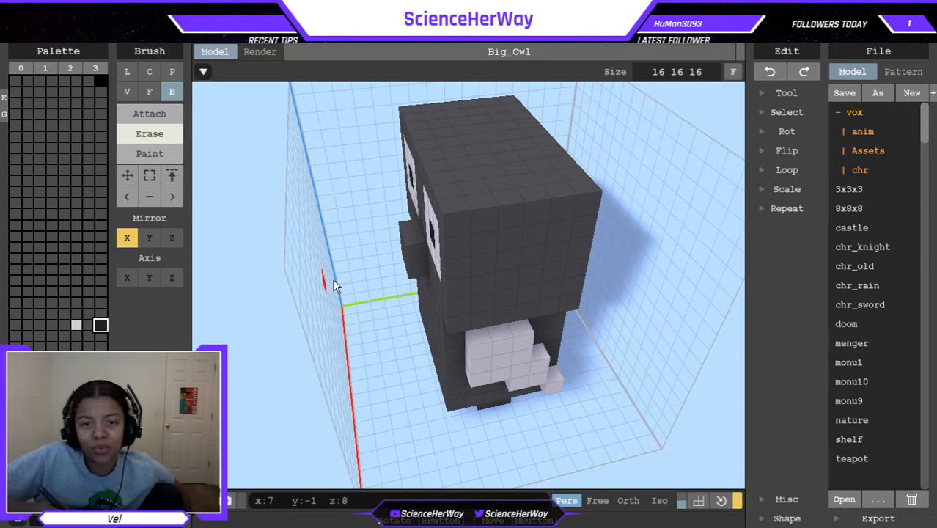
drag(457, 219, 494, 214)
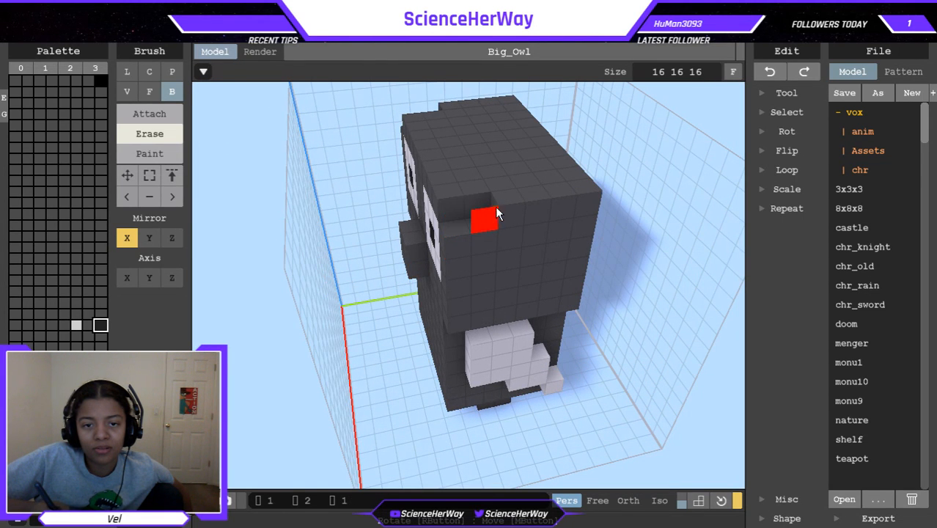
drag(567, 193, 577, 198)
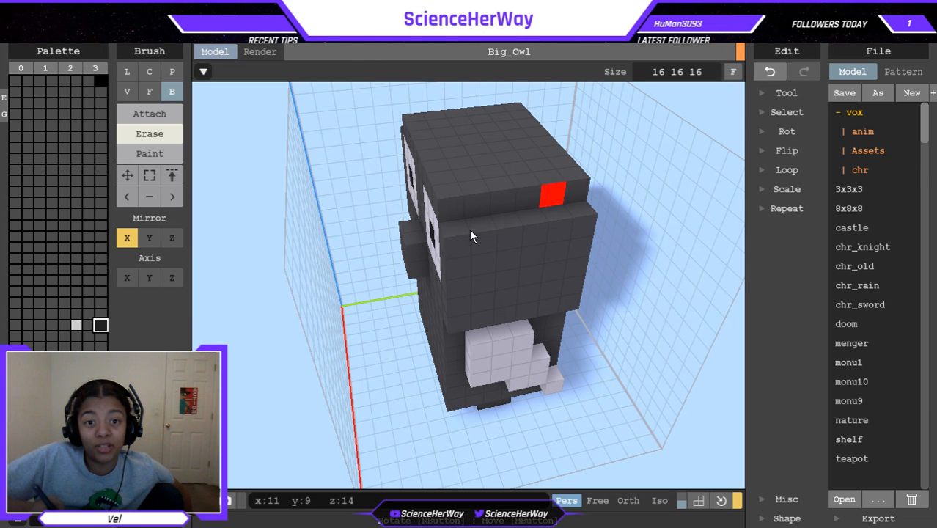
right_drag(501, 219, 690, 176)
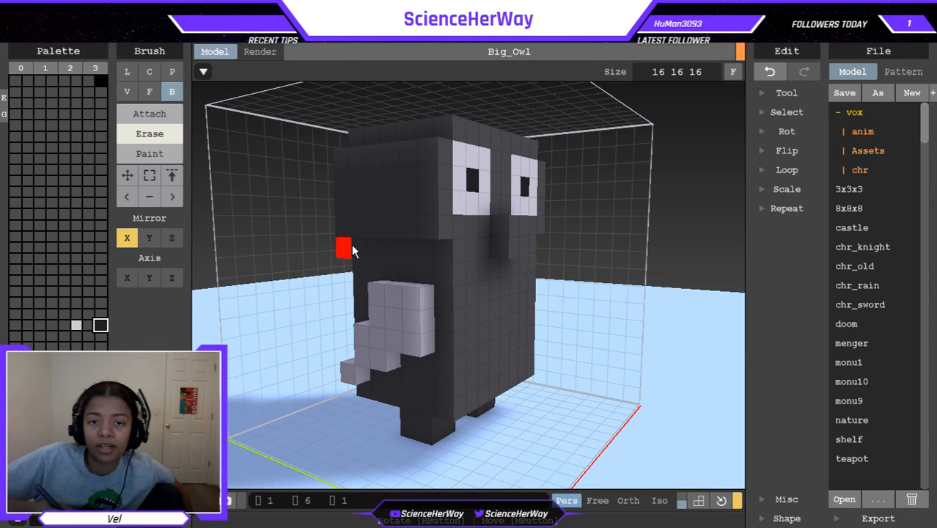
click(768, 73)
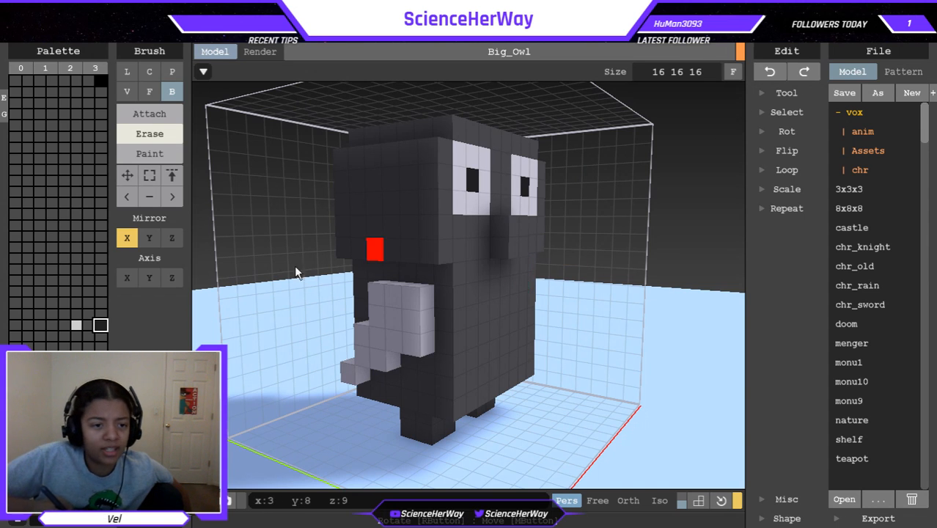
Paint the owl's beak and both legs near-black.
click(151, 153)
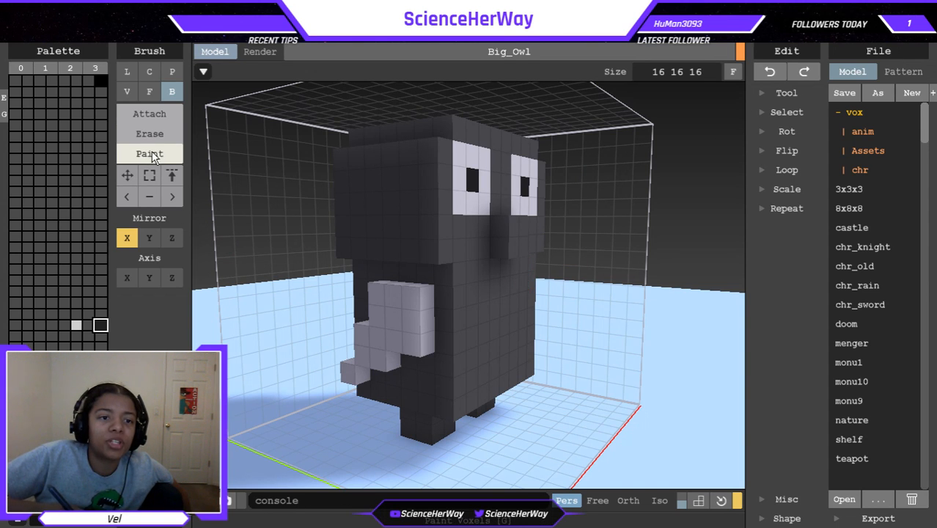
click(505, 239)
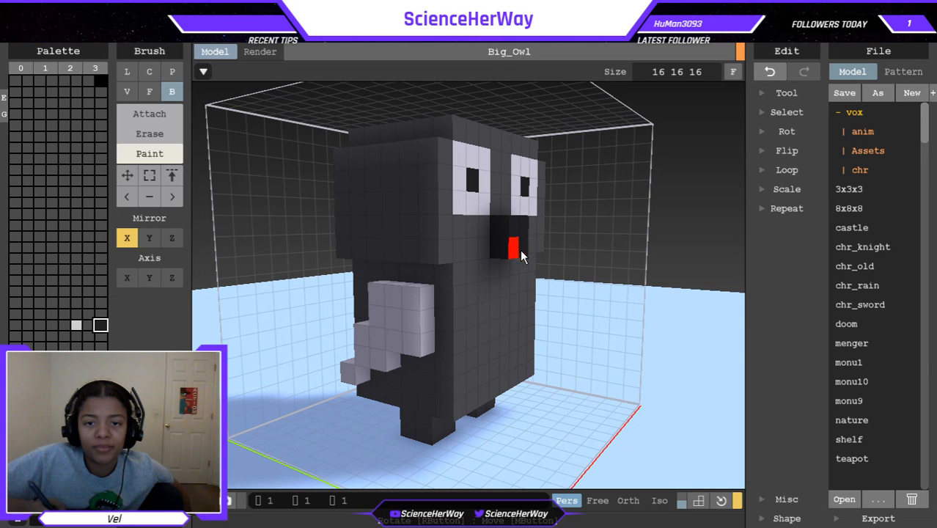
right_drag(504, 305, 408, 381)
drag(400, 389, 441, 416)
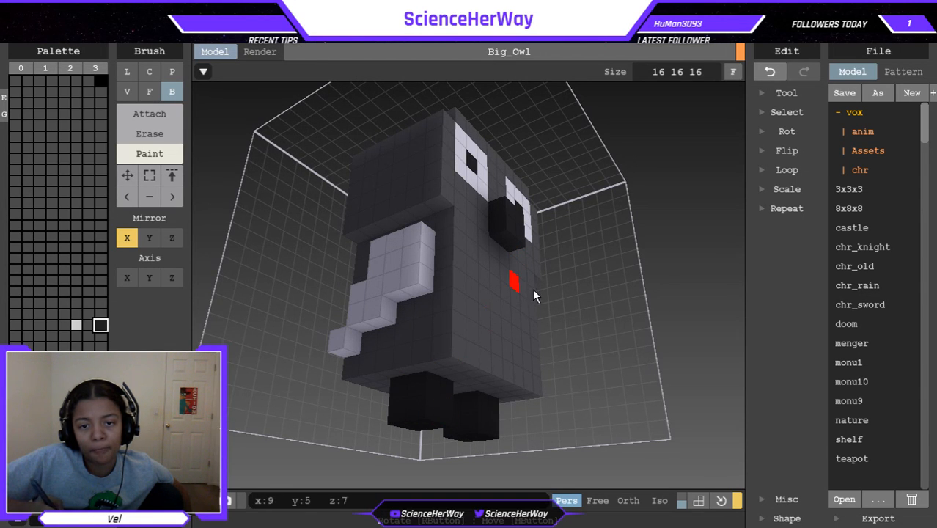
Erase the body's bottom-row voxels around the legs on both sides, keeping the centre voxels at front and back and undoing the last surplus change.
mouse_move(523, 313)
right_down()
mouse_move(421, 368)
mouse_move(554, 372)
mouse_move(474, 370)
mouse_move(494, 347)
mouse_move(407, 296)
right_up()
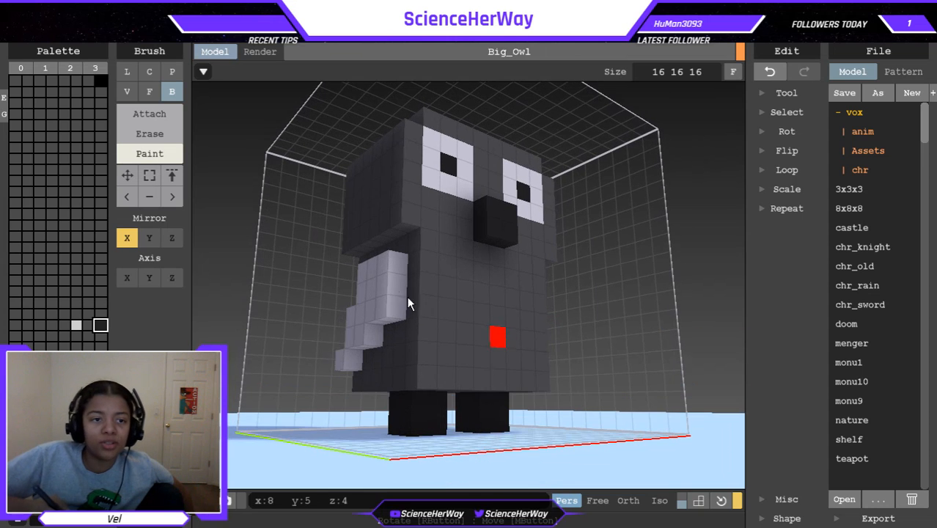
click(160, 138)
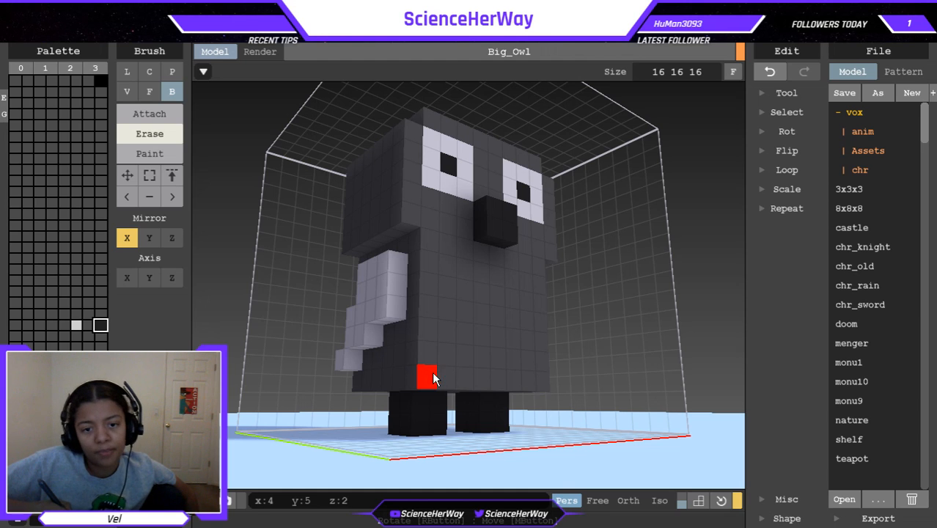
drag(431, 378, 445, 379)
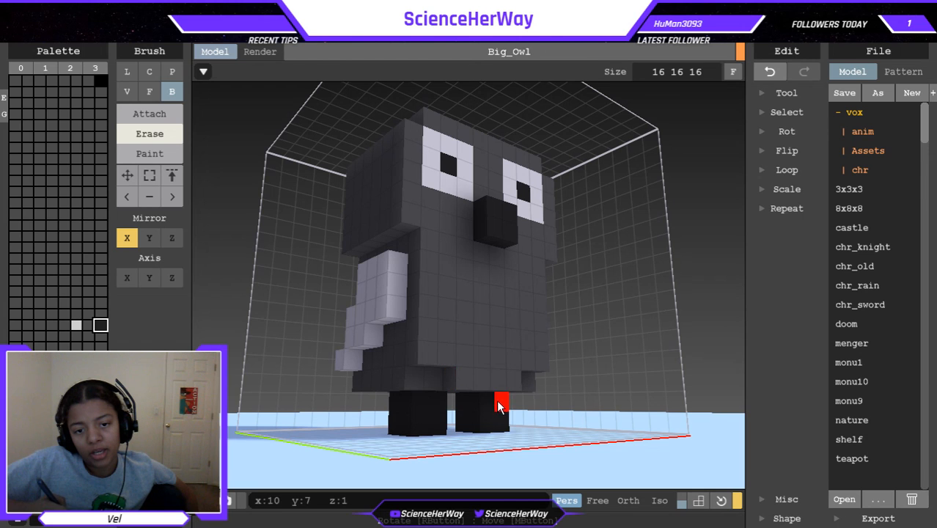
right_drag(451, 418, 532, 408)
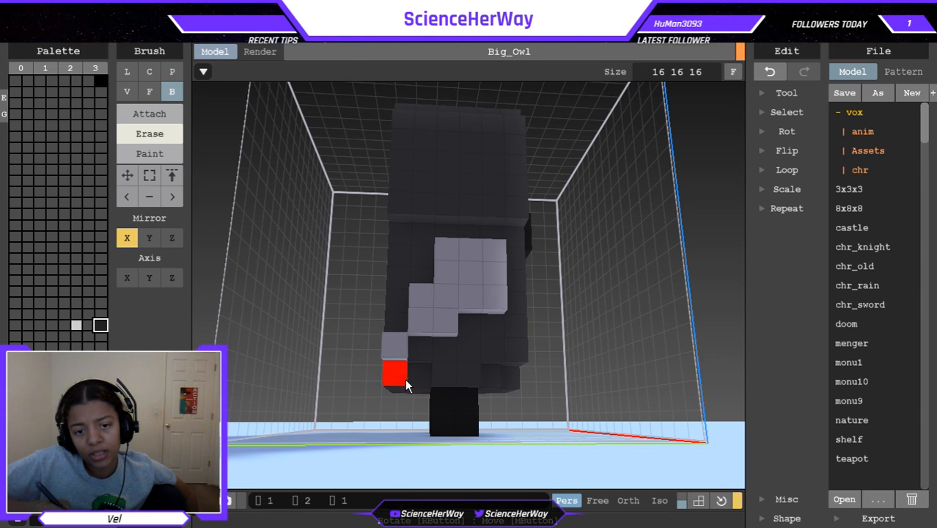
right_drag(526, 403, 546, 388)
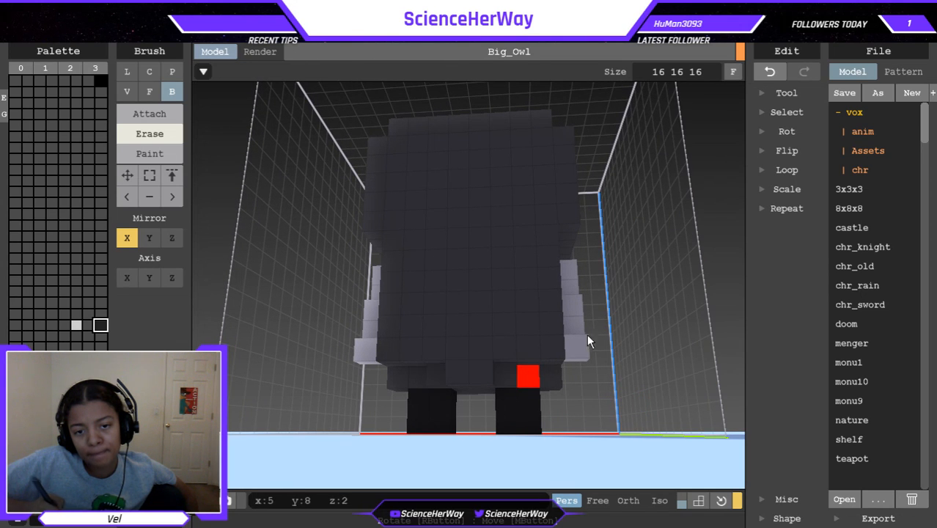
click(770, 71)
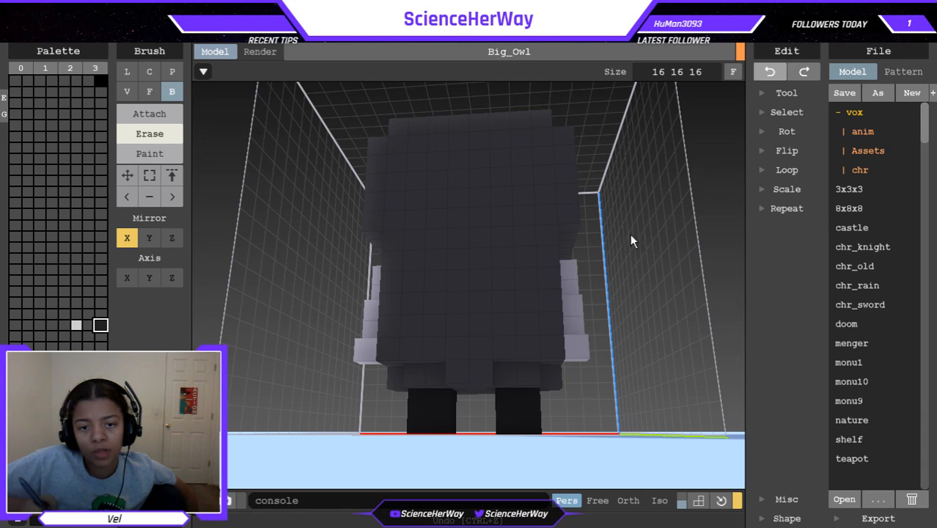
right_drag(590, 355, 318, 398)
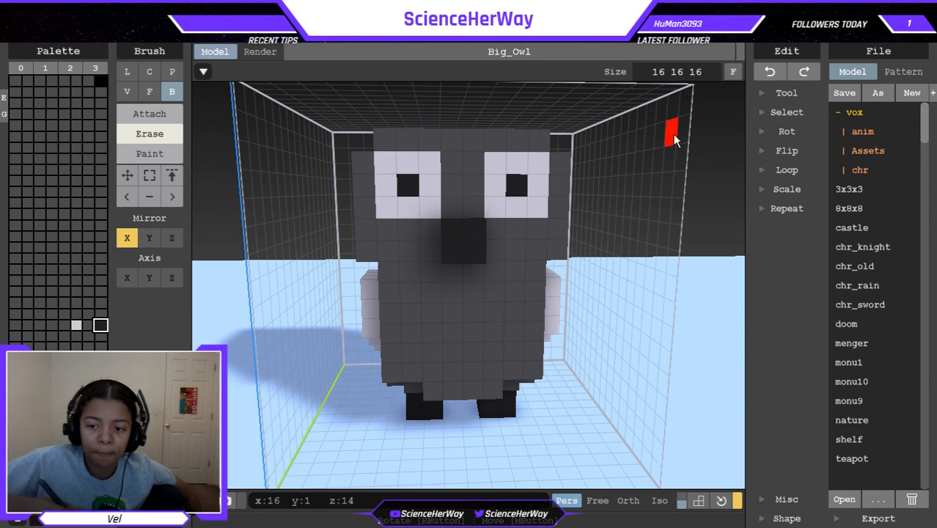
Try attaching a mirrored pair of raised dark grey ridges on top of the owl's head.
right_drag(449, 400, 669, 380)
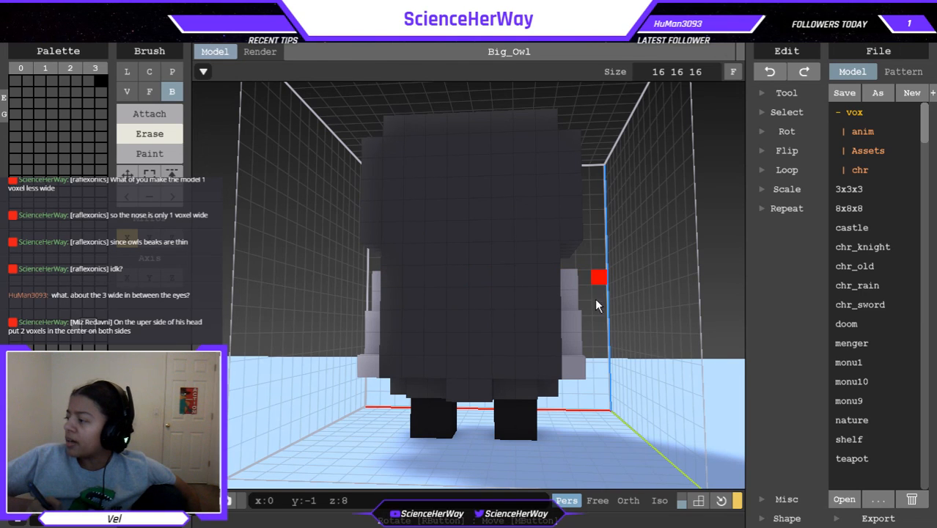
right_drag(551, 317, 364, 410)
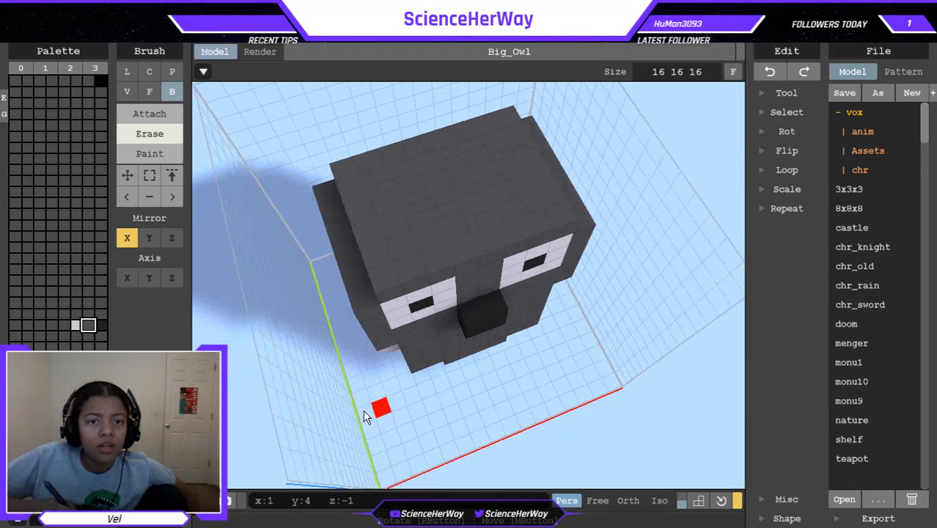
click(150, 116)
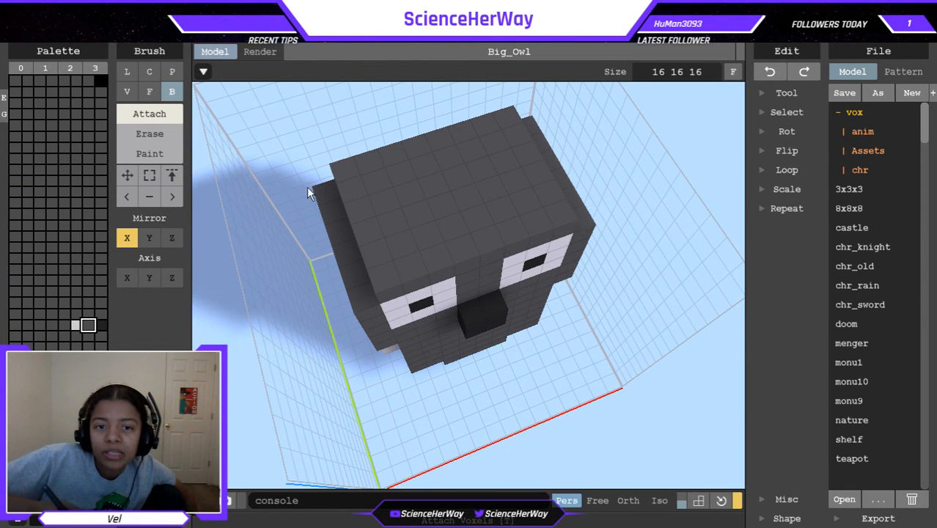
click(412, 193)
click(421, 202)
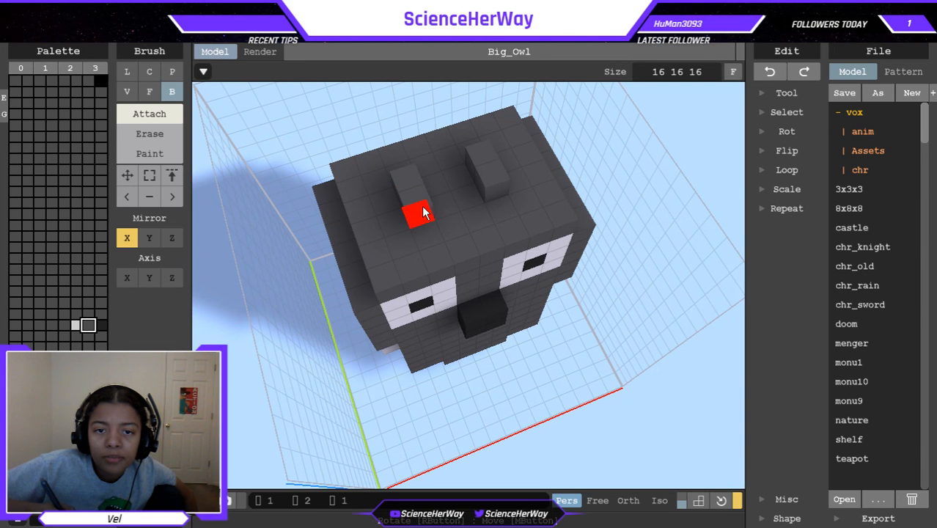
click(422, 212)
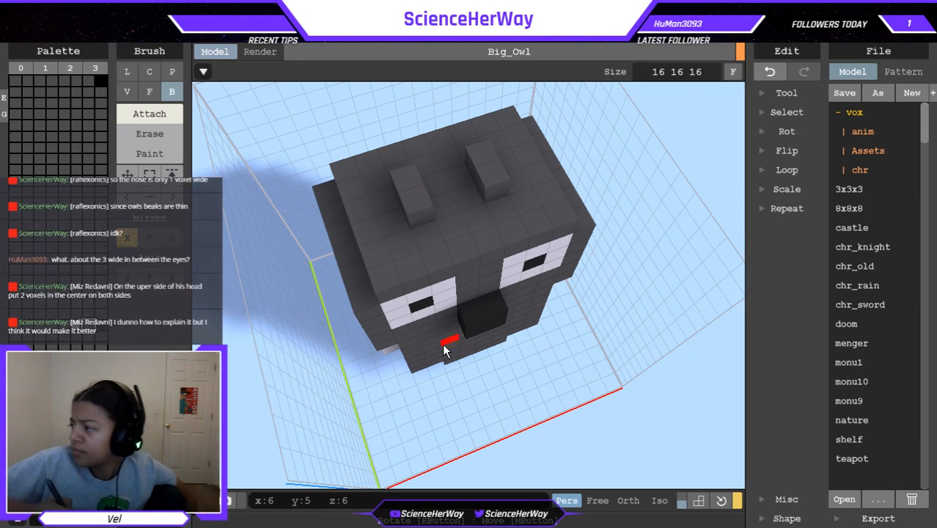
right_drag(433, 307, 534, 138)
click(770, 72)
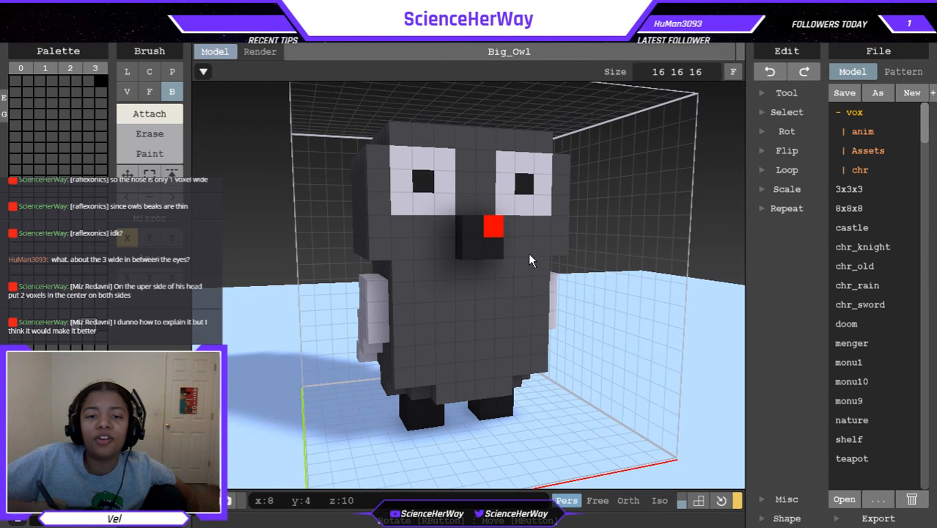
Attach a two-voxel dark grey block in the middle of the recessed top edge on each side of the head, checking it from all sides.
right_drag(525, 251, 561, 272)
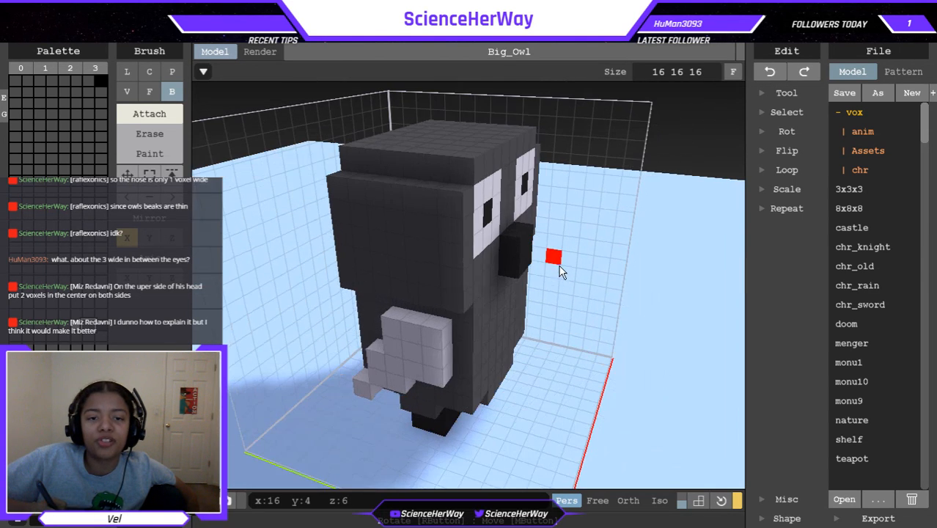
click(409, 174)
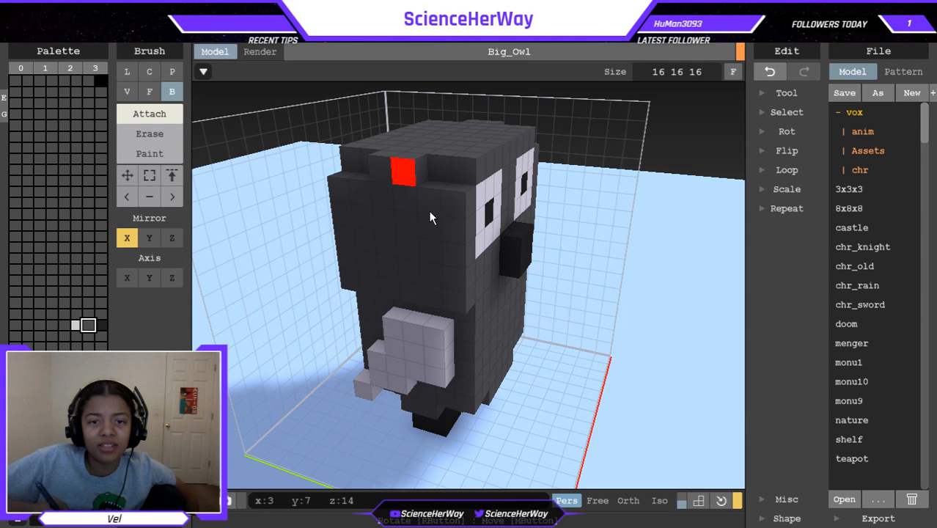
right_drag(456, 274, 412, 274)
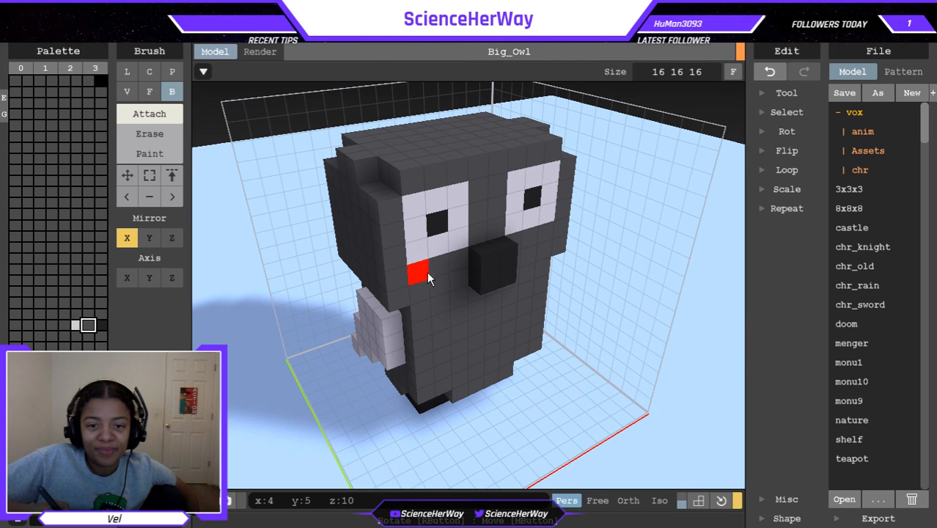
right_drag(422, 265, 488, 321)
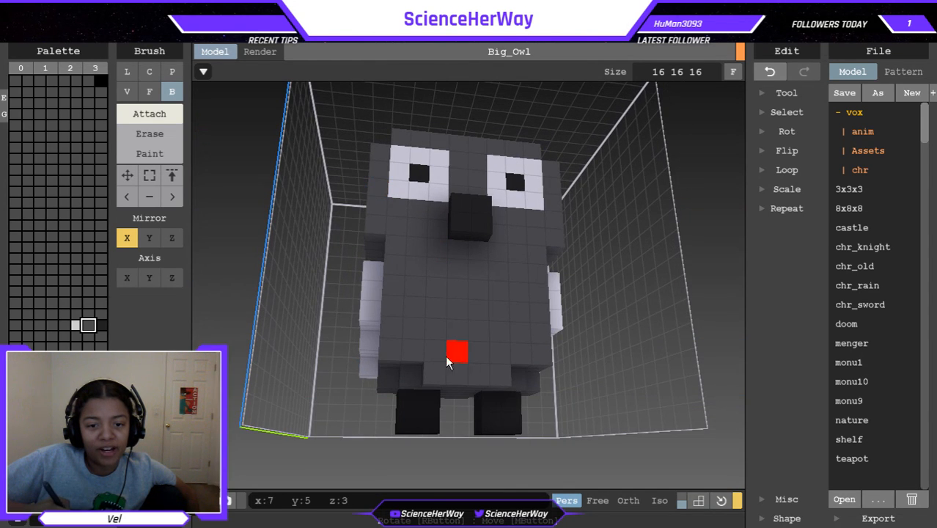
right_drag(430, 260, 593, 330)
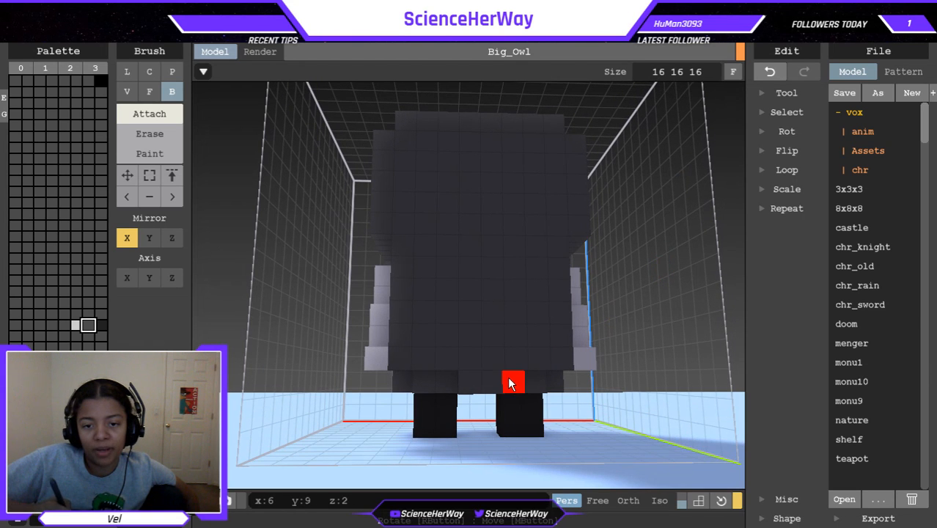
right_drag(439, 236, 255, 277)
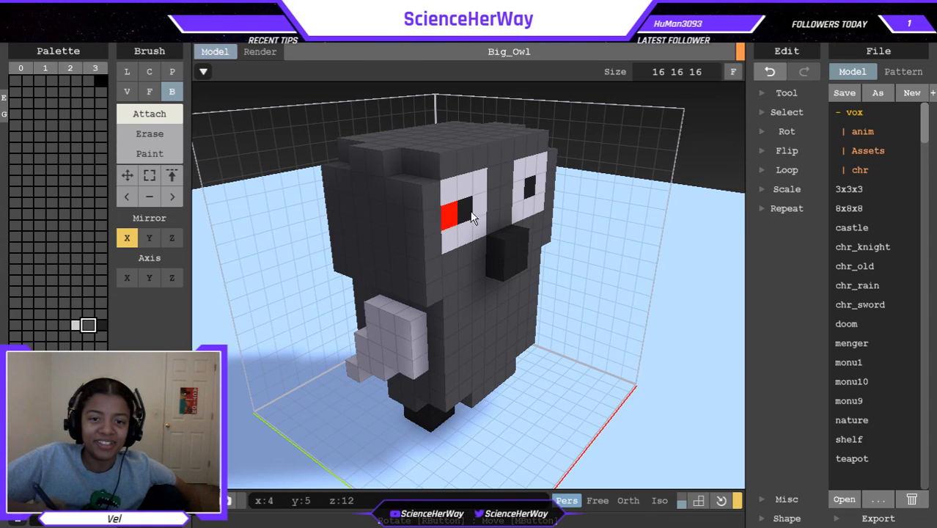
Stack a two-voxel-long dark grey ear tuft on each side block of the head, undoing the overlong attempt, and save the model.
right_drag(453, 218, 380, 233)
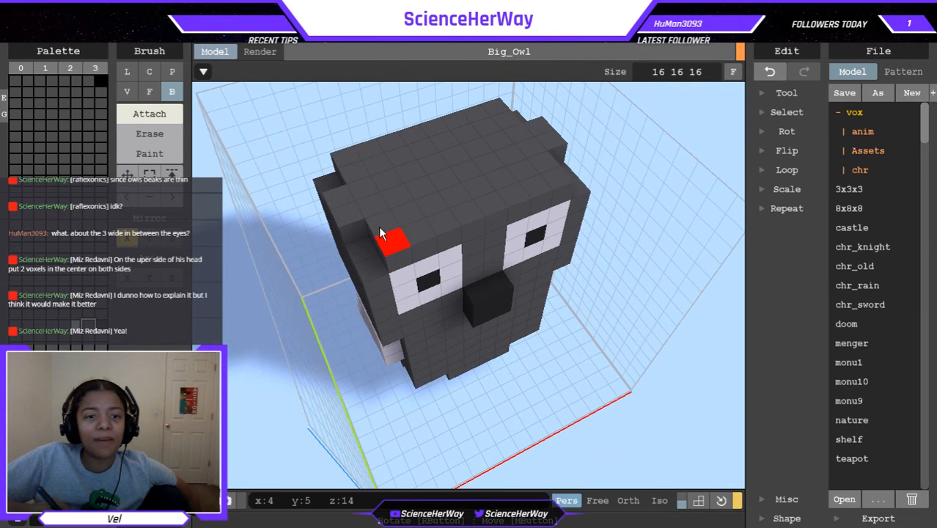
click(339, 202)
click(345, 204)
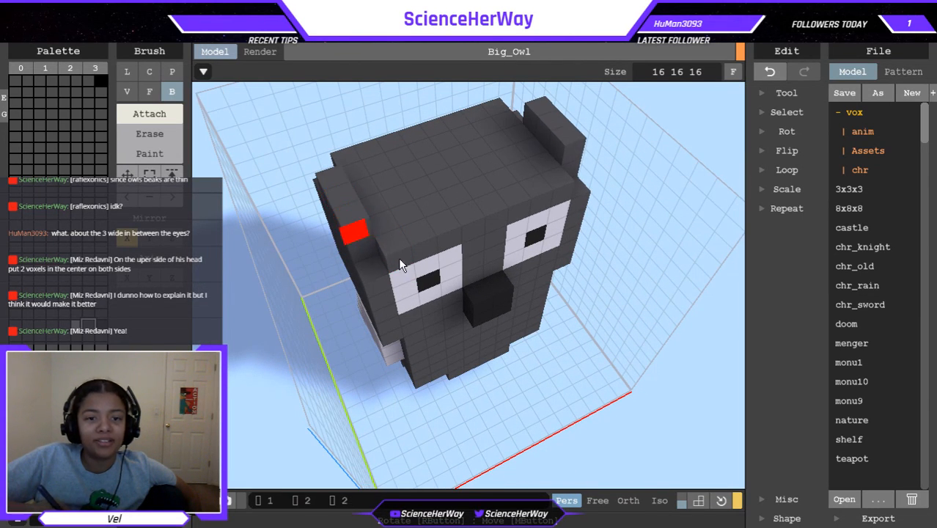
click(770, 72)
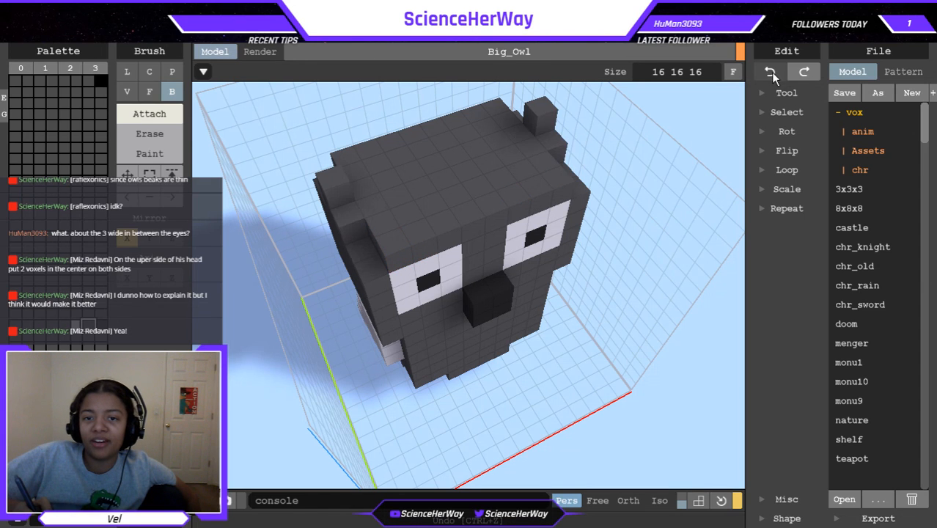
click(346, 208)
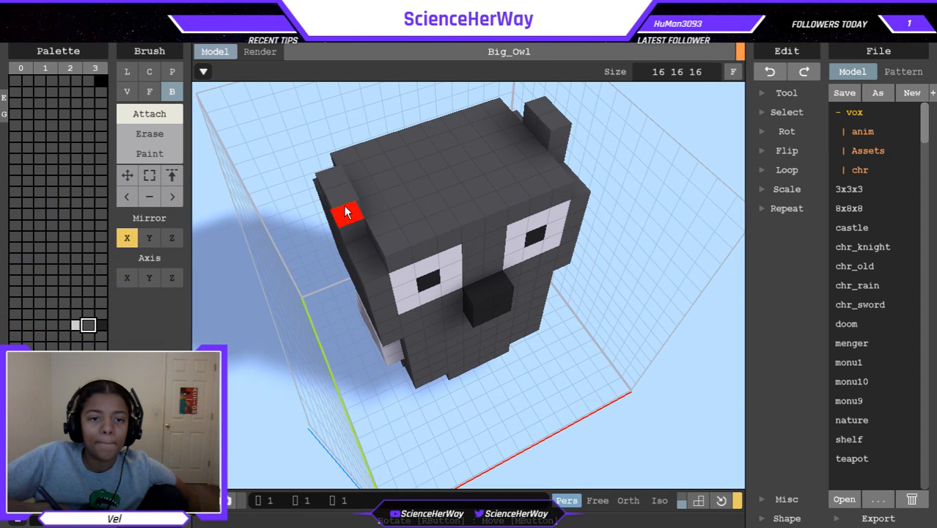
right_drag(380, 205, 361, 143)
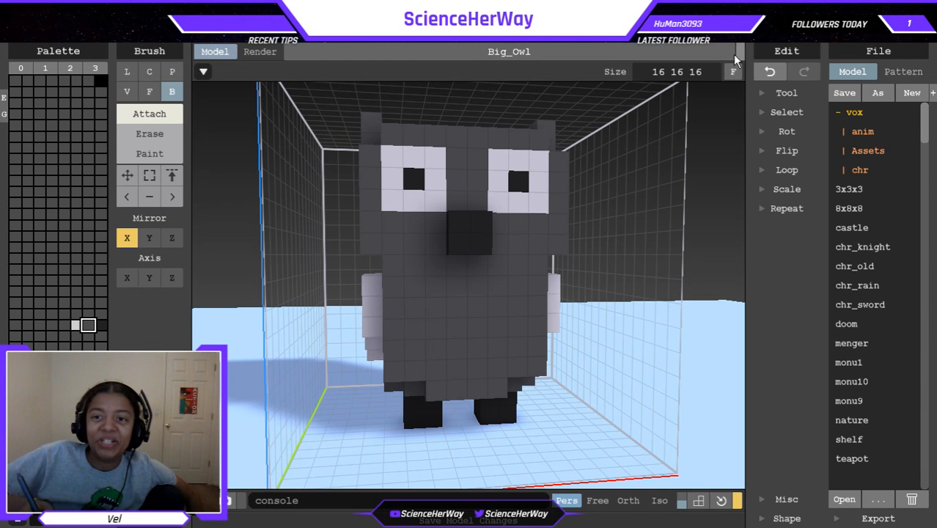
right_drag(412, 280, 470, 280)
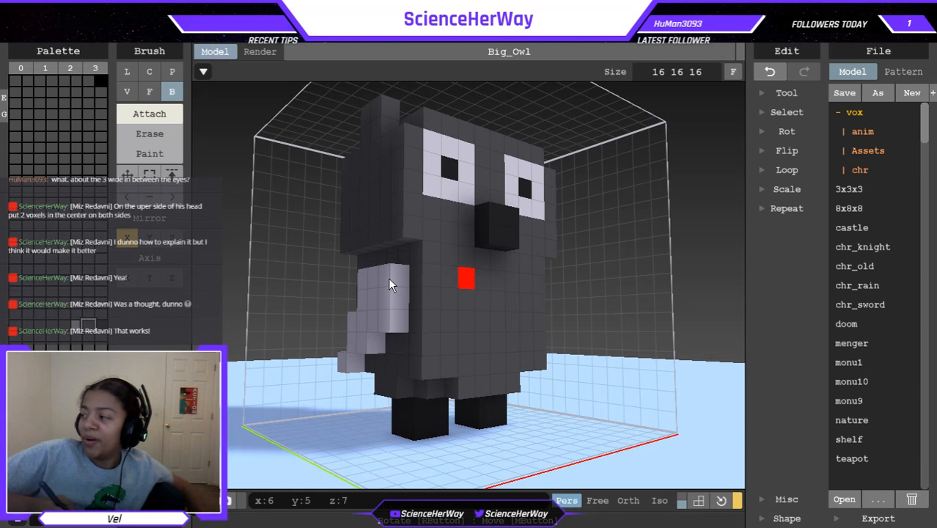
right_drag(431, 280, 488, 402)
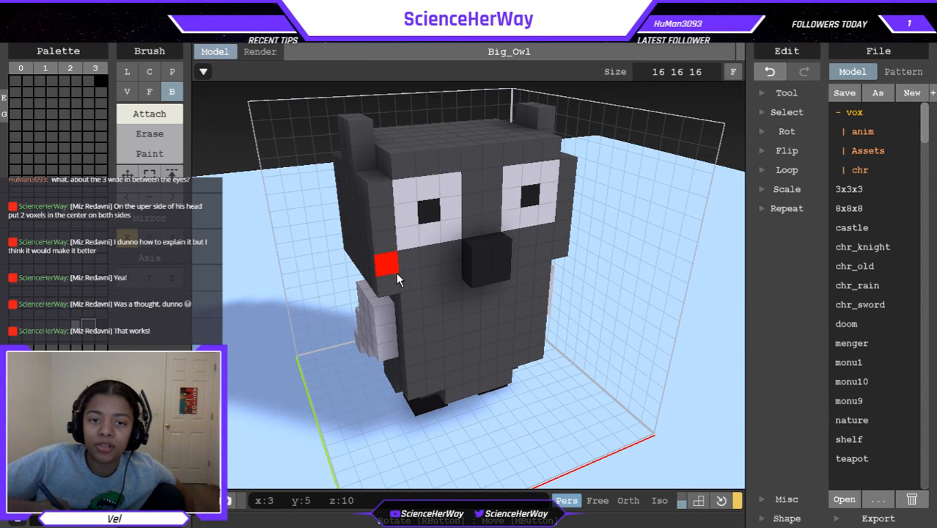
right_drag(504, 264, 475, 257)
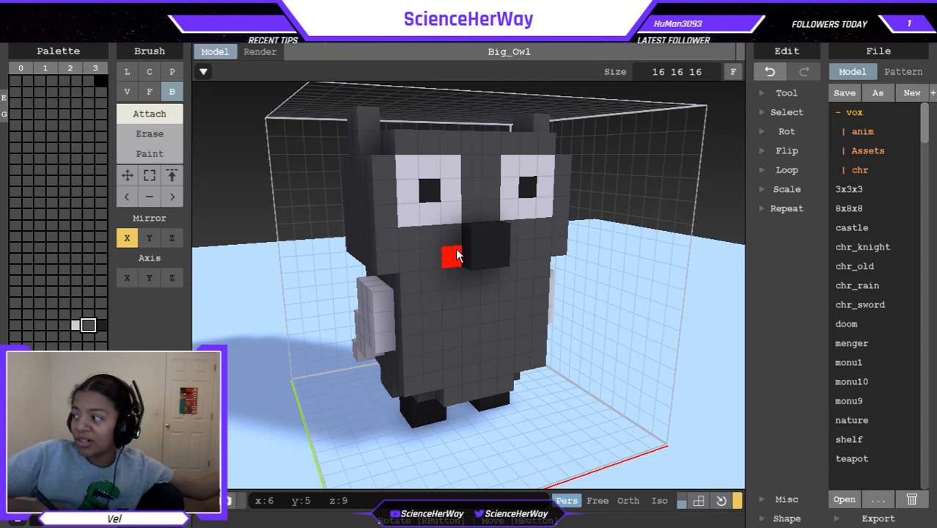
Attach a two-voxel-wide dark grey tail at the centre of the back's bottom row, undoing the first attempt placed one row higher.
right_drag(455, 266, 517, 285)
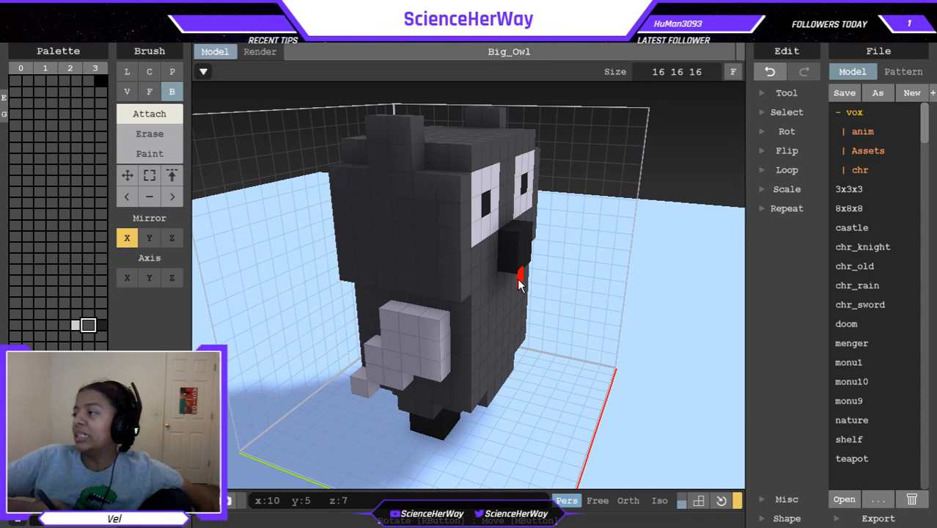
right_drag(509, 278, 413, 270)
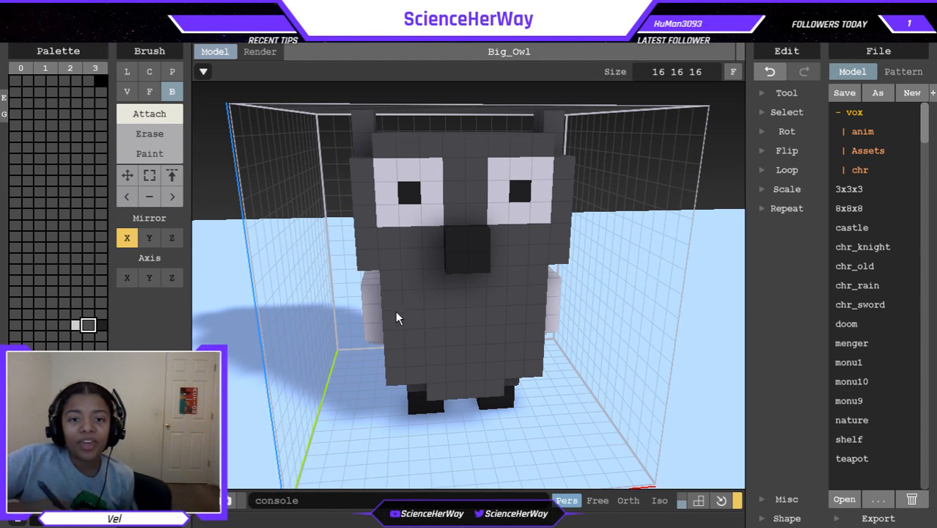
right_drag(428, 276, 680, 258)
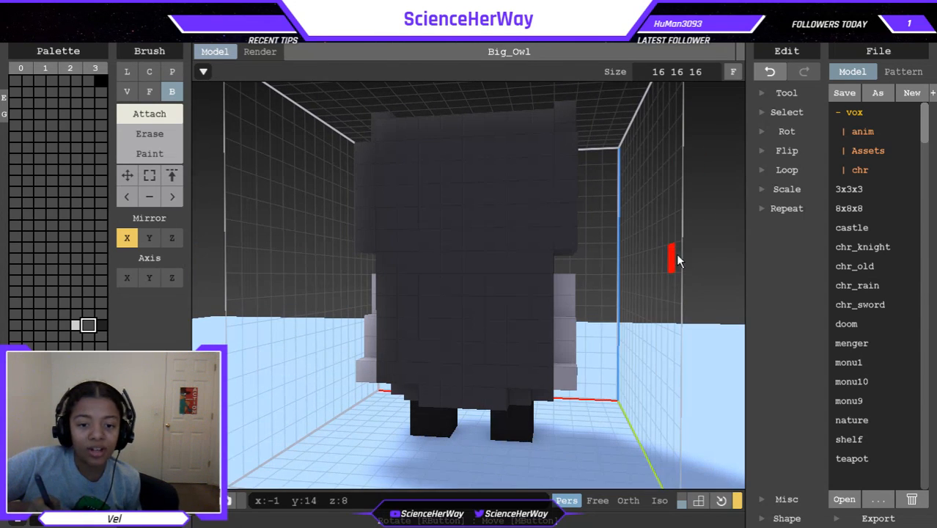
click(473, 377)
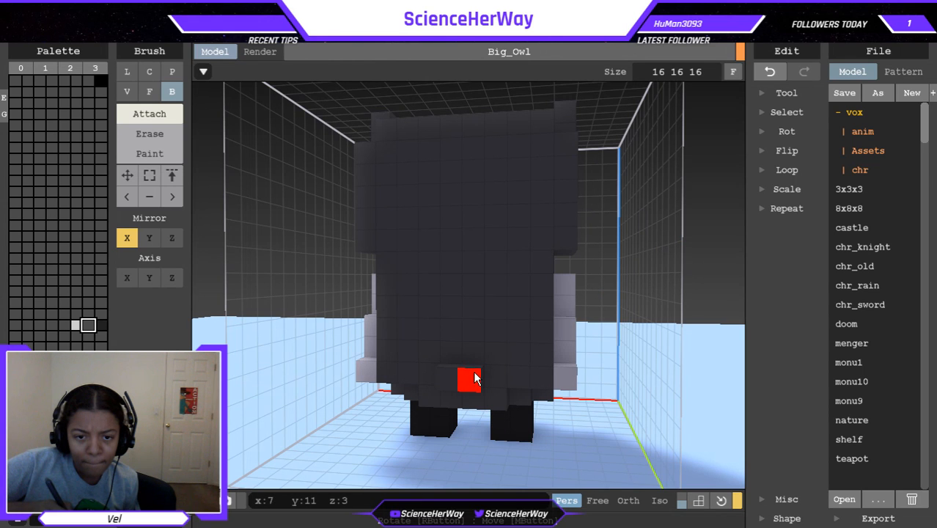
right_drag(529, 300, 581, 261)
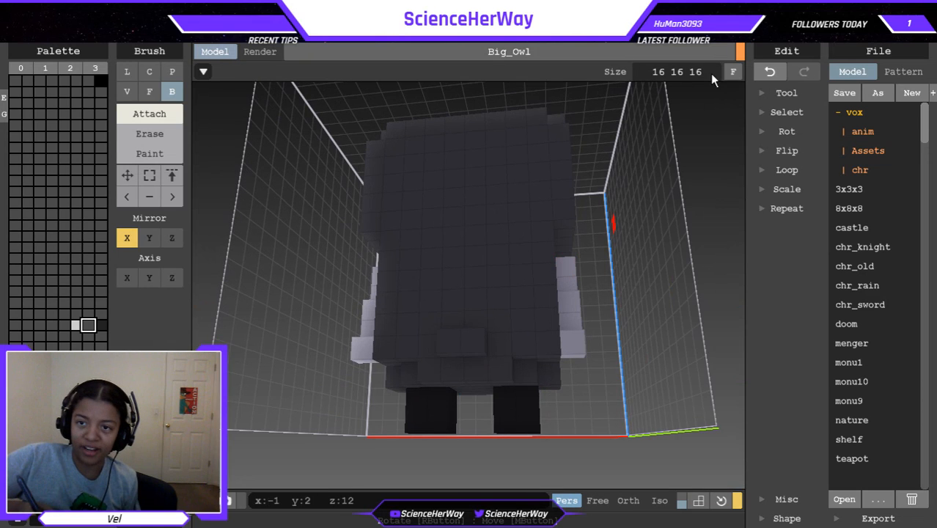
click(769, 72)
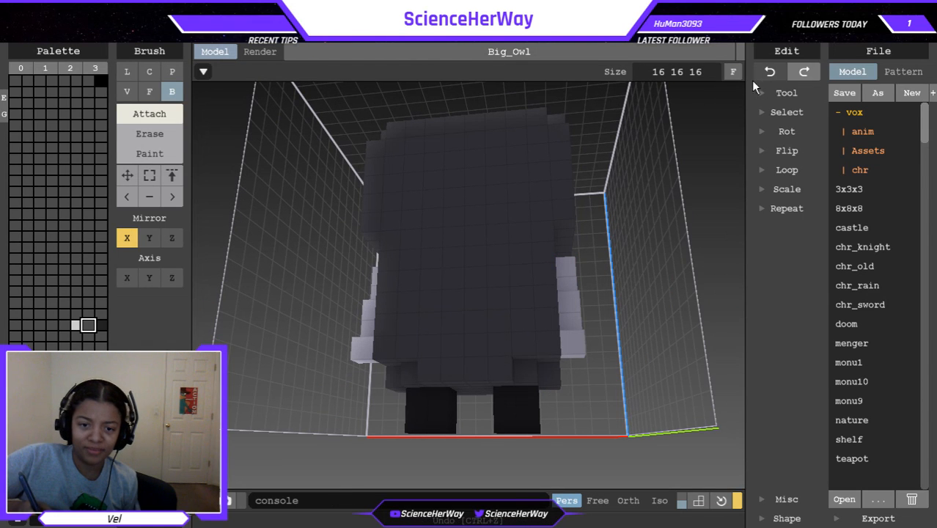
click(456, 372)
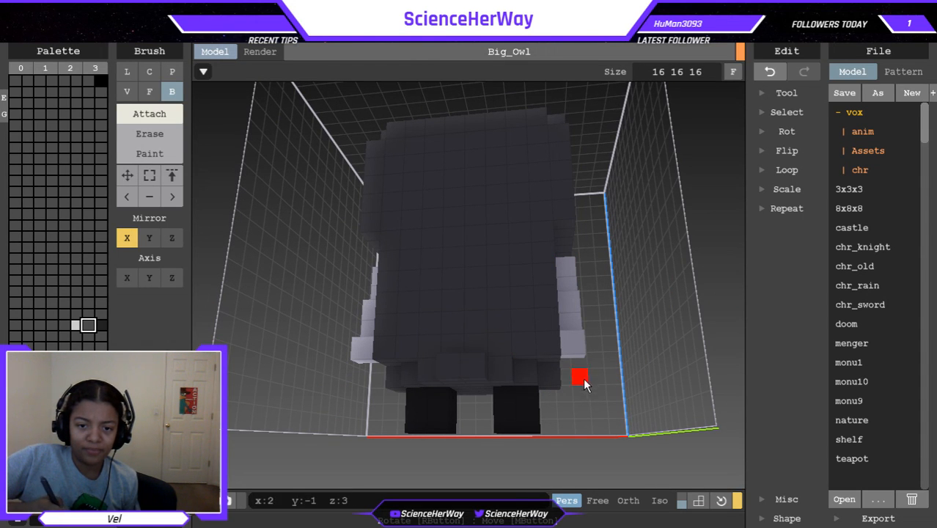
right_drag(534, 413, 491, 429)
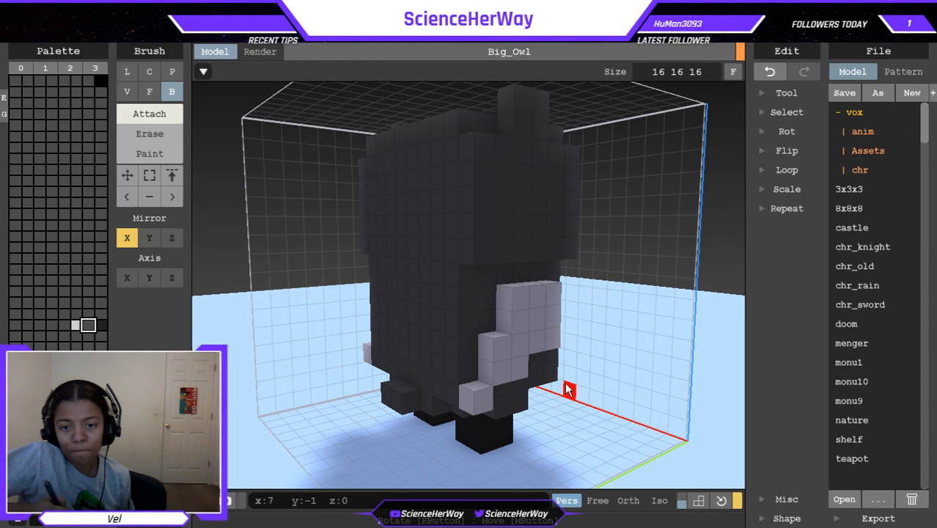
right_drag(565, 396, 391, 402)
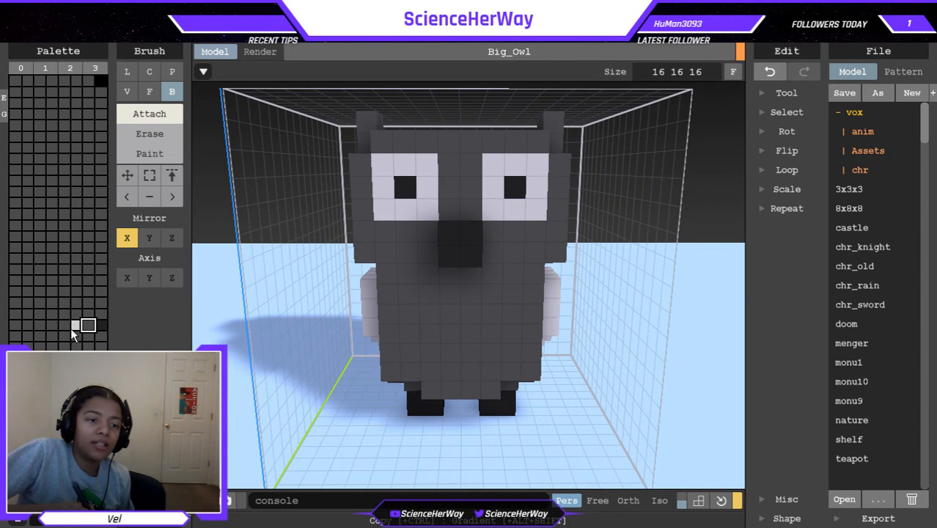
Paint a light grey belly on the owl's lower front: a centred two-voxel row with a block four voxels wide and three high above it.
click(136, 135)
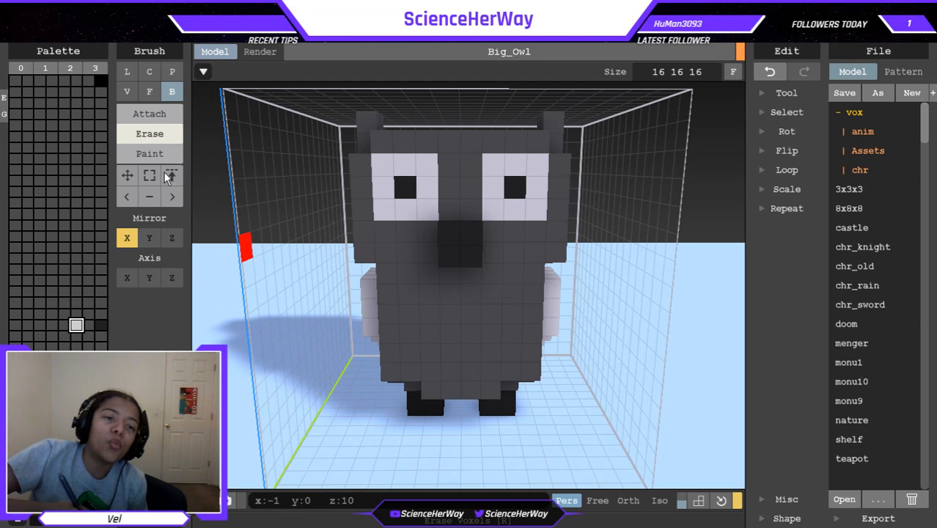
click(158, 153)
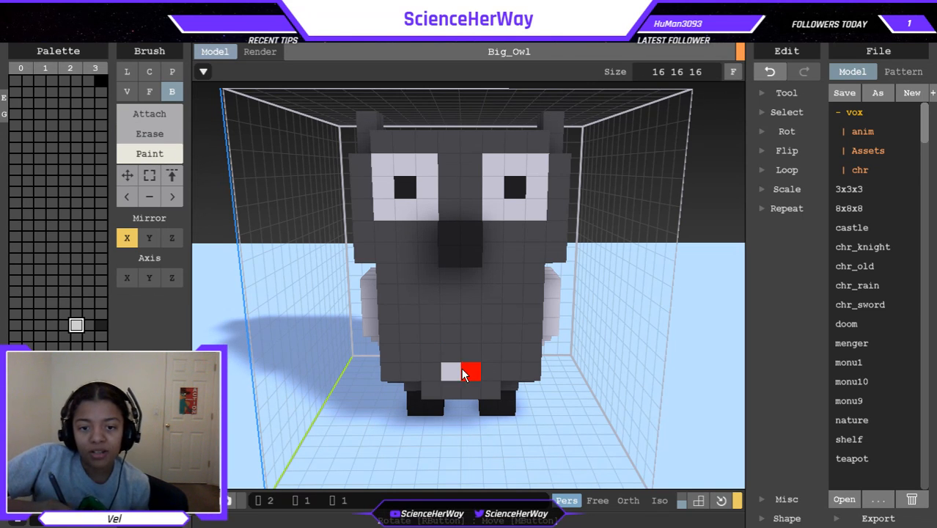
click(441, 352)
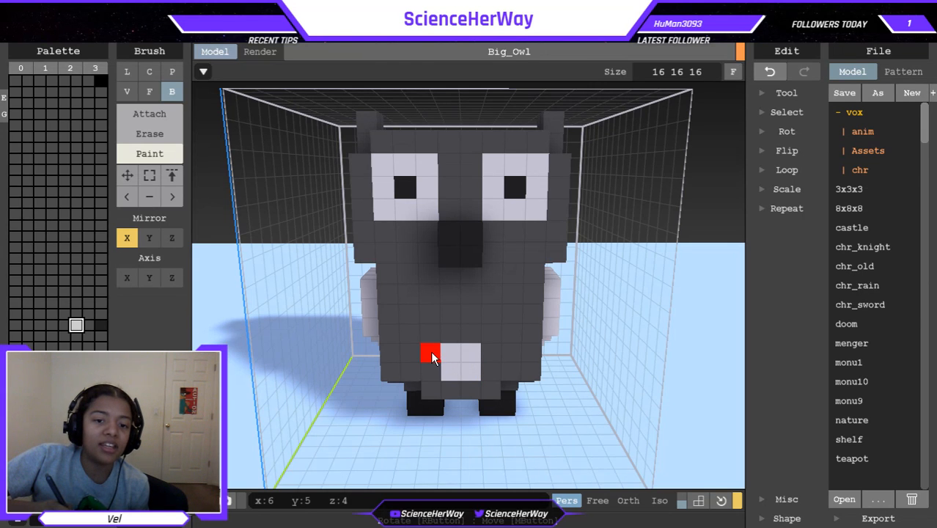
drag(434, 353, 424, 323)
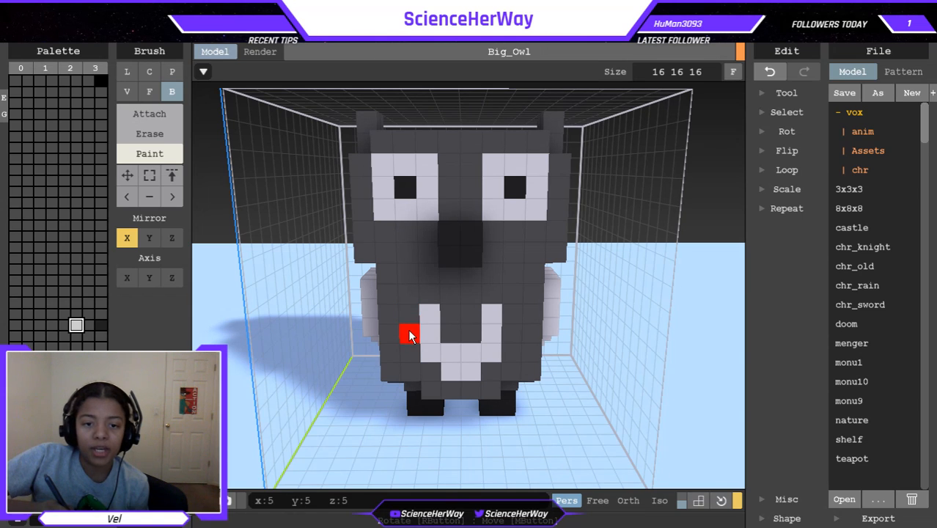
drag(456, 332, 463, 335)
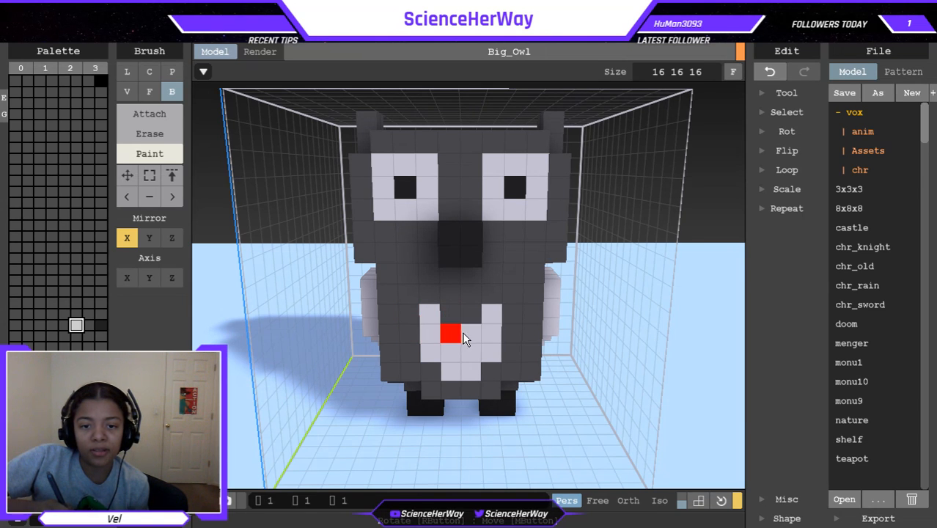
click(455, 317)
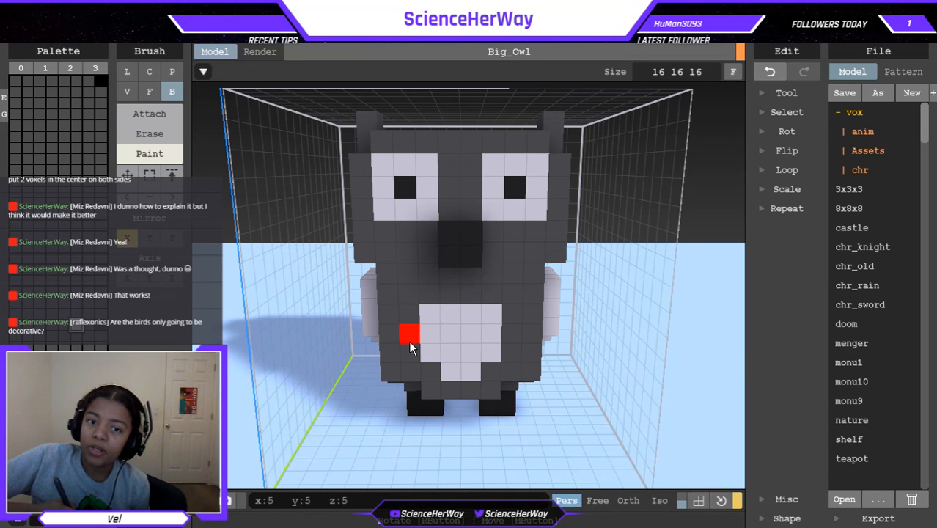
Widen the light grey belly's upper part to six voxels, add a full six-voxel row on top, and save the model.
drag(411, 331, 408, 303)
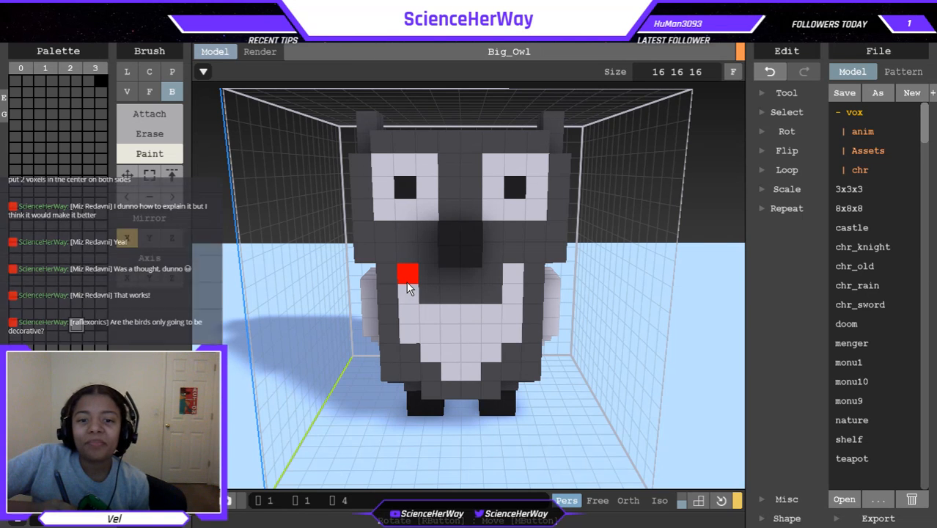
click(433, 297)
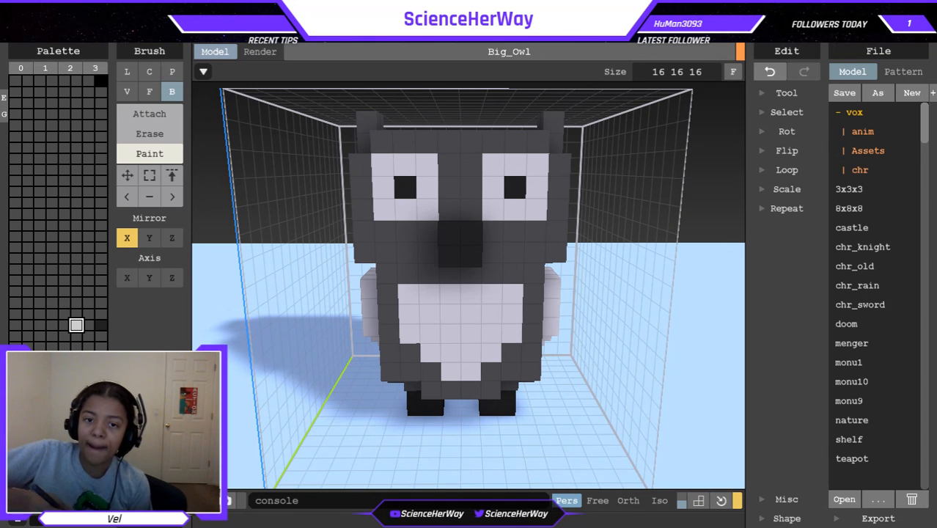
click(739, 57)
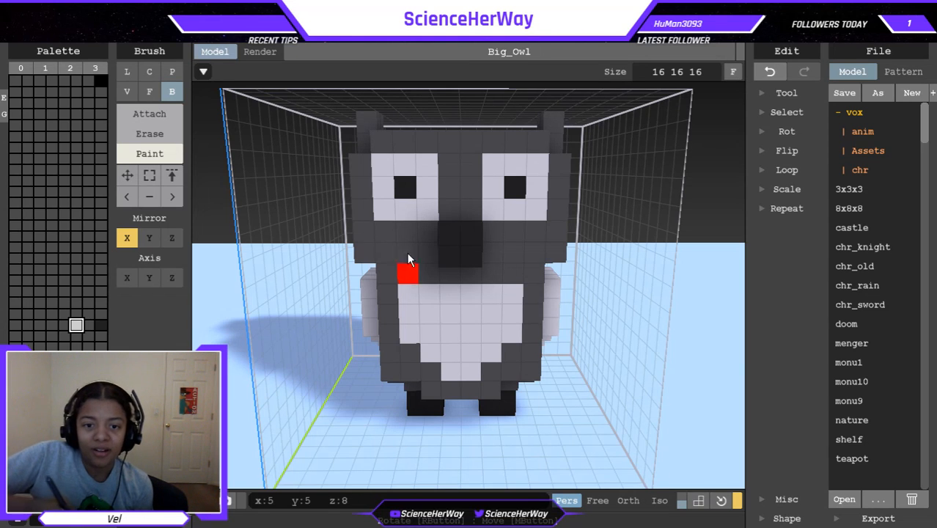
click(430, 186)
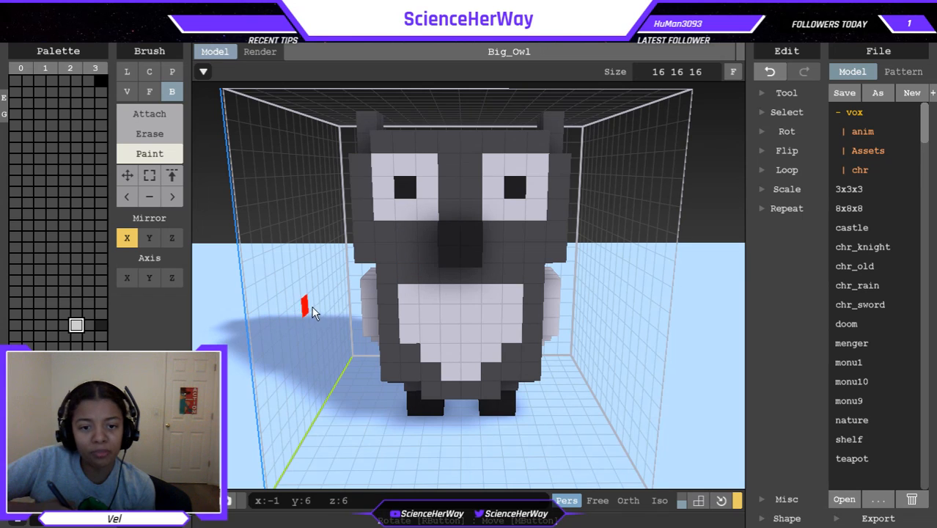
right_drag(374, 290, 396, 310)
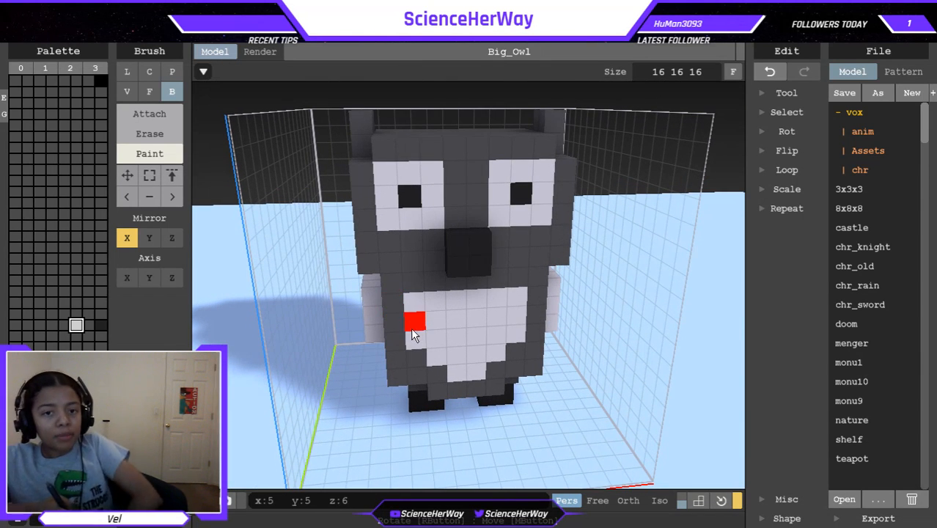